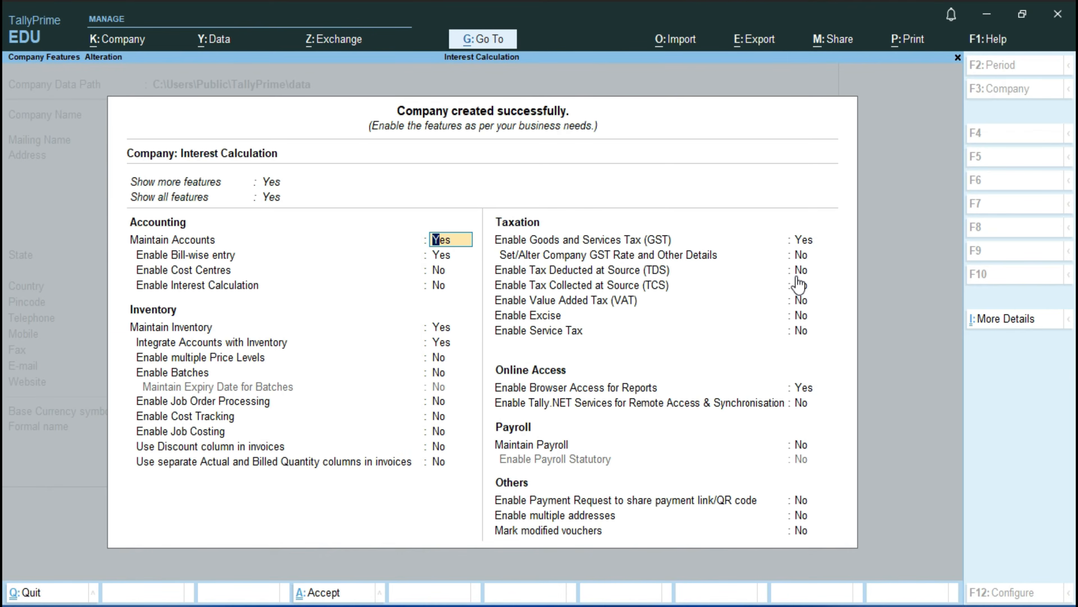
Step: Enable Interest Calculation in the new company's accounting features and save the feature settings
{"action": "key", "text": "Down"}
{"action": "key", "text": "Down"}
{"action": "key", "text": "Down"}
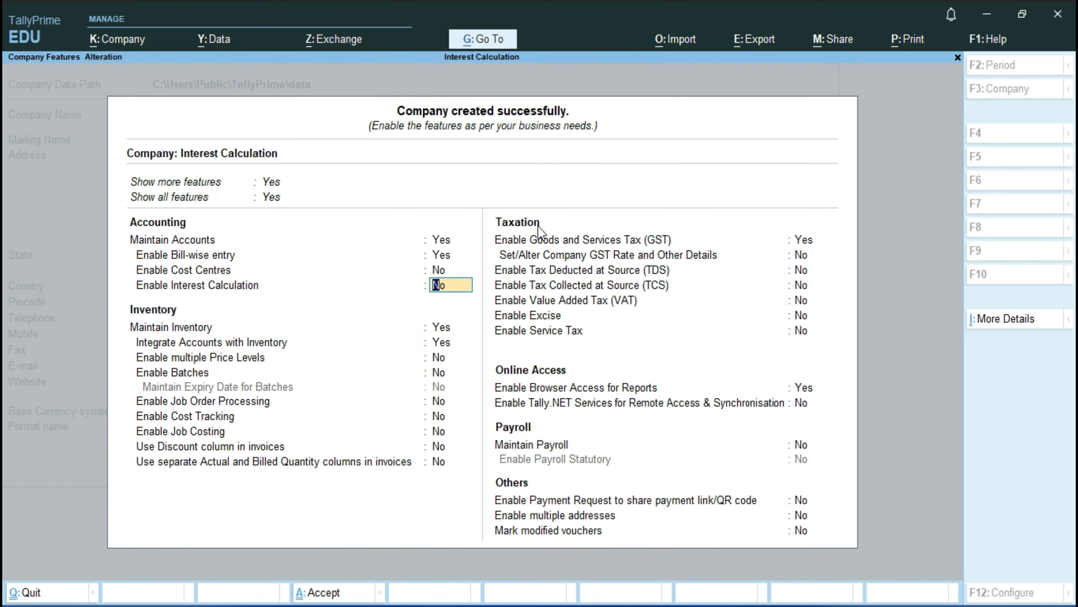
{"action": "type", "text": "y"}
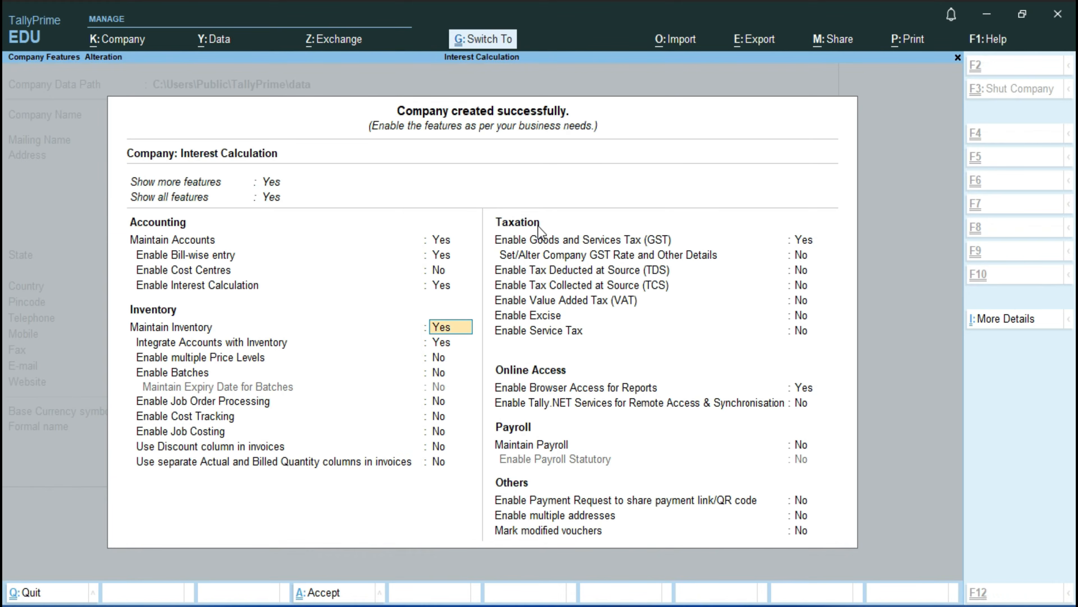
{"action": "key", "text": "ctrl+a"}
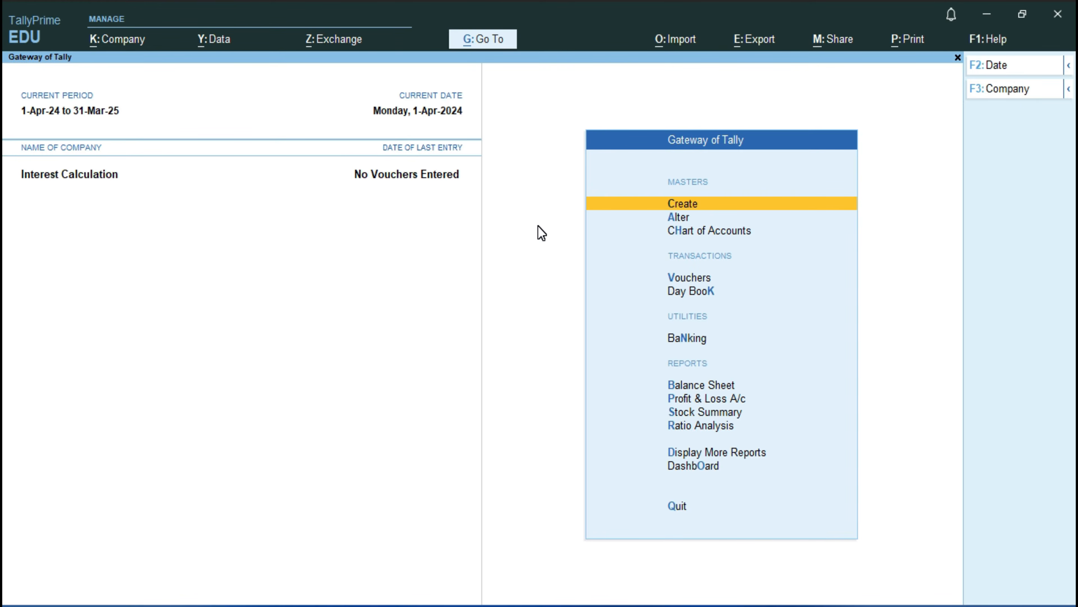
Step: Open voucher entry and switch it to a new Sales voucher
{"action": "key", "text": "Down"}
{"action": "key", "text": "Down"}
{"action": "key", "text": "Down"}
{"action": "key", "text": "Down"}
{"action": "key", "text": "Up"}
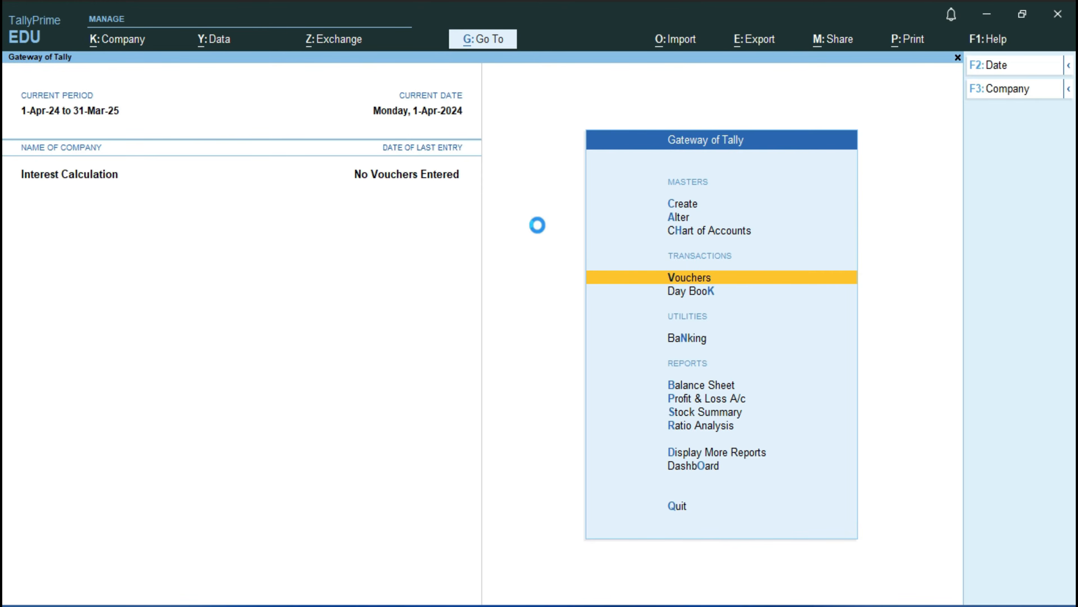
{"action": "key", "text": "Return"}
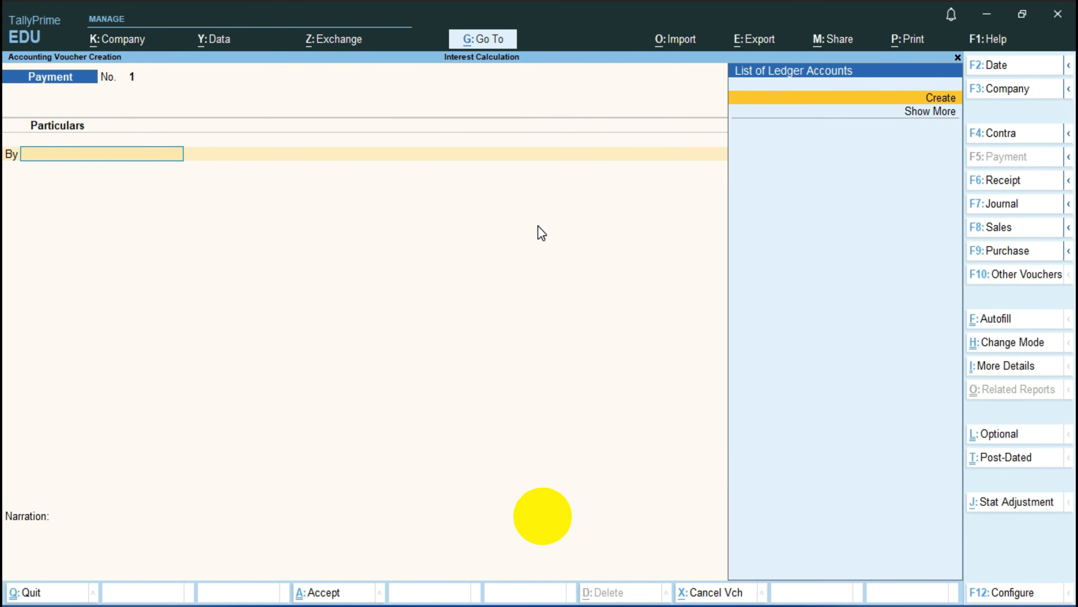
{"action": "key", "text": "F8"}
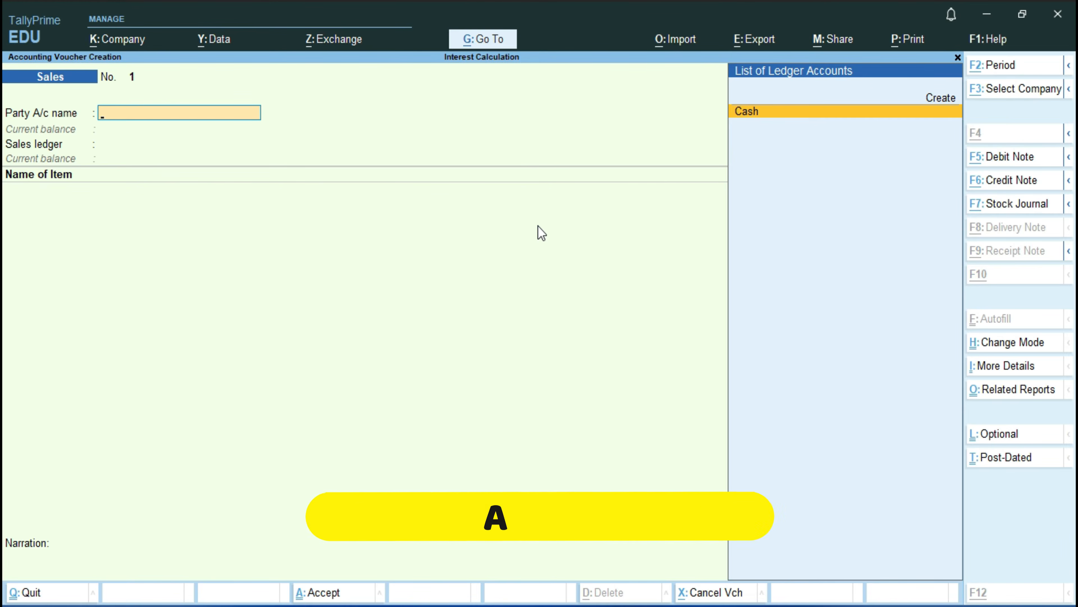
Step: Start a new party ledger named Mohan Corp. under Sundry Debtors, keeping bill-by-bill balances on and the credit period blank
{"action": "key", "text": "alt+c"}
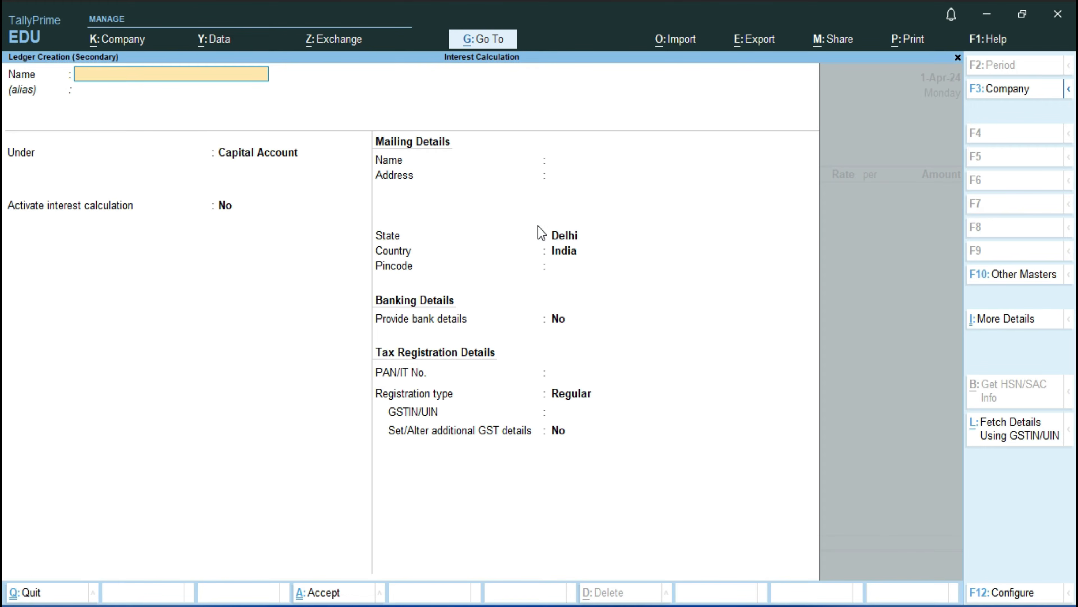
{"action": "type", "text": "Mohan Corp."}
{"action": "key", "text": "Return"}
{"action": "type", "text": "S"}
{"action": "key", "text": "Down"}
{"action": "key", "text": "Down"}
{"action": "key", "text": "Down"}
{"action": "key", "text": "Down"}
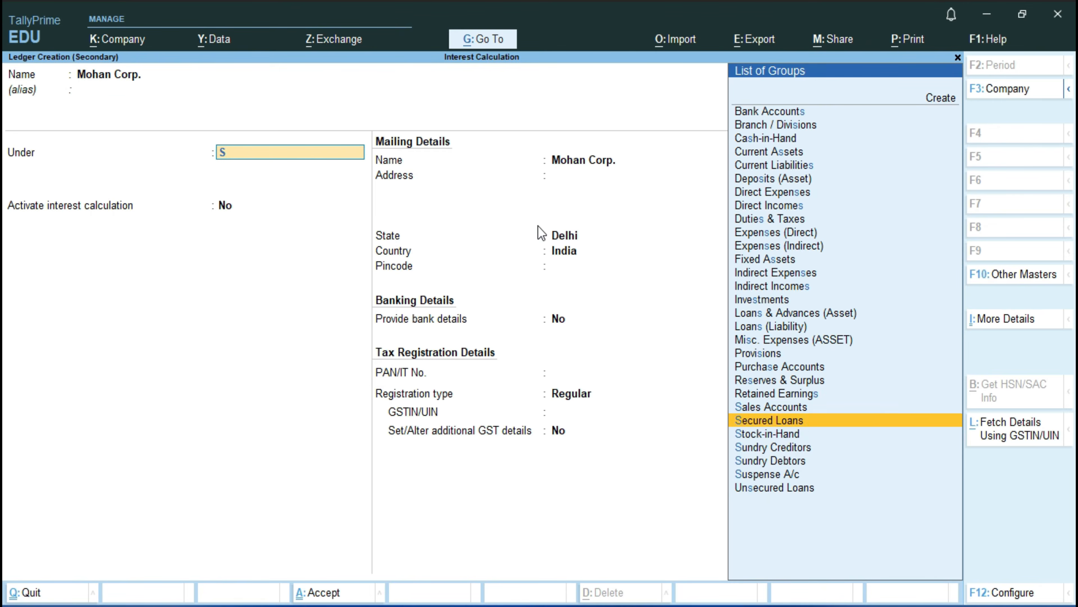
{"action": "key", "text": "Return"}
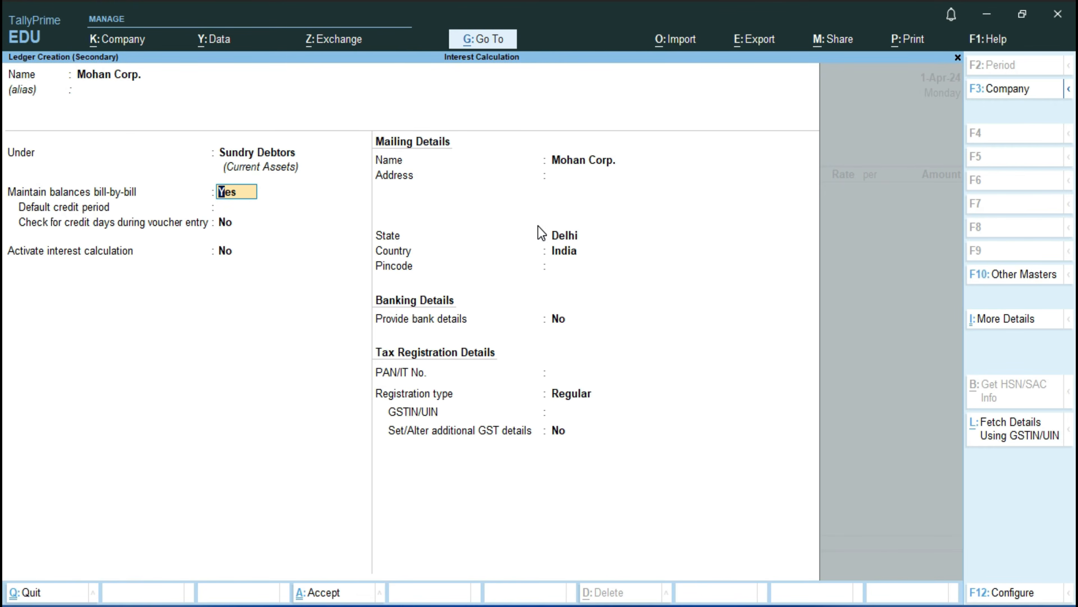
{"action": "key", "text": "Return"}
{"action": "key", "text": "Return"}
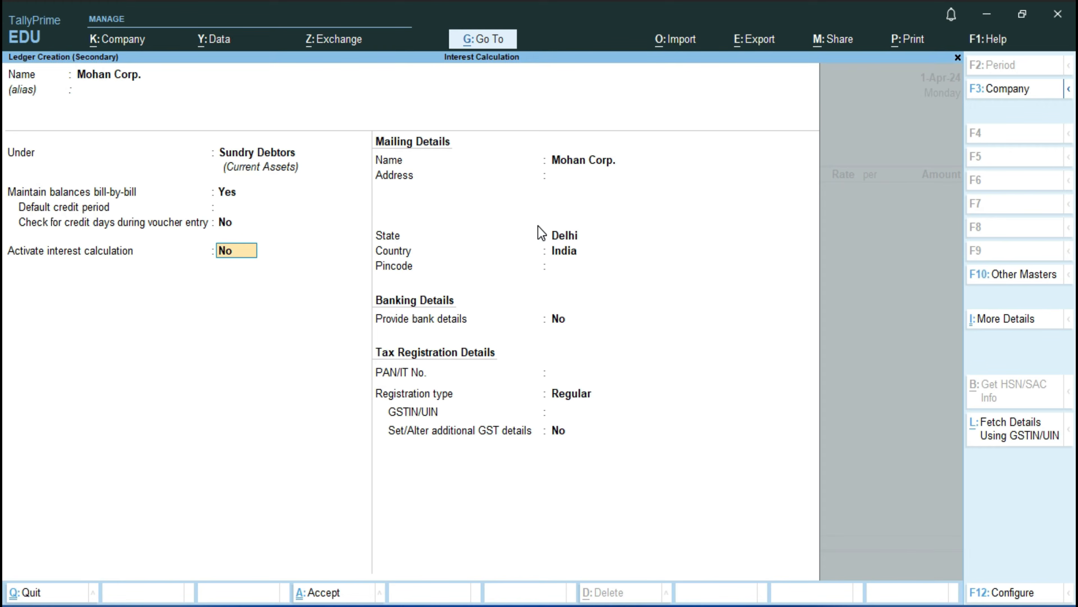
Step: Activate interest calculation for the ledger, transaction-by-transaction, without overriding parameters or including the transaction date for added or deducted amounts
{"action": "type", "text": "y"}
{"action": "key", "text": "Return"}
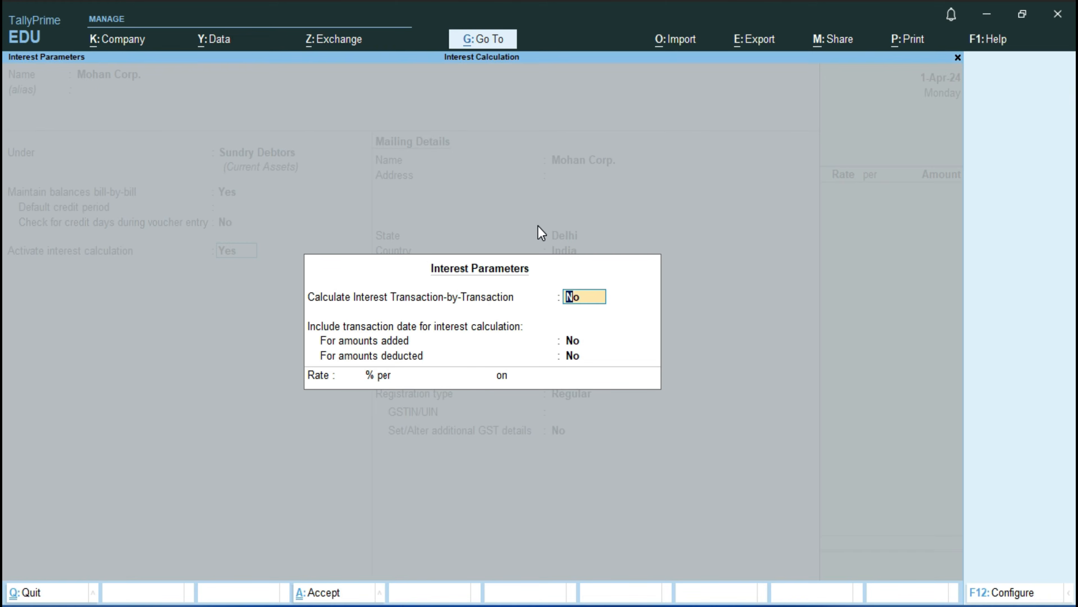
{"action": "type", "text": "y"}
{"action": "key", "text": "Return"}
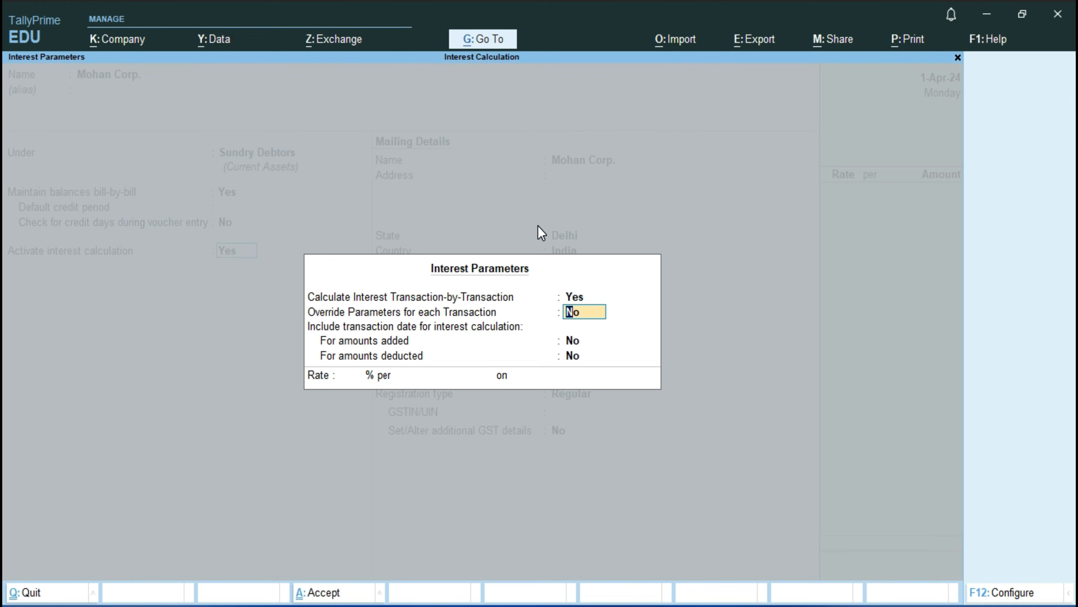
{"action": "key", "text": "Return"}
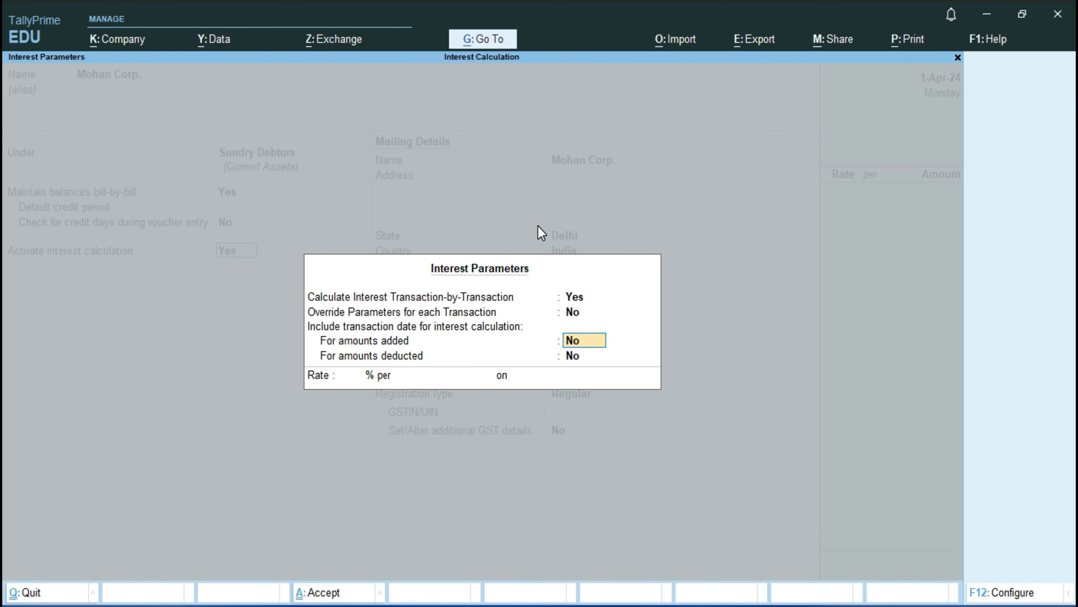
{"action": "key", "text": "Return"}
{"action": "key", "text": "Return"}
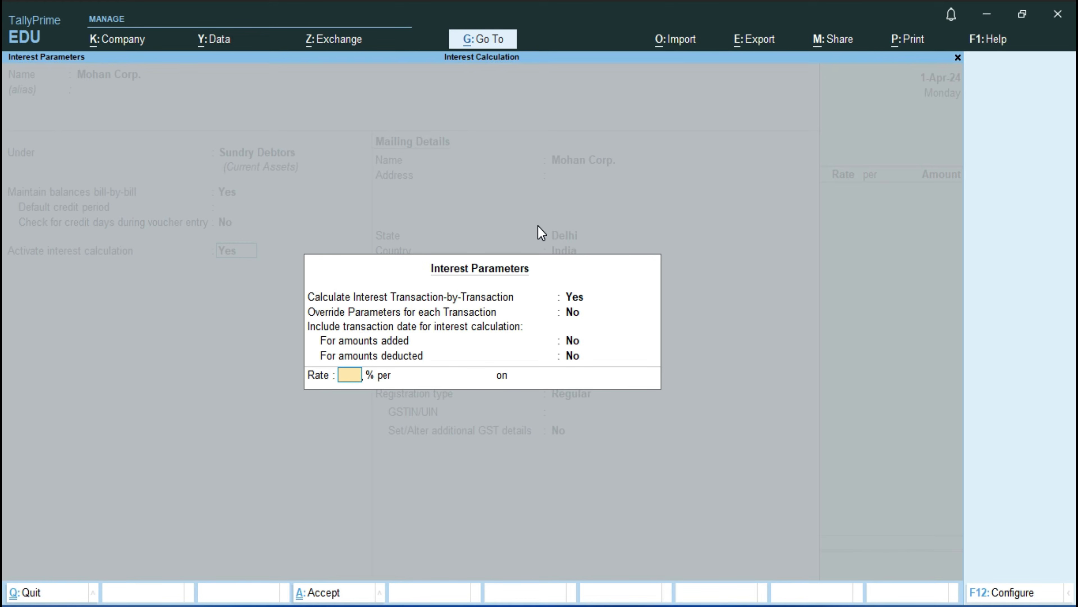
Step: Set the ledger's interest rate to 2% per Calendar Month
{"action": "type", "text": "2"}
{"action": "key", "text": "Return"}
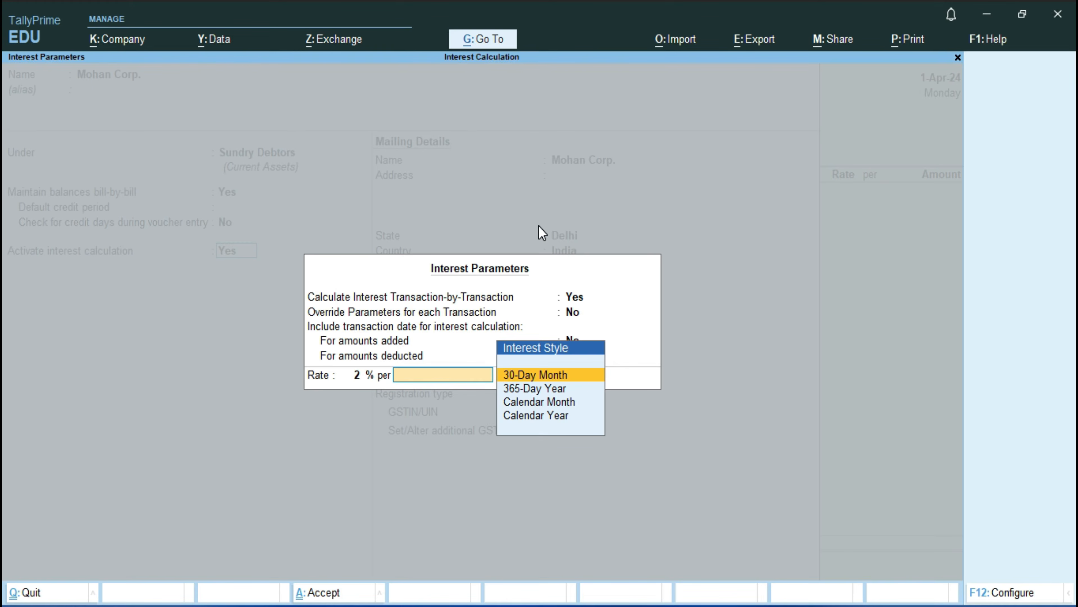
{"action": "key", "text": "Down"}
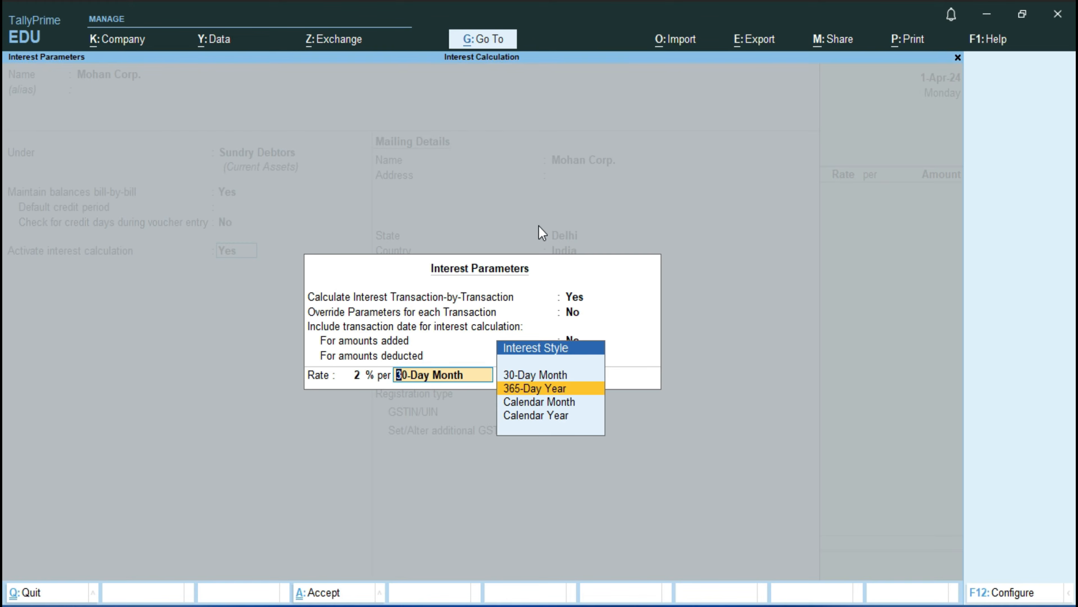
{"action": "key", "text": "Down"}
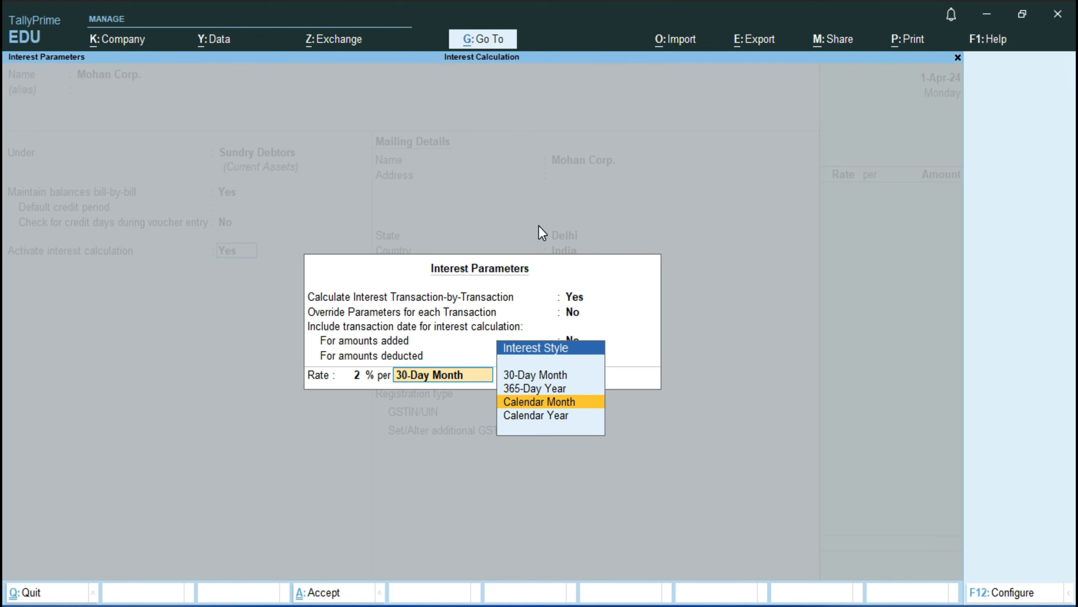
{"action": "key", "text": "Down"}
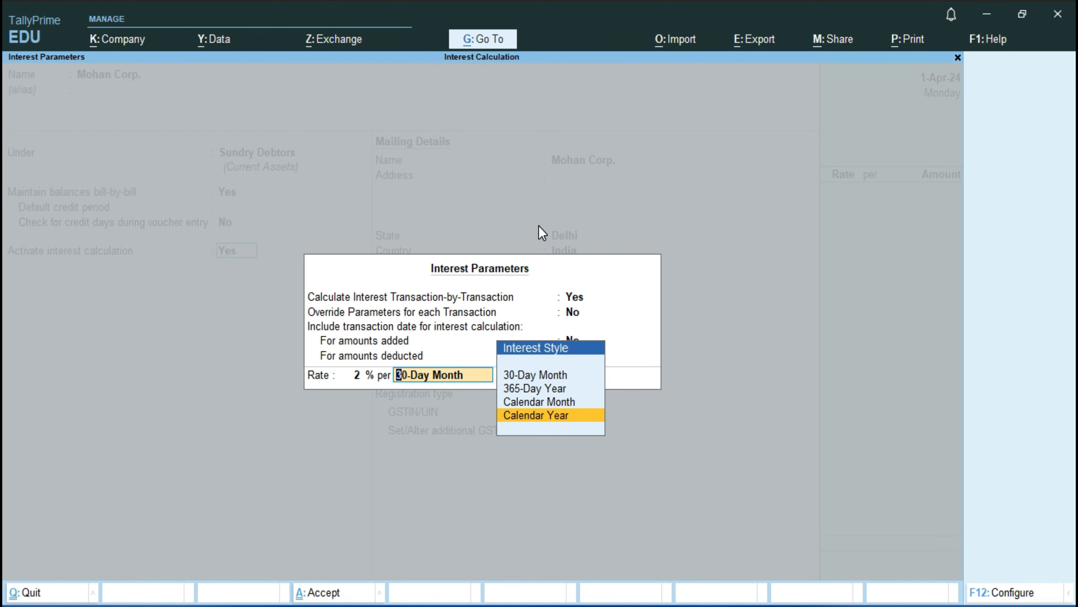
{"action": "key", "text": "Up"}
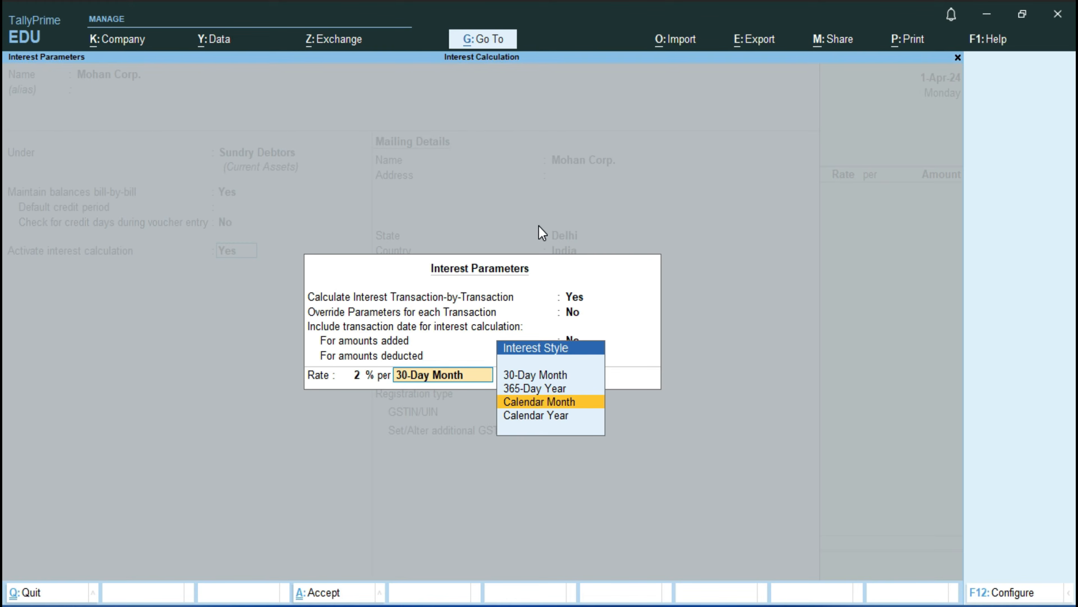
{"action": "key", "text": "Return"}
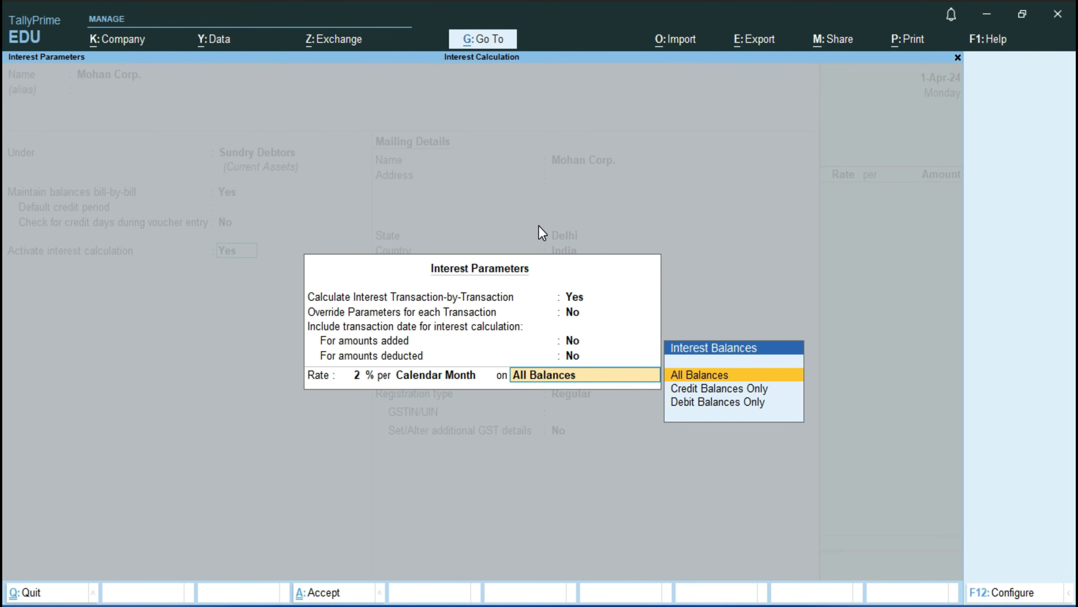
Step: Apply the interest to Debit Balances Only and save the Mohan Corp. ledger
{"action": "key", "text": "Down"}
{"action": "key", "text": "Down"}
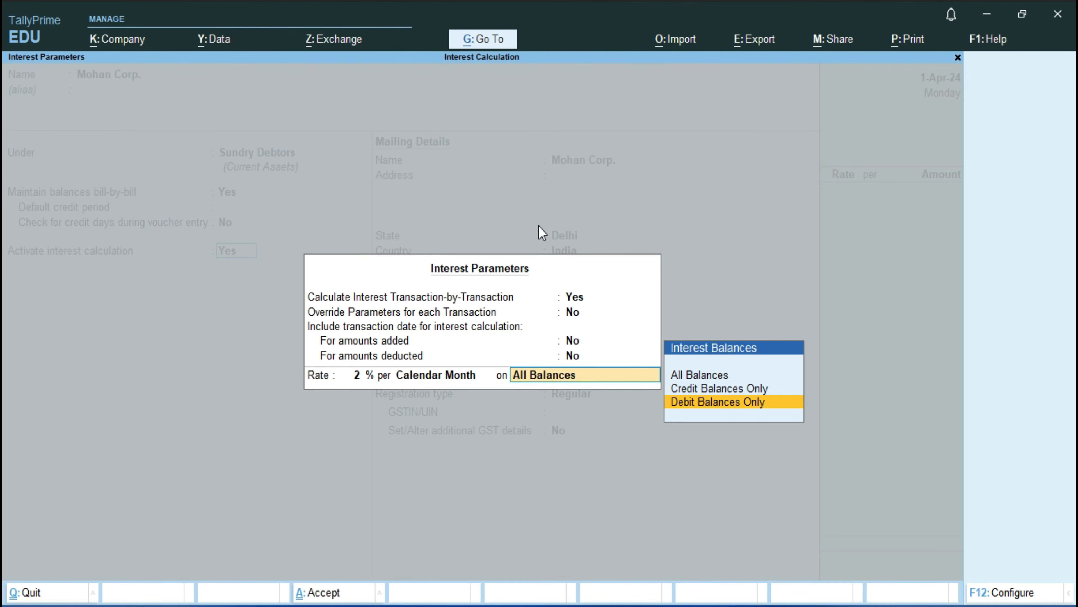
{"action": "key", "text": "Return"}
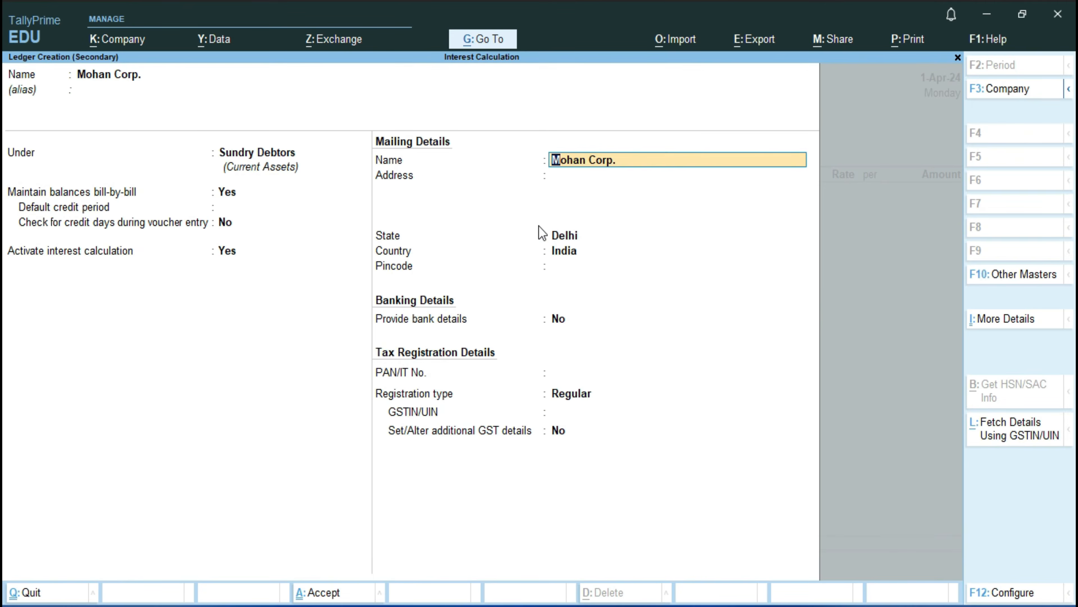
{"action": "key", "text": "ctrl+a"}
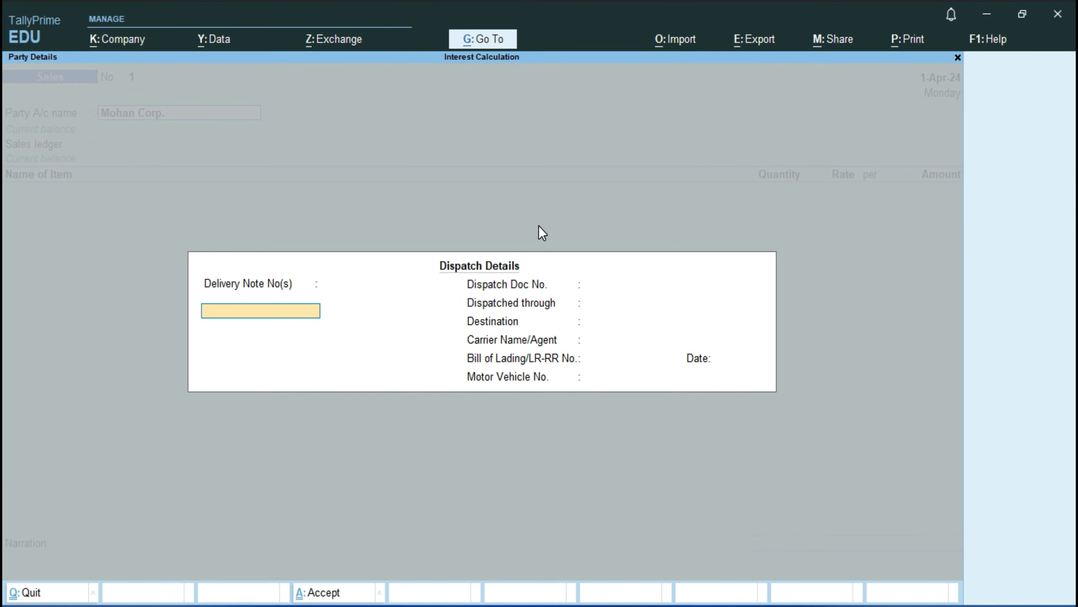
Step: Accept the default dispatch and party details and set the sales voucher date to 1-4-2024
{"action": "key", "text": "ctrl+a"}
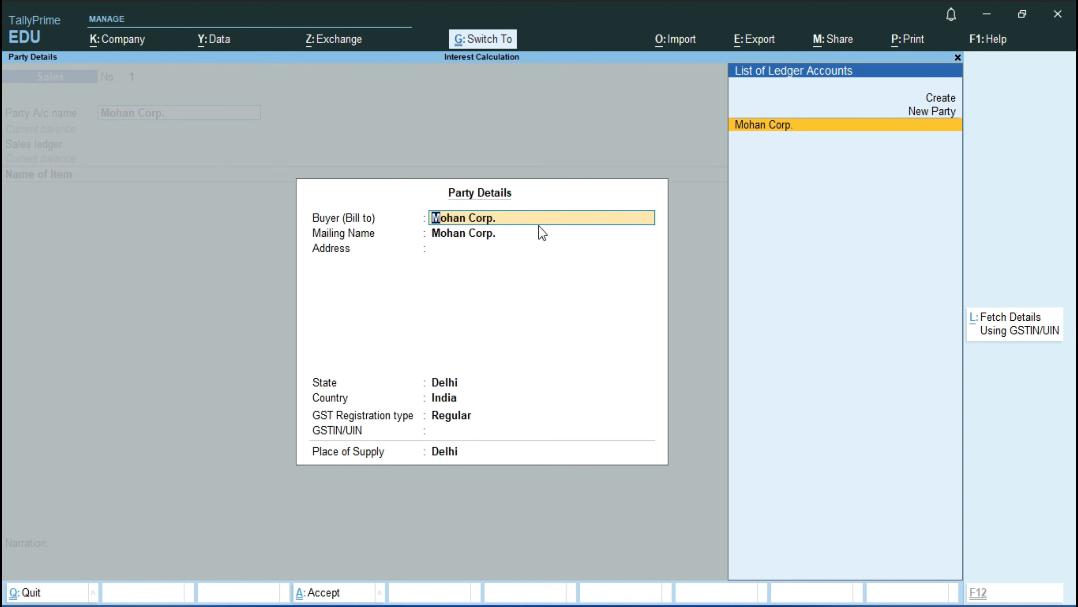
{"action": "key", "text": "ctrl+a"}
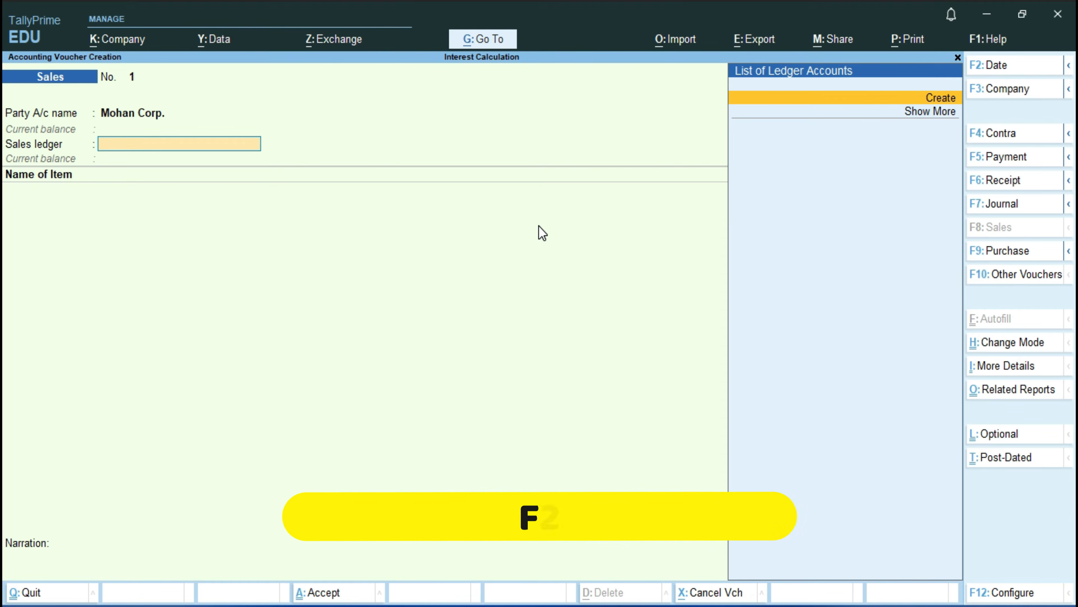
{"action": "key", "text": "F2"}
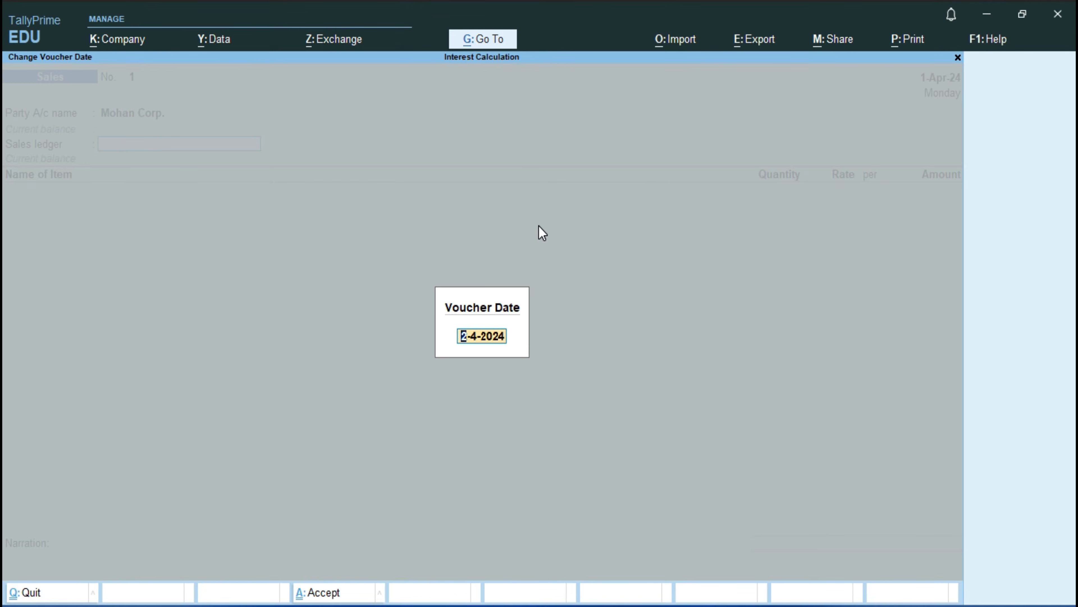
{"action": "type", "text": "1-4"}
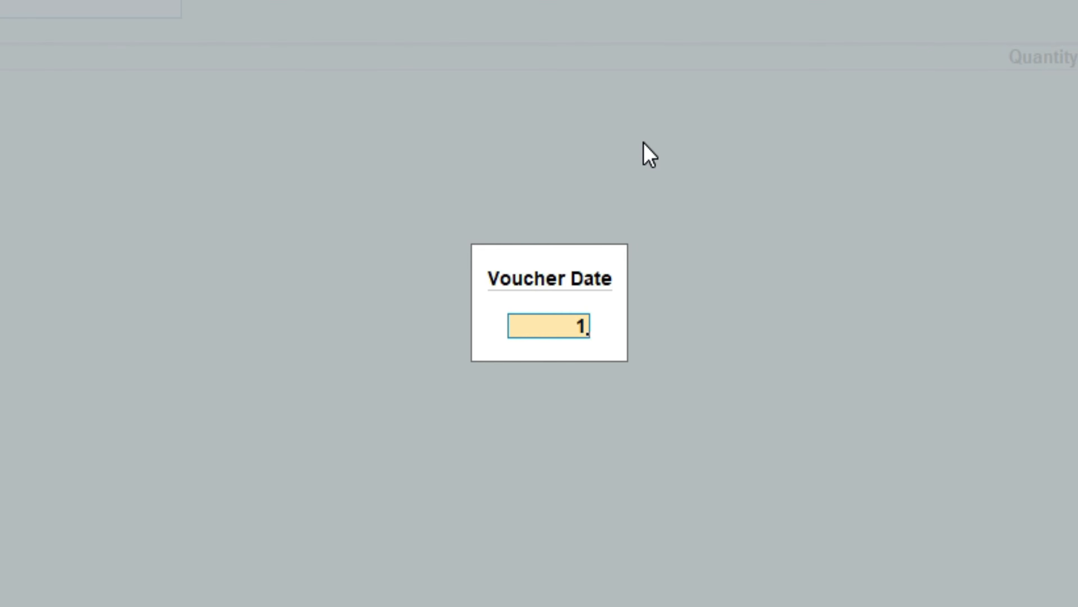
{"action": "key", "text": "Return"}
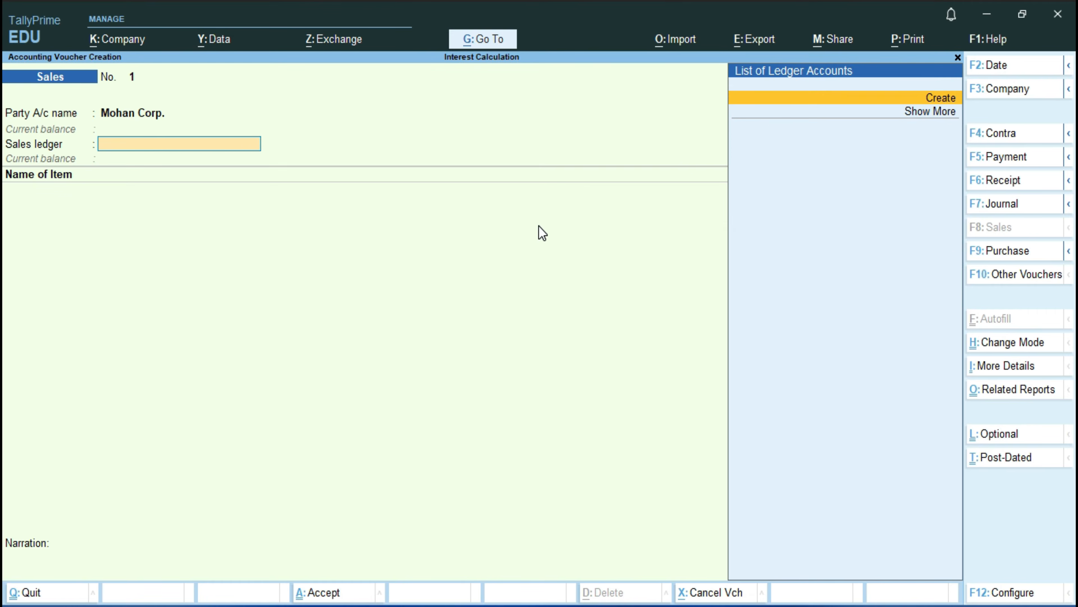
Step: Create a sales ledger named Sale under Sales Accounts and use it in the voucher
{"action": "key", "text": "Return"}
{"action": "type", "text": "Sale"}
{"action": "key", "text": "Return"}
{"action": "key", "text": "Return"}
{"action": "key", "text": "Up"}
{"action": "key", "text": "Up"}
{"action": "key", "text": "Up"}
{"action": "key", "text": "Up"}
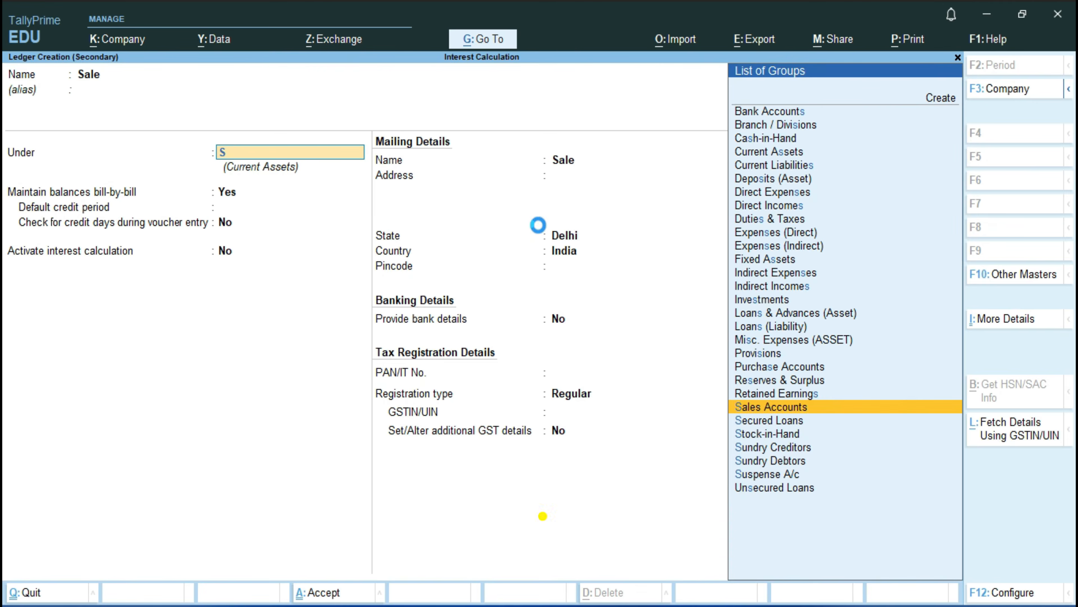
{"action": "key", "text": "Return"}
{"action": "key", "text": "ctrl+a"}
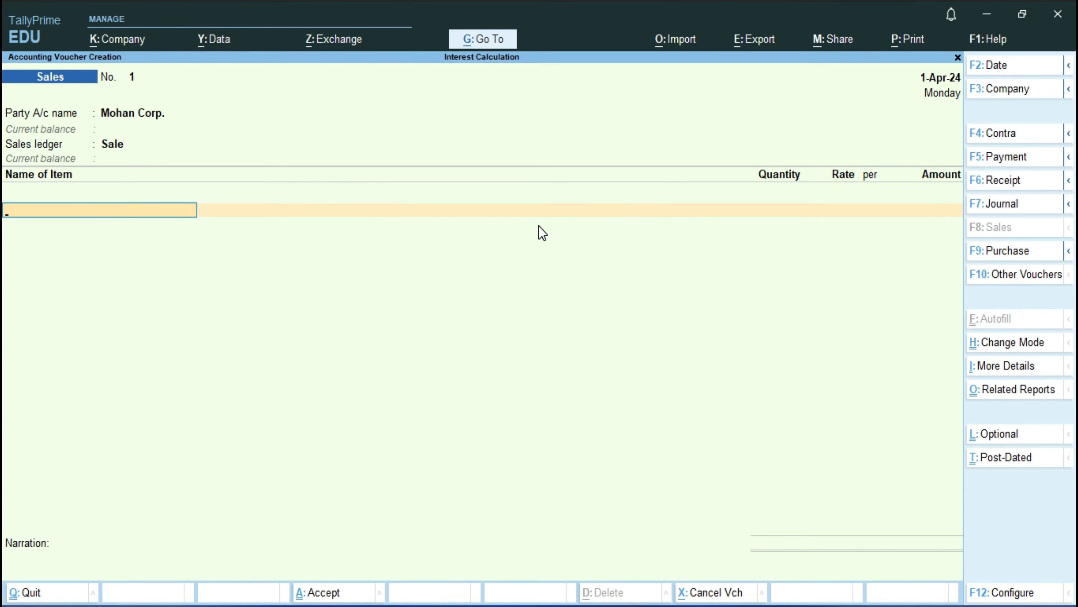
Step: Start a new stock item named IPhone 13 Pro Max from the voucher's item line, leaving the alias blank
{"action": "key", "text": "alt+c"}
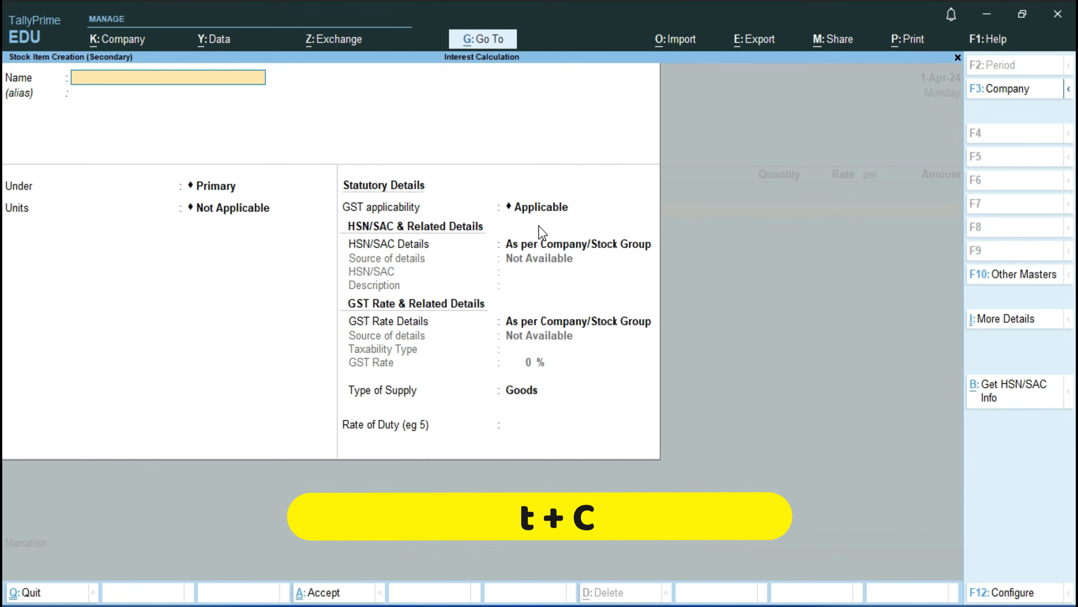
{"action": "type", "text": "IPhone 13 Pro Max"}
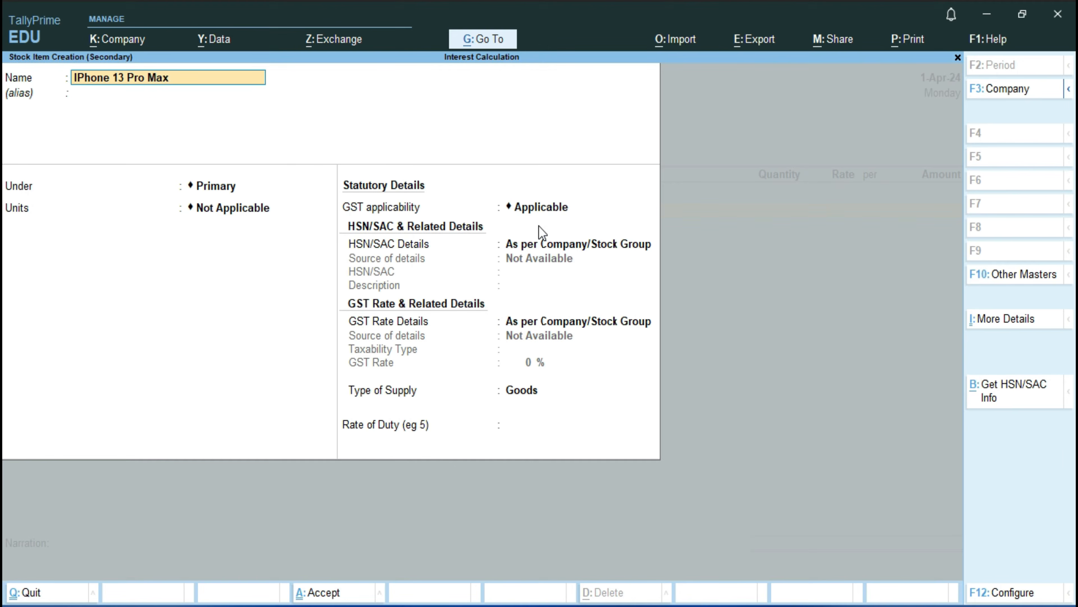
{"action": "key", "text": "Return"}
{"action": "key", "text": "Return"}
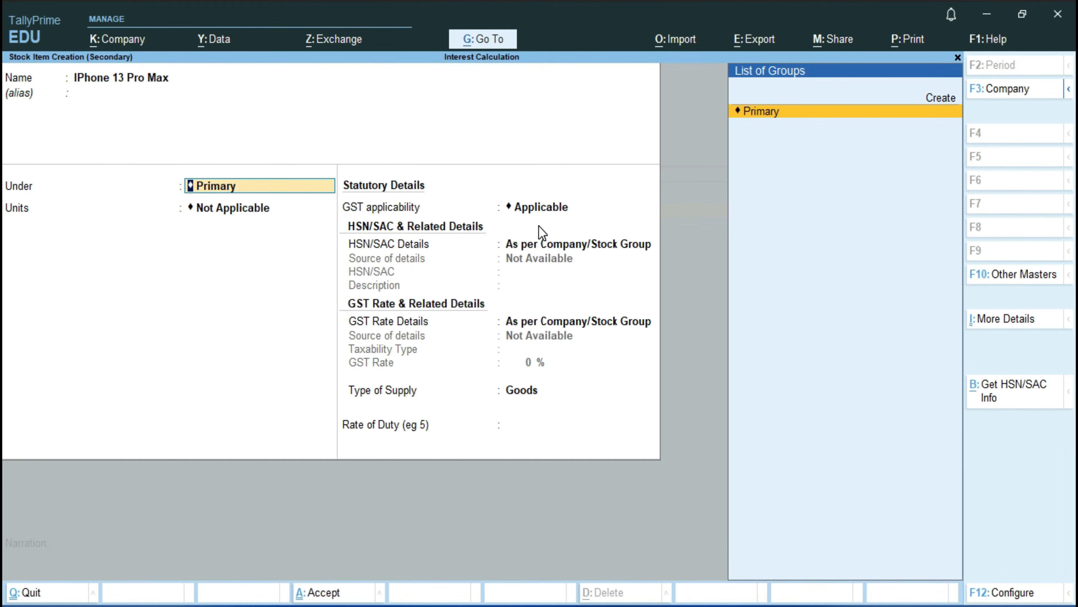
Step: Create a stock group named Apple under Primary and assign it as the stock item's group
{"action": "key", "text": "alt+c"}
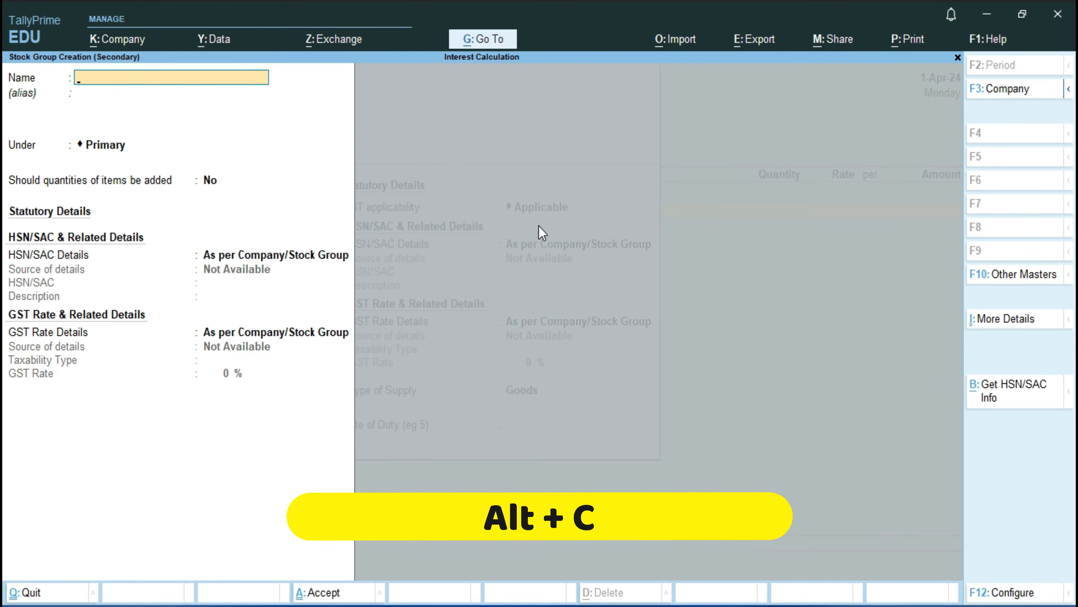
{"action": "type", "text": "Apple"}
{"action": "key", "text": "Return"}
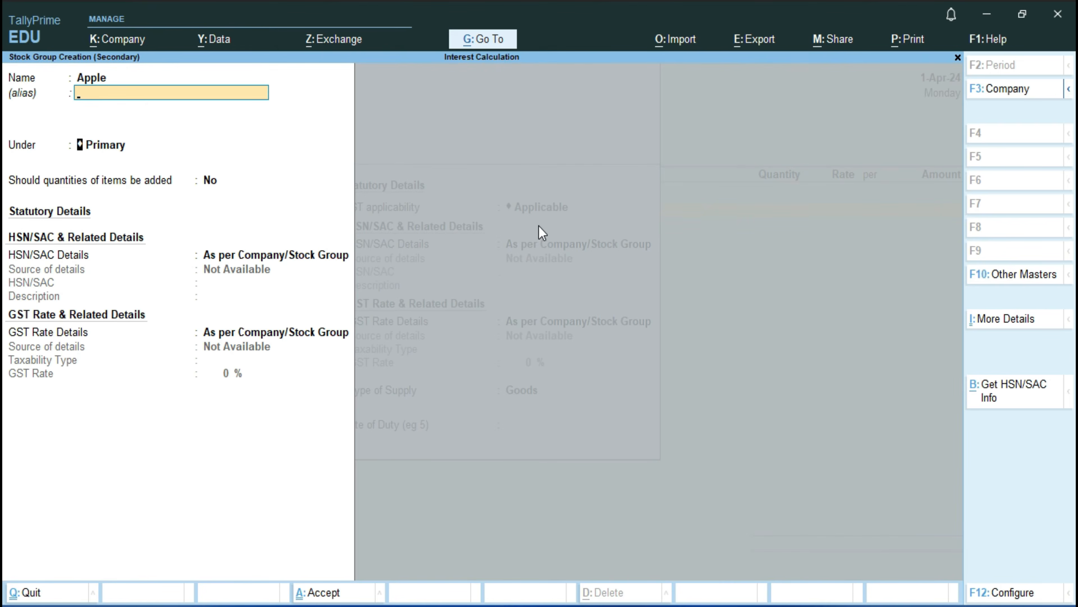
{"action": "key", "text": "Return"}
{"action": "key", "text": "Return"}
{"action": "key", "text": "ctrl+a"}
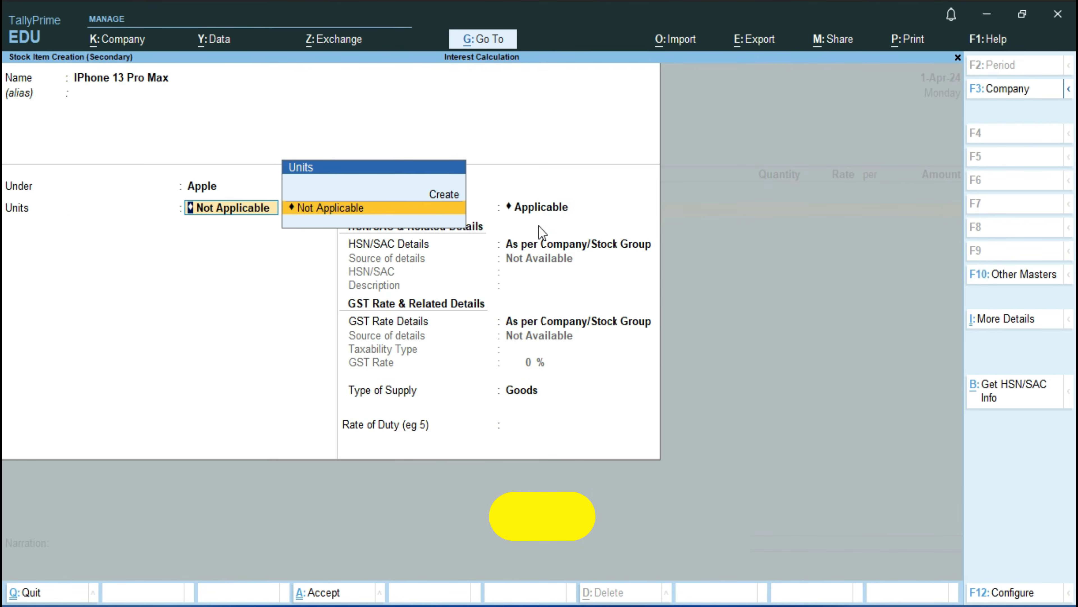
Step: Create a simple unit with the symbol Nos. for the stock item and save the item into the voucher
{"action": "key", "text": "alt+c"}
{"action": "type", "text": "Nos."}
{"action": "key", "text": "Return"}
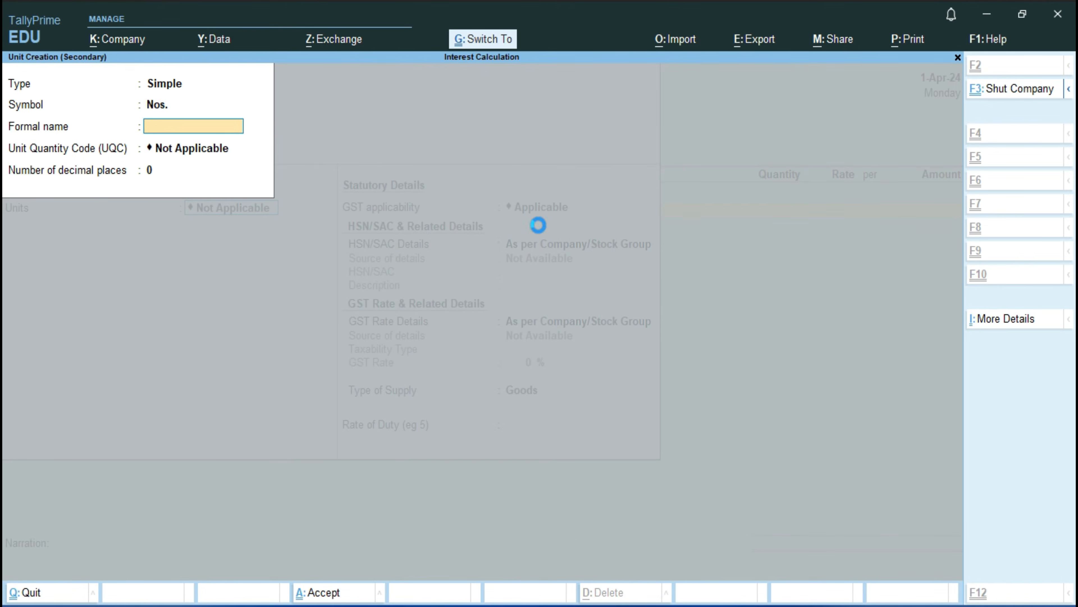
{"action": "key", "text": "ctrl+a"}
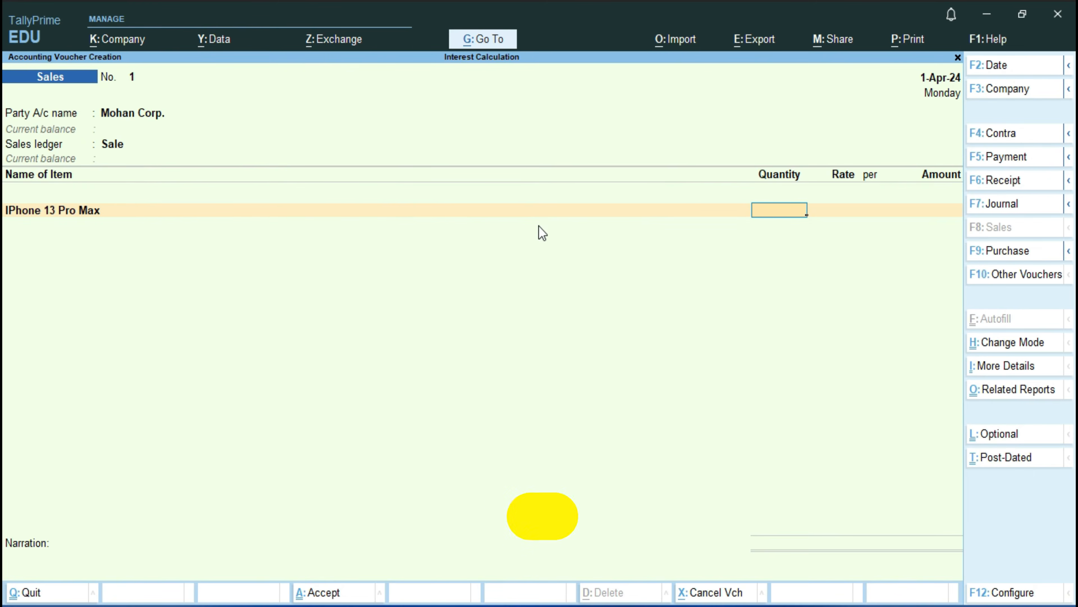
Step: Enter a quantity of 1 Nos. at a rate of 1,00,000 for the IPhone 13 Pro Max line
{"action": "type", "text": "1"}
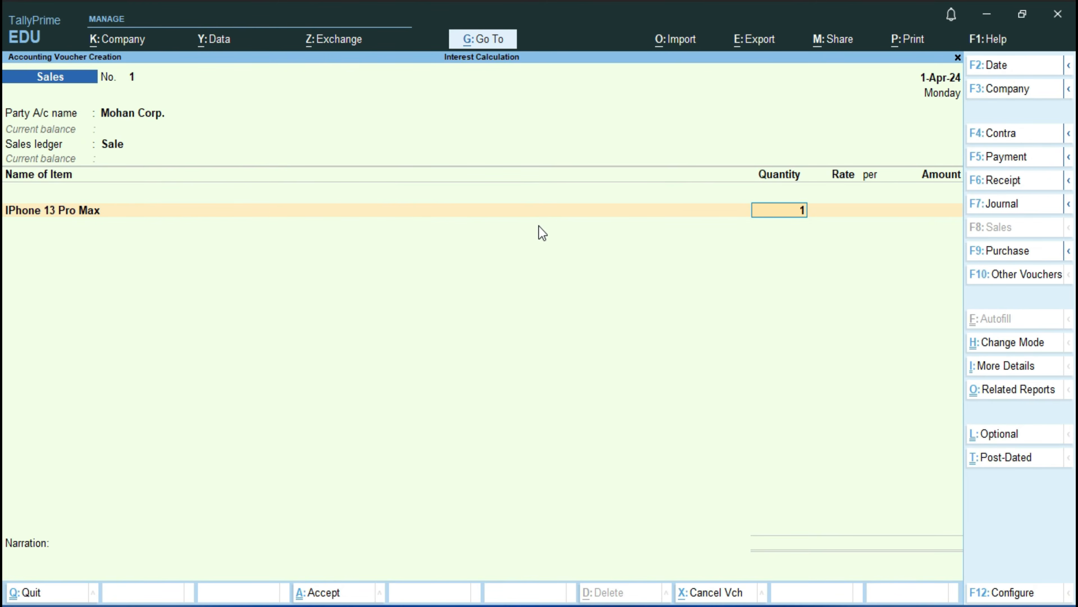
{"action": "key", "text": "Return"}
{"action": "key", "text": "Return"}
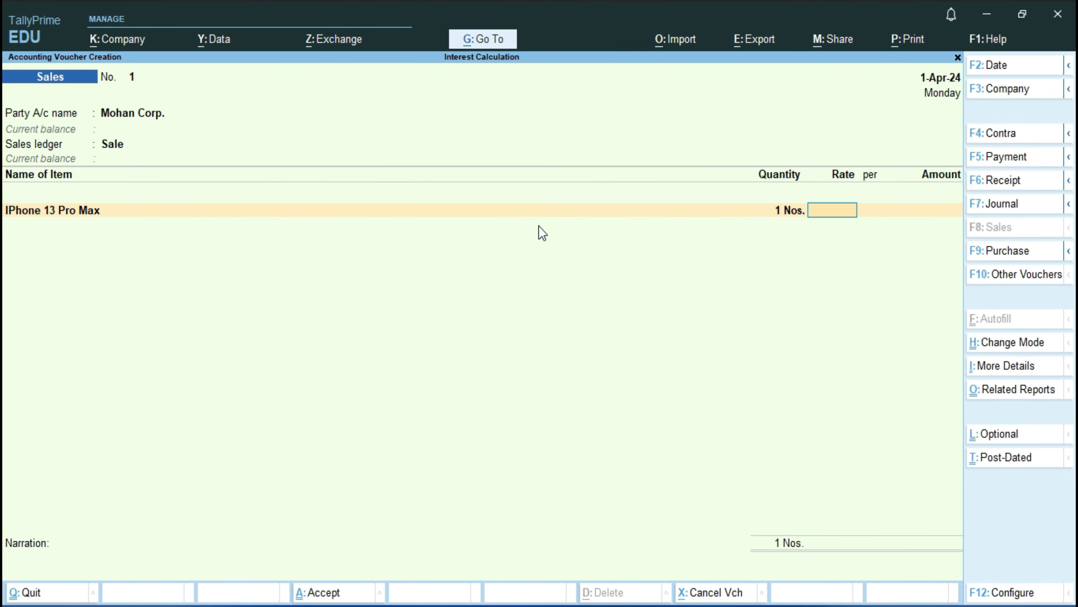
{"action": "key", "text": "BackSpace"}
{"action": "key", "text": "Return"}
{"action": "type", "text": "100000"}
{"action": "key", "text": "Return"}
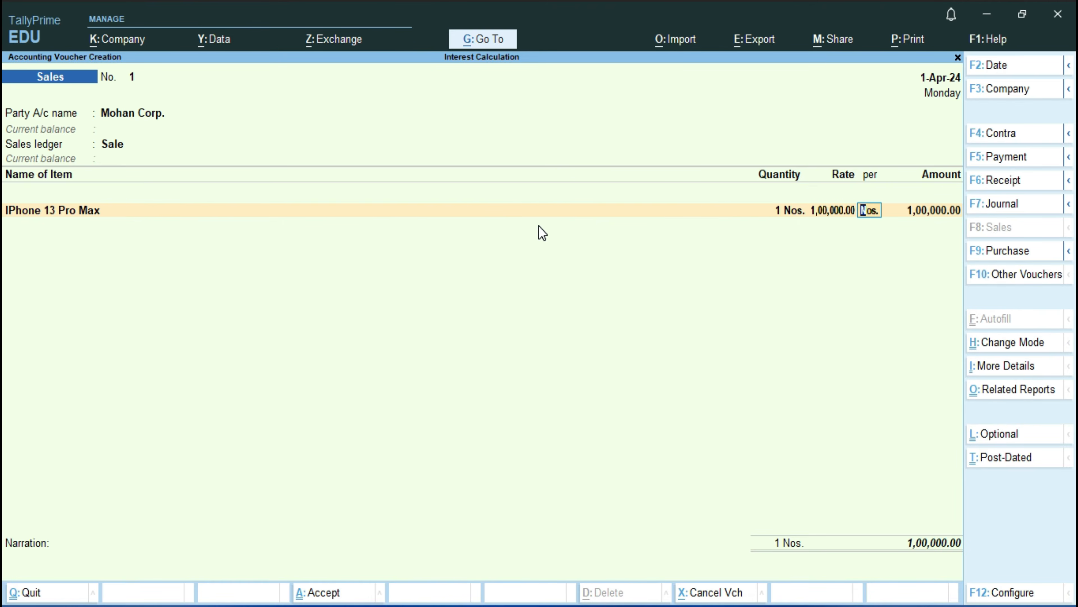
{"action": "key", "text": "Return"}
Step: End the item list and set Provide GST/e-Way Bill details to No
{"action": "key", "text": "Return"}
{"action": "key", "text": "Return"}
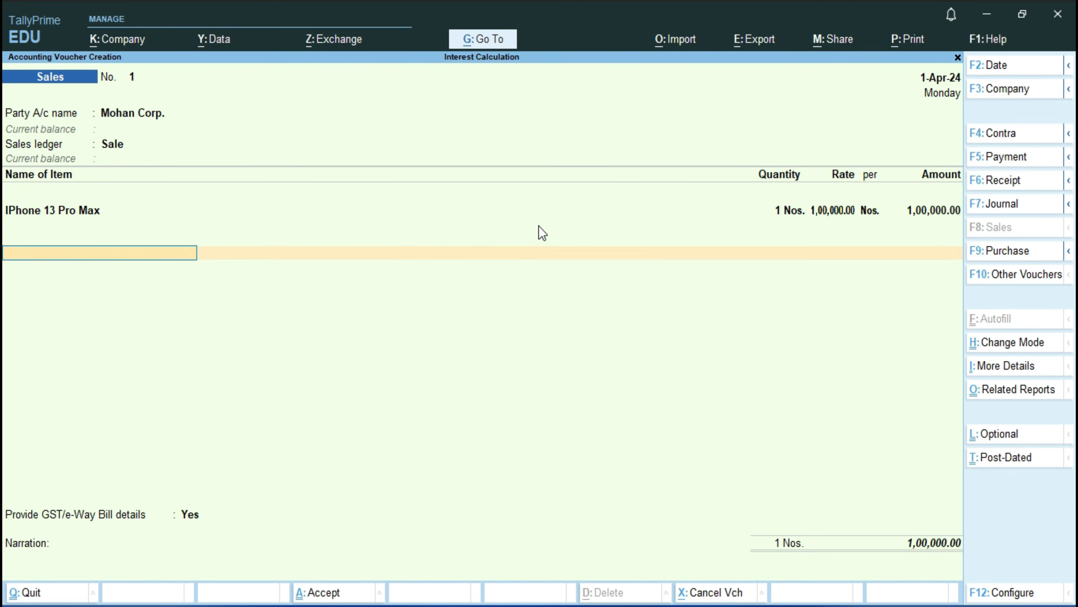
{"action": "key", "text": "Up"}
{"action": "key", "text": "Return"}
{"action": "key", "text": "Return"}
{"action": "key", "text": "Return"}
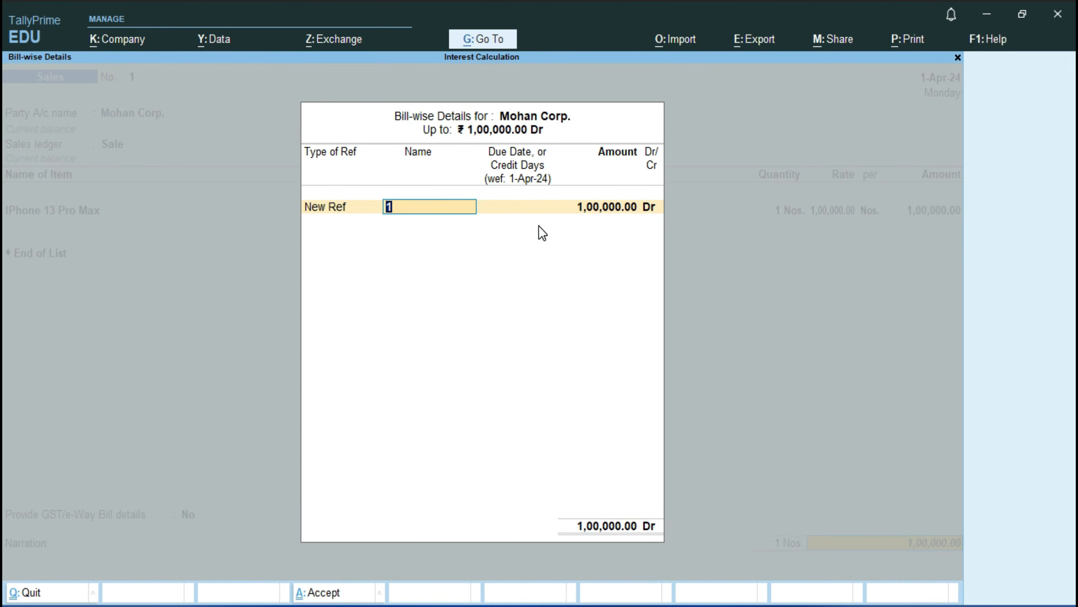
Step: Allocate Mohan Corp.'s bill as New Ref 1 with the due date 1-Jul-24
{"action": "key", "text": "BackSpace"}
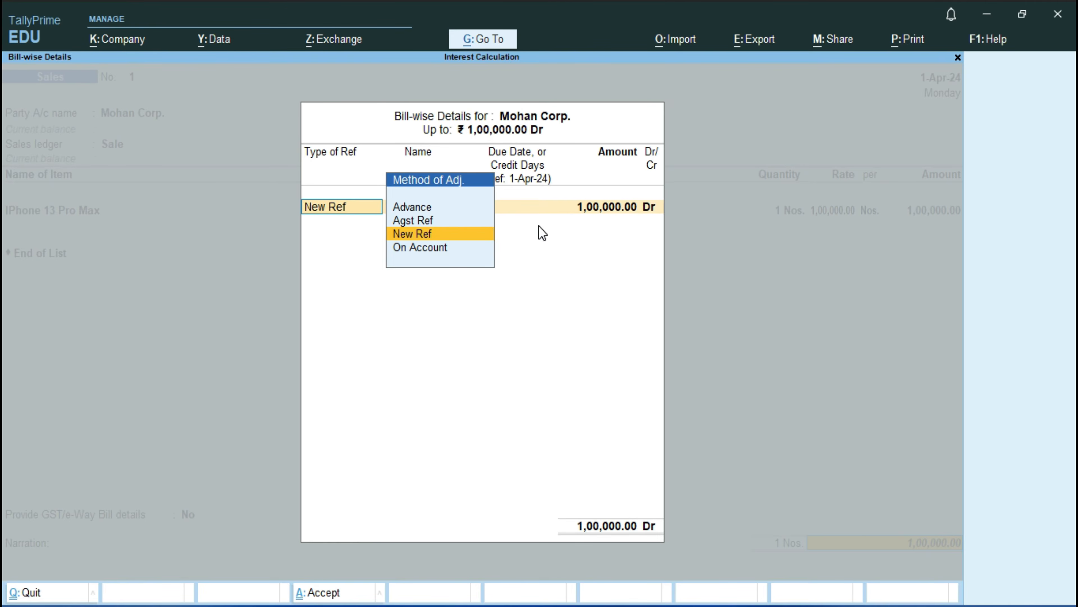
{"action": "key", "text": "Return"}
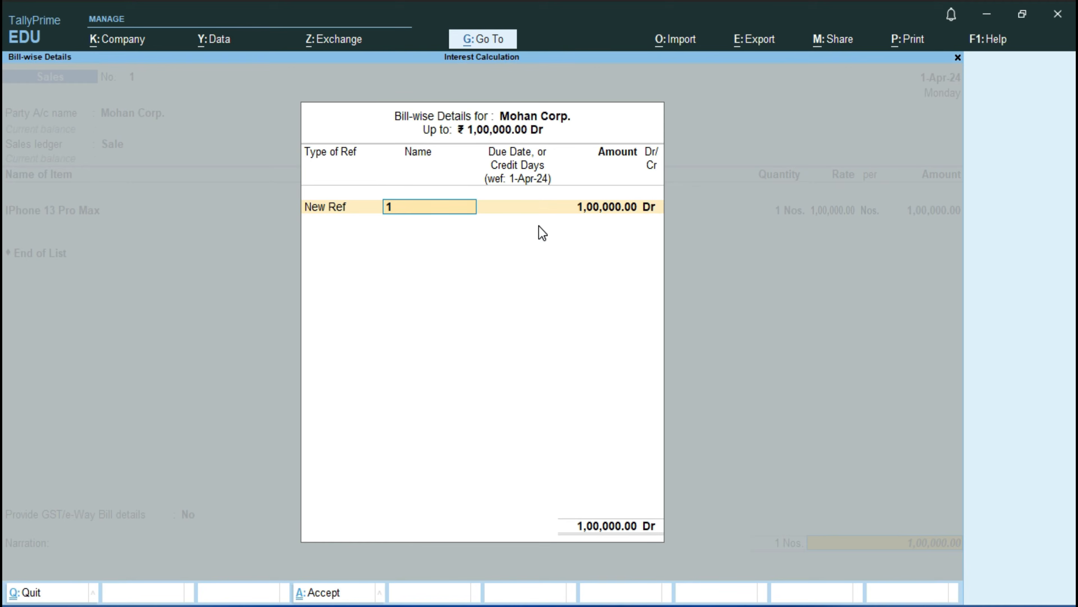
{"action": "key", "text": "Return"}
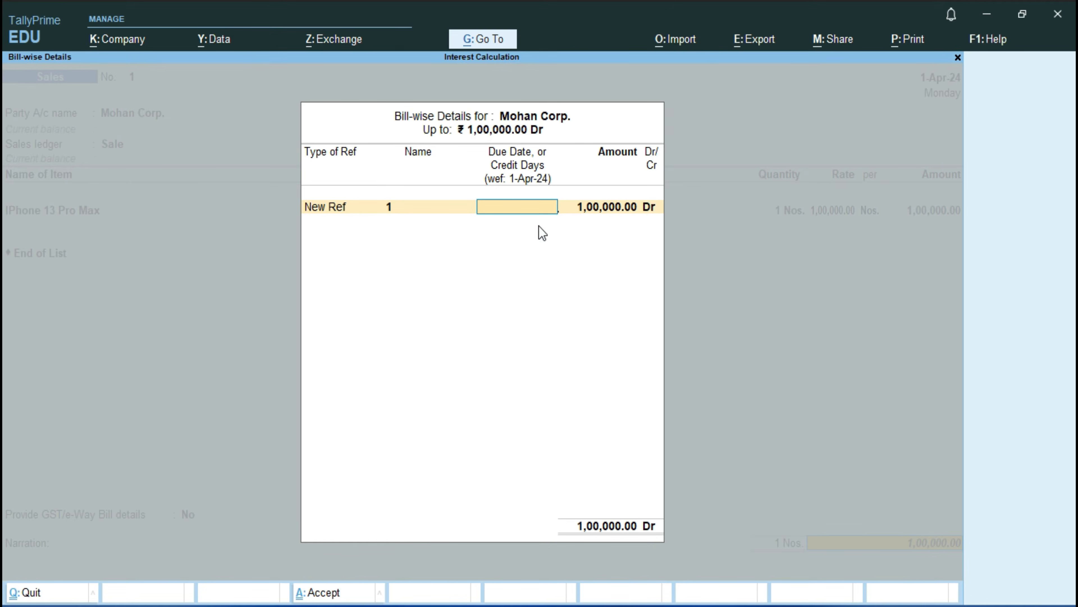
{"action": "type", "text": "1-7"}
{"action": "key", "text": "Return"}
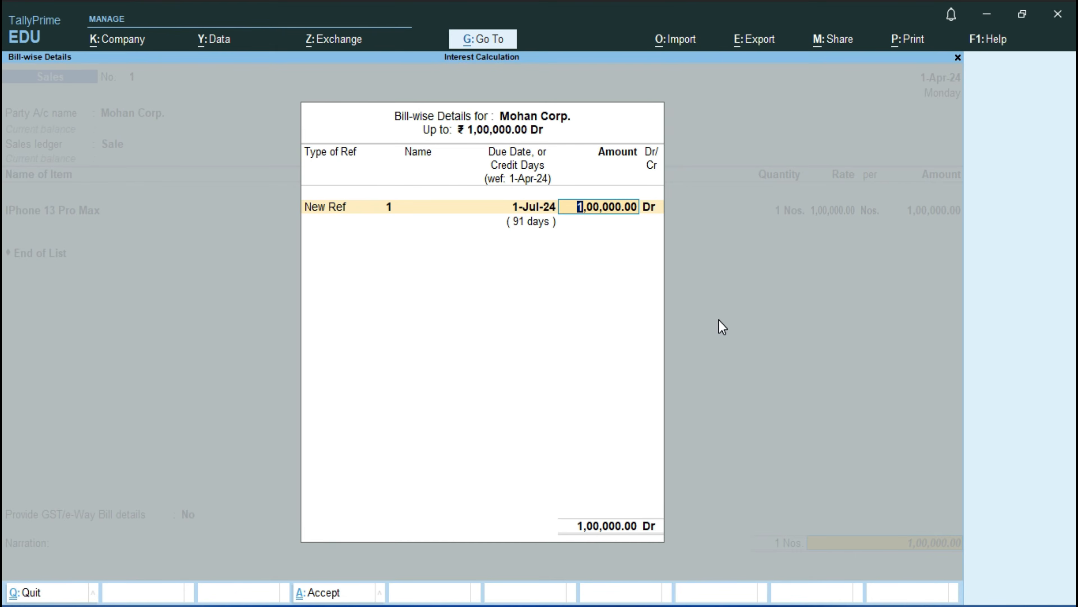
Step: Accept the bill-wise details and save the sales voucher, declining to send its details for e-Way Bill generation
{"action": "key", "text": "Return"}
{"action": "key", "text": "Return"}
{"action": "key", "text": "Return"}
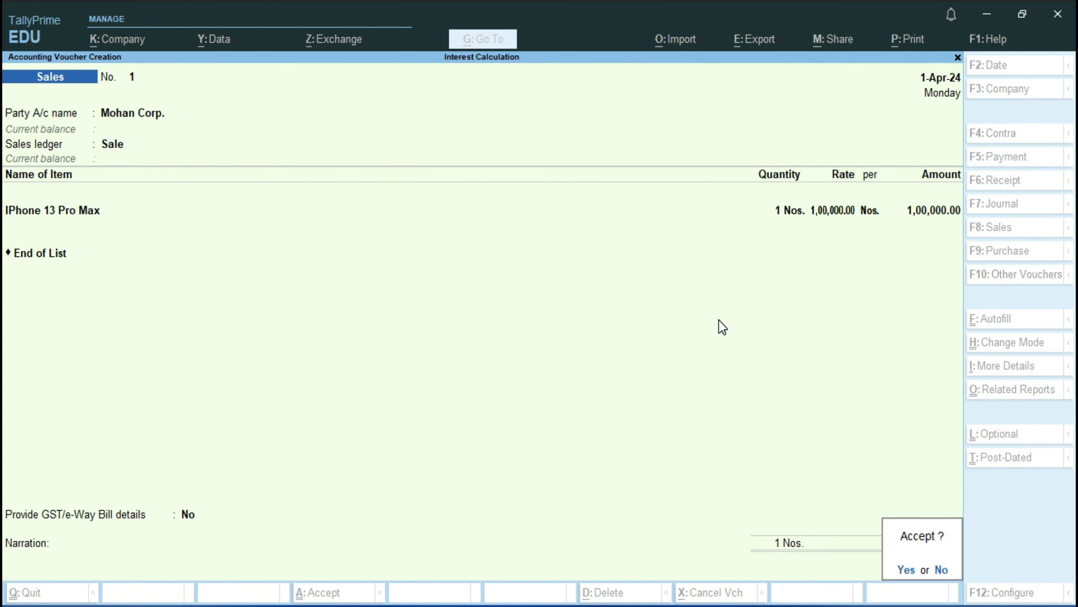
{"action": "key", "text": "Return"}
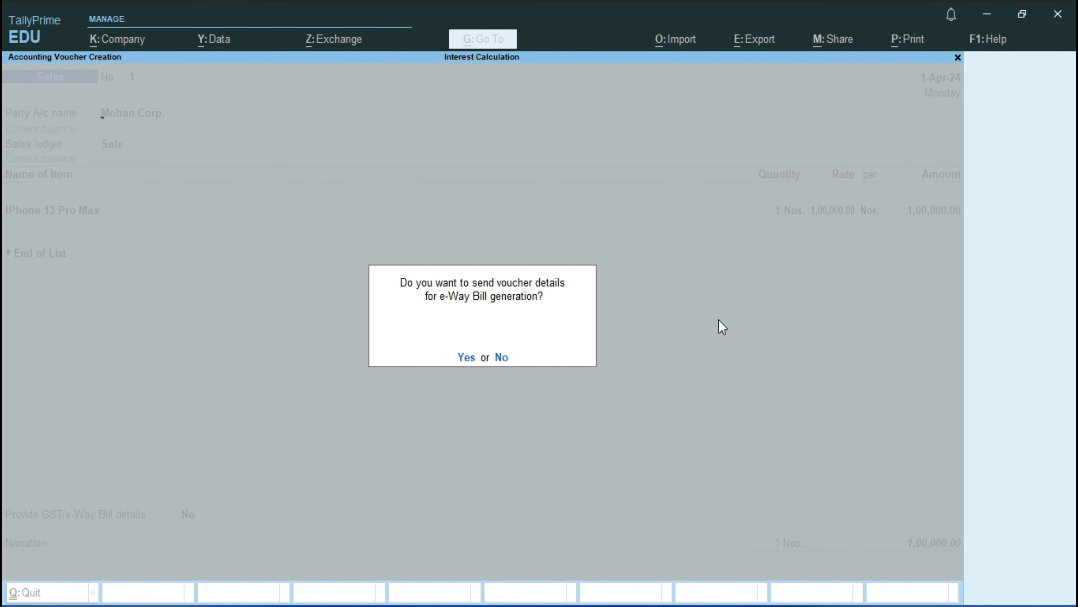
{"action": "key", "text": "n"}
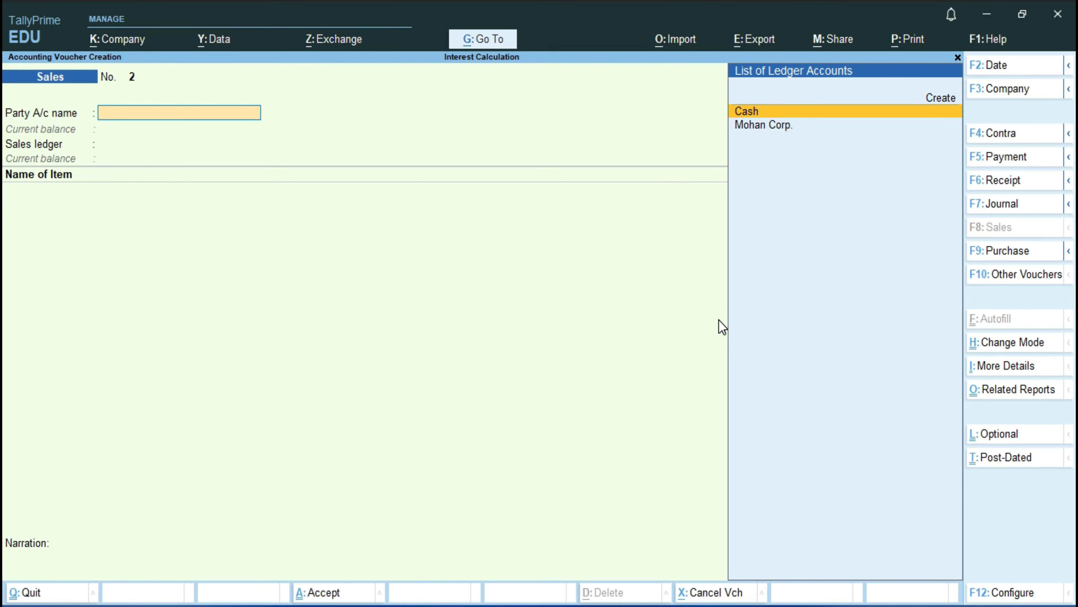
Step: Leave voucher entry and open the Interest Receivable report from the interest calculations in Statements of Accounts
{"action": "key", "text": "Escape"}
{"action": "key", "text": "y"}
{"action": "key", "text": "Down"}
{"action": "key", "text": "Down"}
{"action": "key", "text": "Down"}
{"action": "key", "text": "Down"}
{"action": "key", "text": "Down"}
{"action": "key", "text": "Down"}
{"action": "key", "text": "Down"}
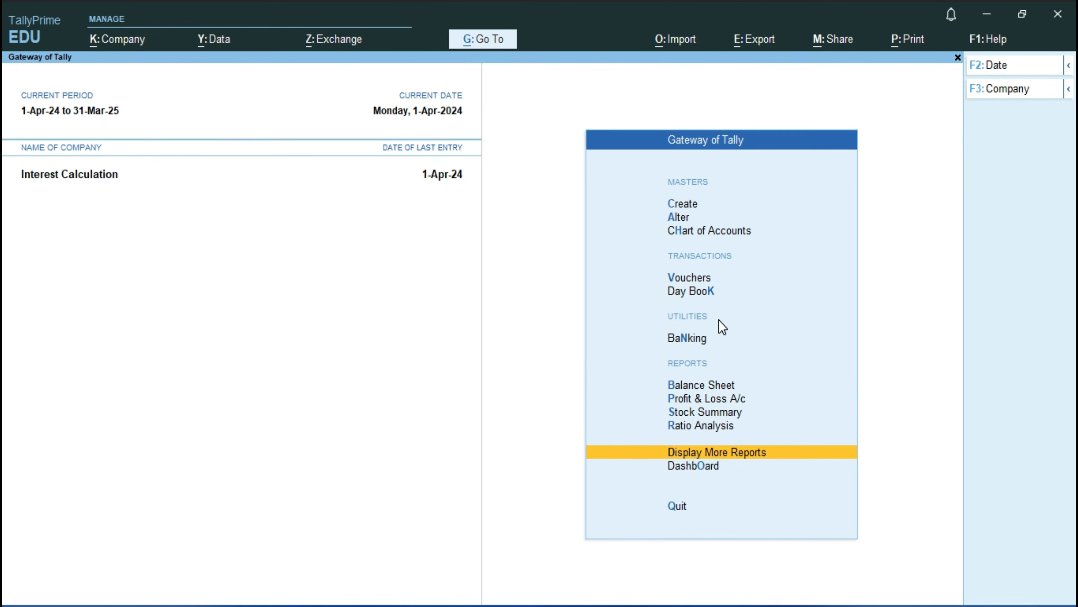
{"action": "key", "text": "Return"}
{"action": "key", "text": "Down"}
{"action": "key", "text": "Down"}
{"action": "key", "text": "Down"}
{"action": "key", "text": "Down"}
{"action": "key", "text": "Down"}
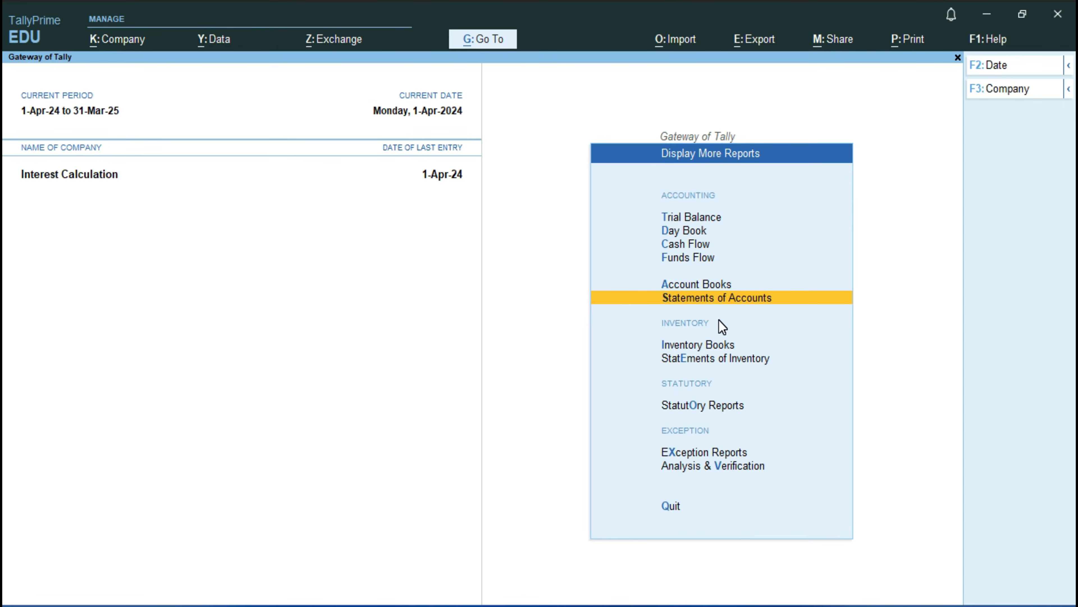
{"action": "key", "text": "Return"}
{"action": "key", "text": "Down"}
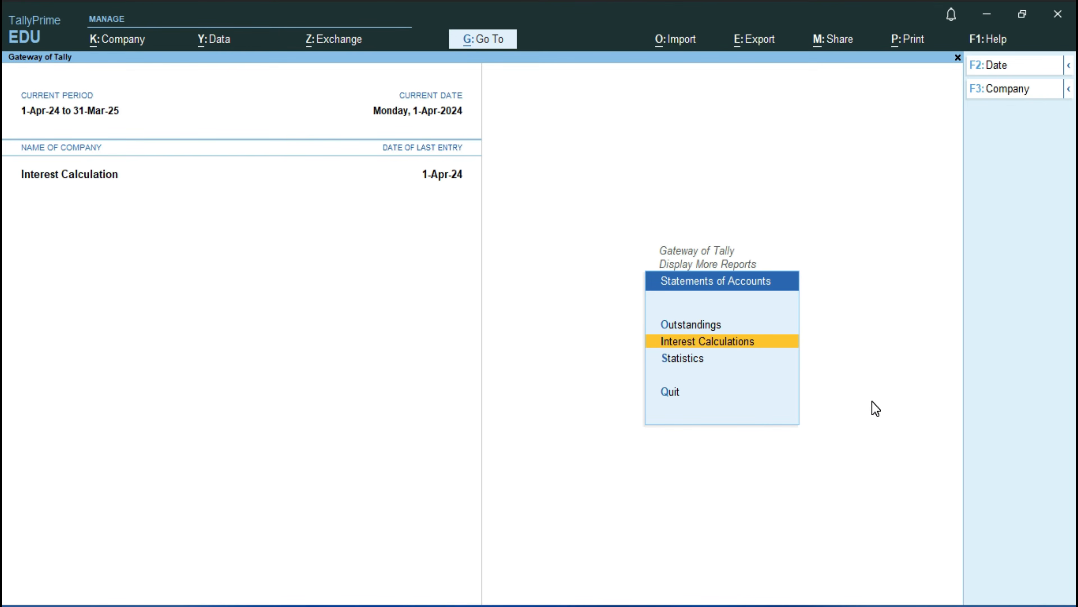
{"action": "key", "text": "Return"}
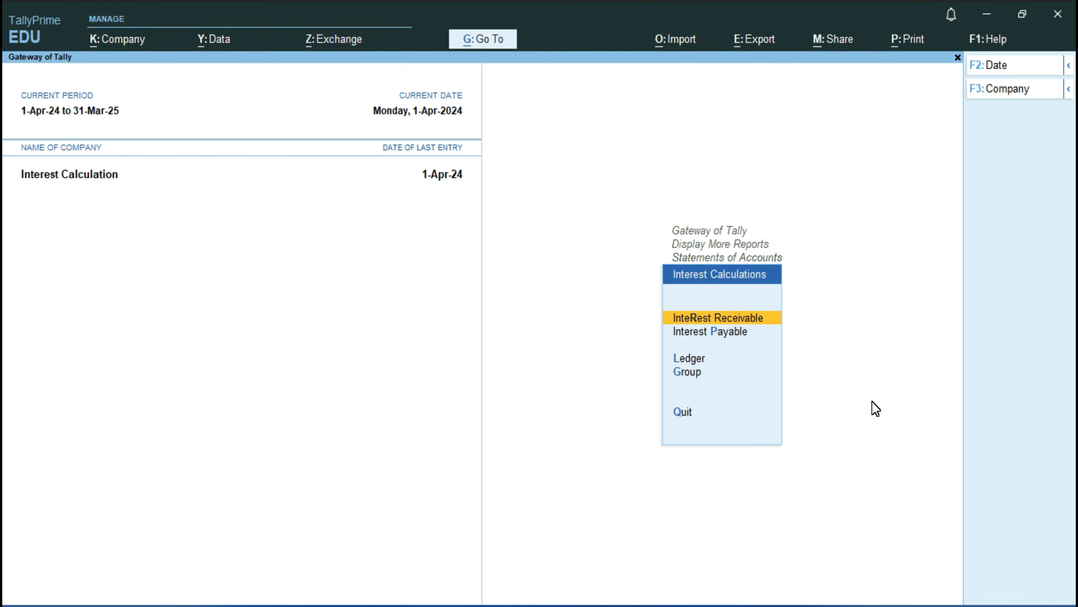
{"action": "key", "text": "Return"}
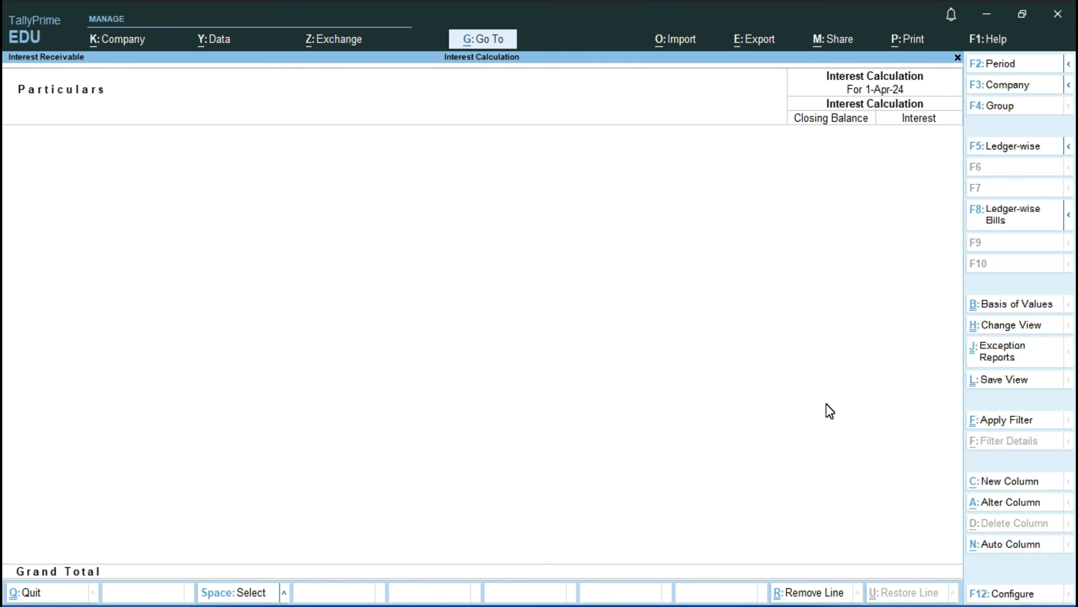
Step: Set the Interest Receivable report's period from 1-4-2024 to 1-7-2024
{"action": "key", "text": "F2"}
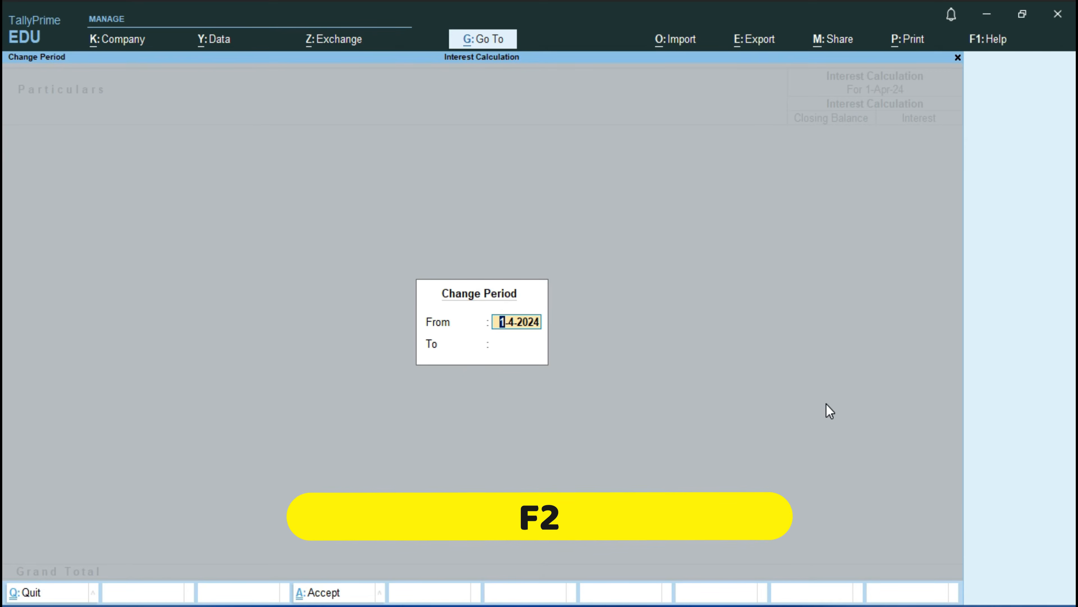
{"action": "key", "text": "Return"}
{"action": "type", "text": "1-7"}
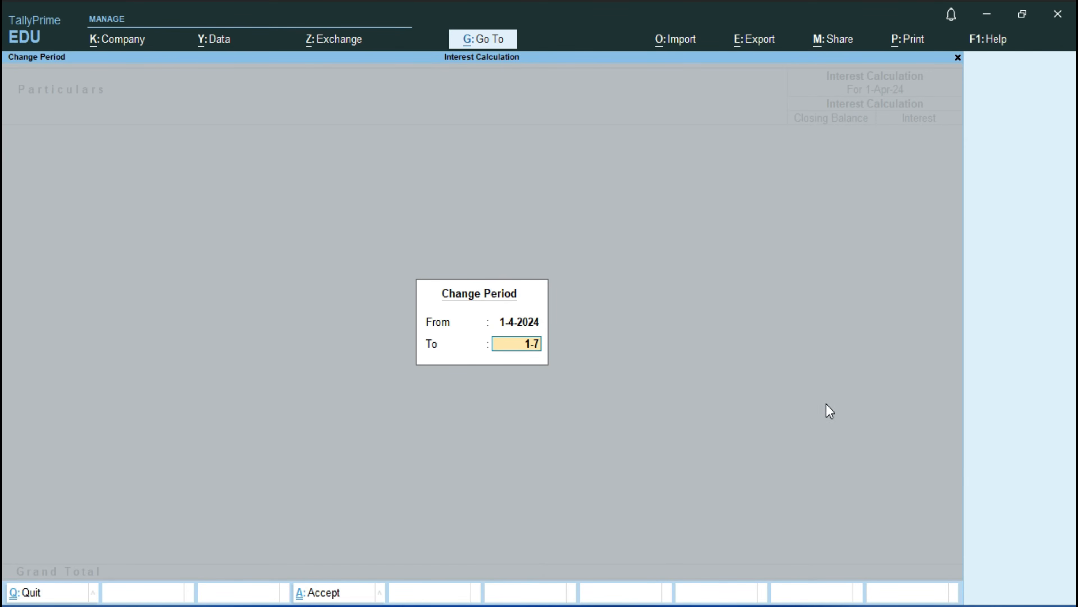
{"action": "key", "text": "Return"}
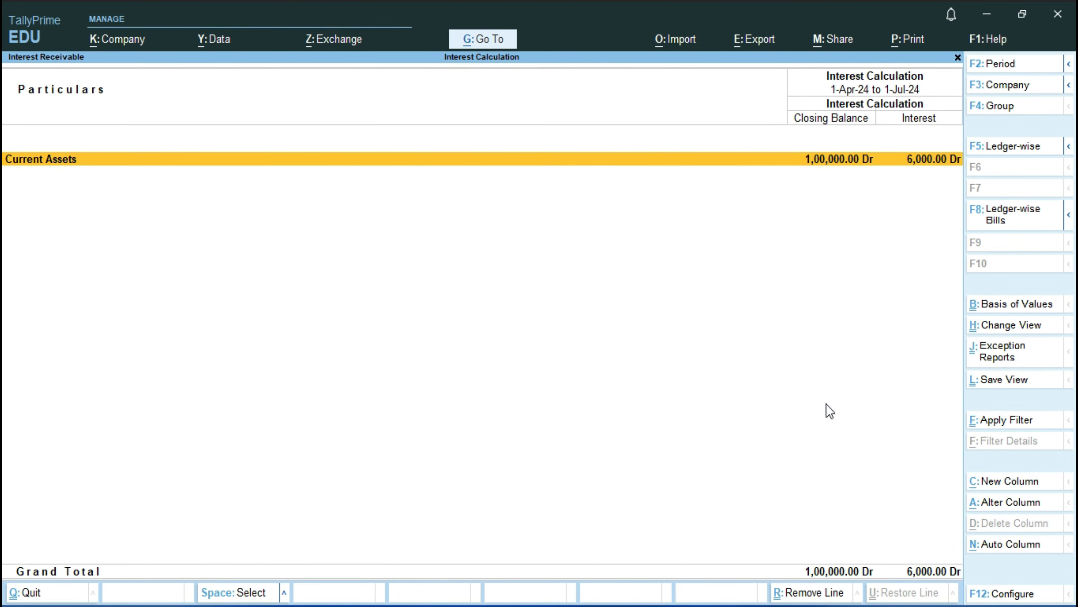
Step: Close Interest Receivable and open the ledger interest calculation for Mohan Corp
{"action": "key", "text": "Escape"}
{"action": "key", "text": "Down"}
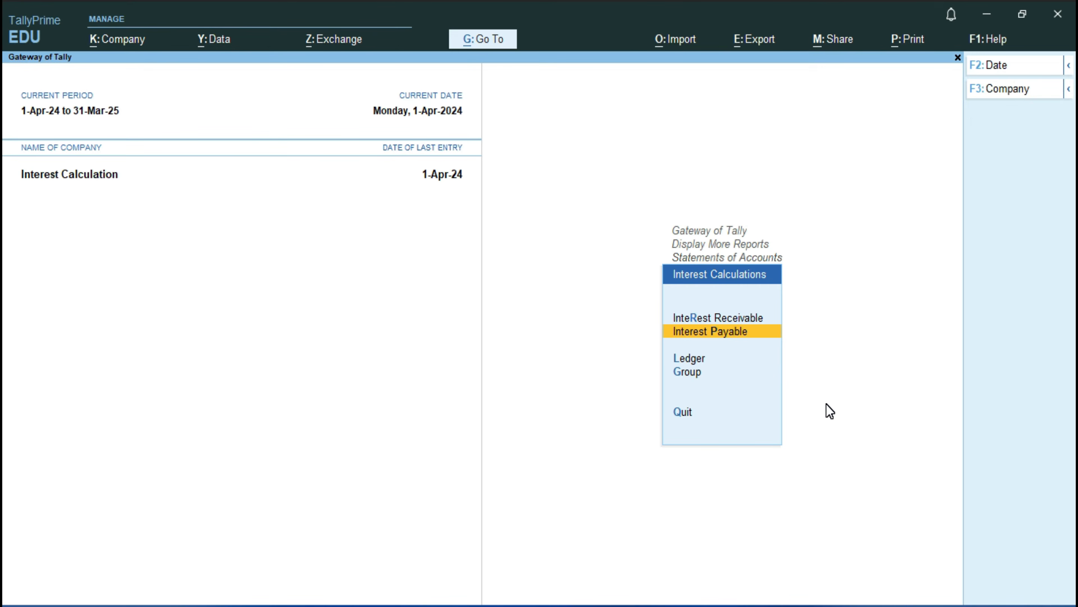
{"action": "key", "text": "Down"}
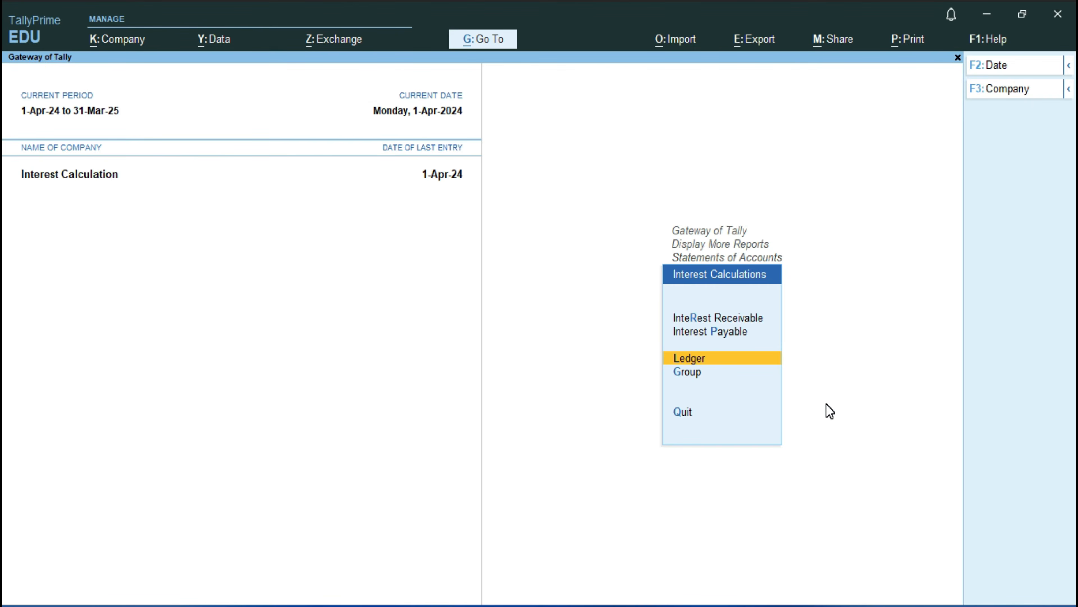
{"action": "key", "text": "Return"}
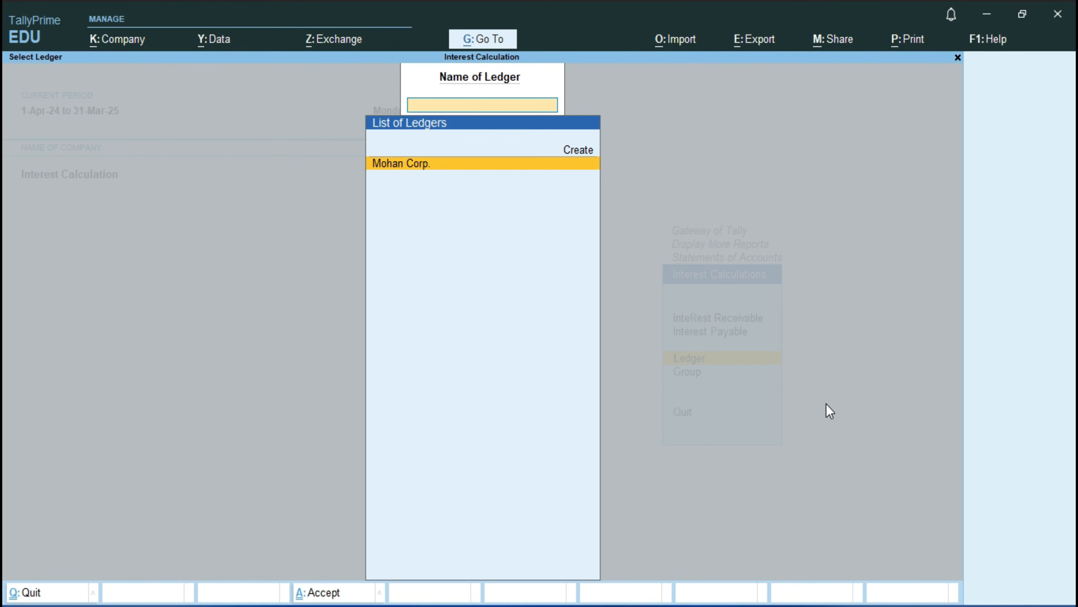
{"action": "key", "text": "Return"}
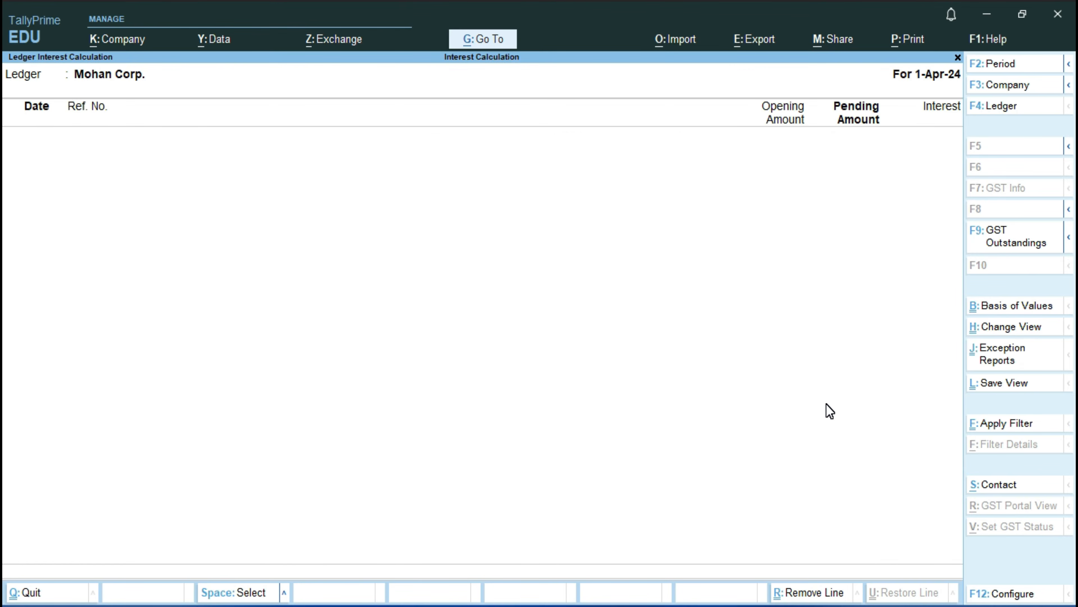
Step: View Mohan Corp.'s ledger interest for the period 1-4-2024 to 1-7-2024 and return to the Gateway of Tally
{"action": "key", "text": "F2"}
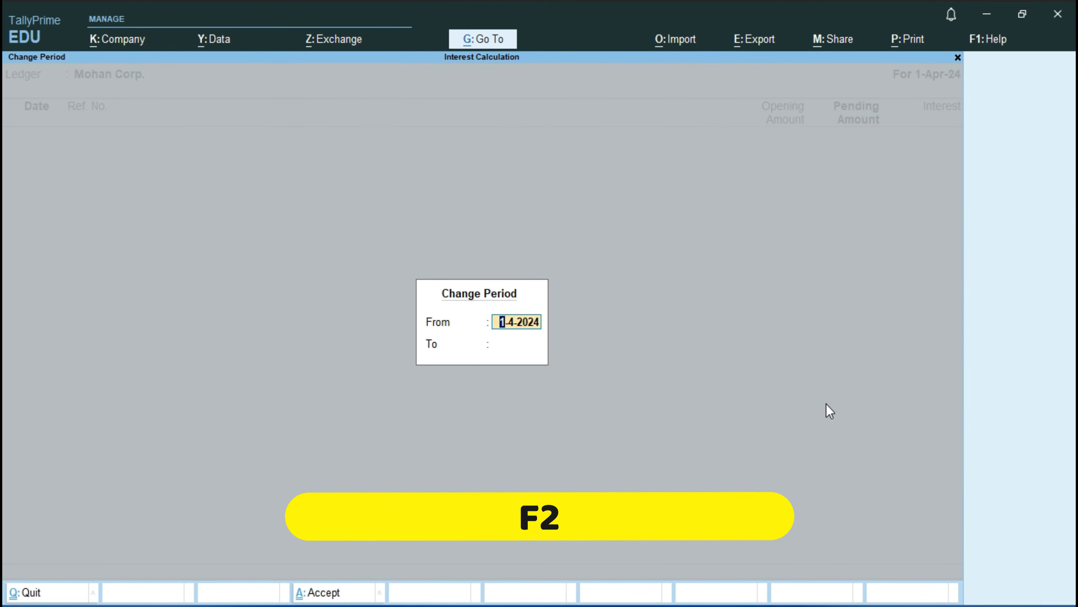
{"action": "key", "text": "Return"}
{"action": "type", "text": "1-7"}
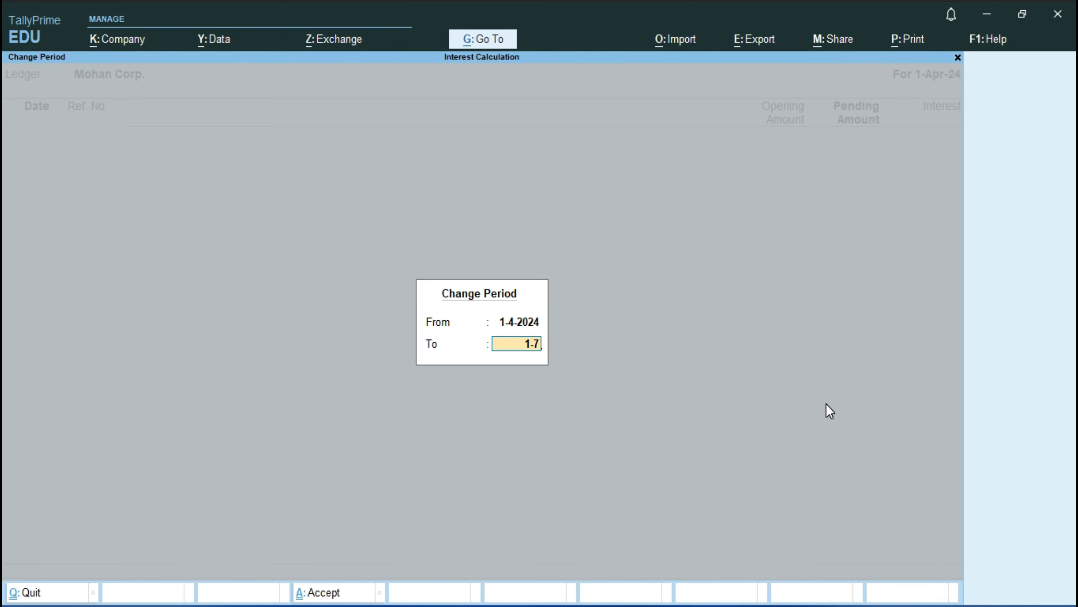
{"action": "key", "text": "Return"}
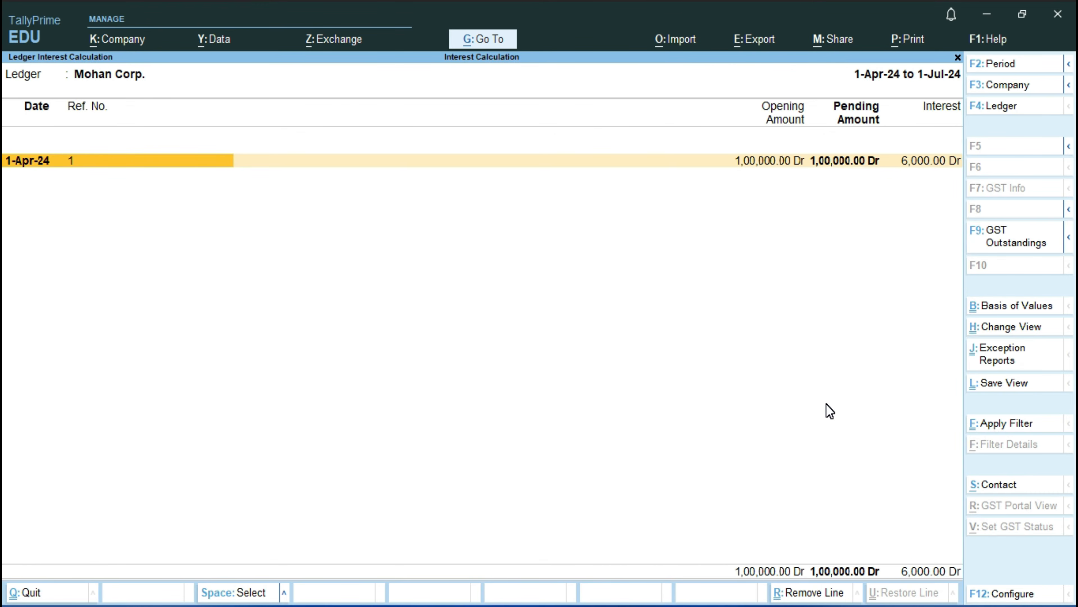
{"action": "key", "text": "Escape"}
{"action": "key", "text": "Escape"}
{"action": "key", "text": "Escape"}
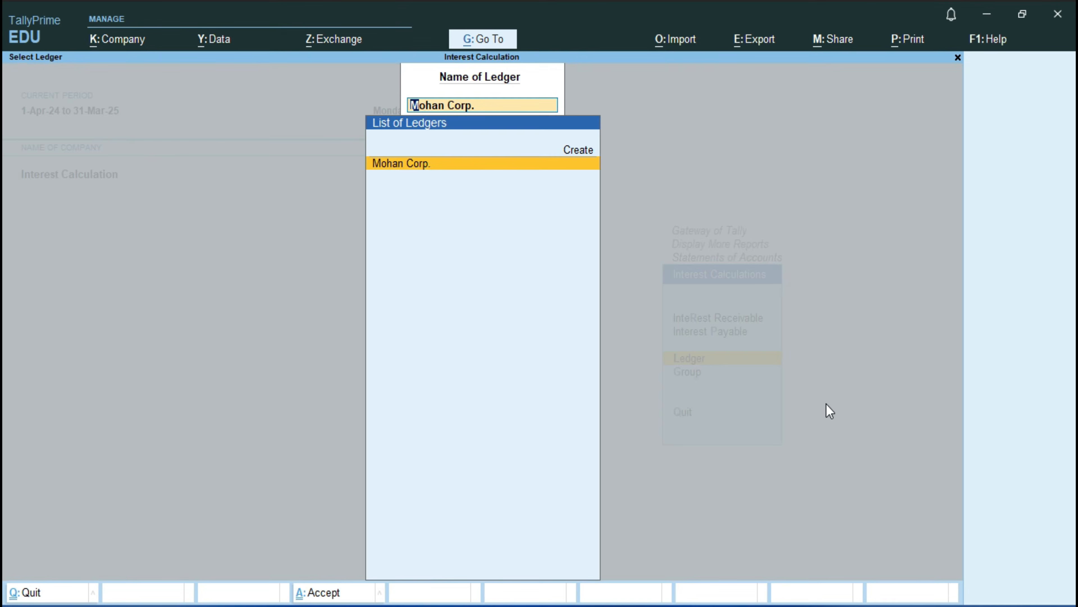
{"action": "key", "text": "Escape"}
{"action": "key", "text": "Escape"}
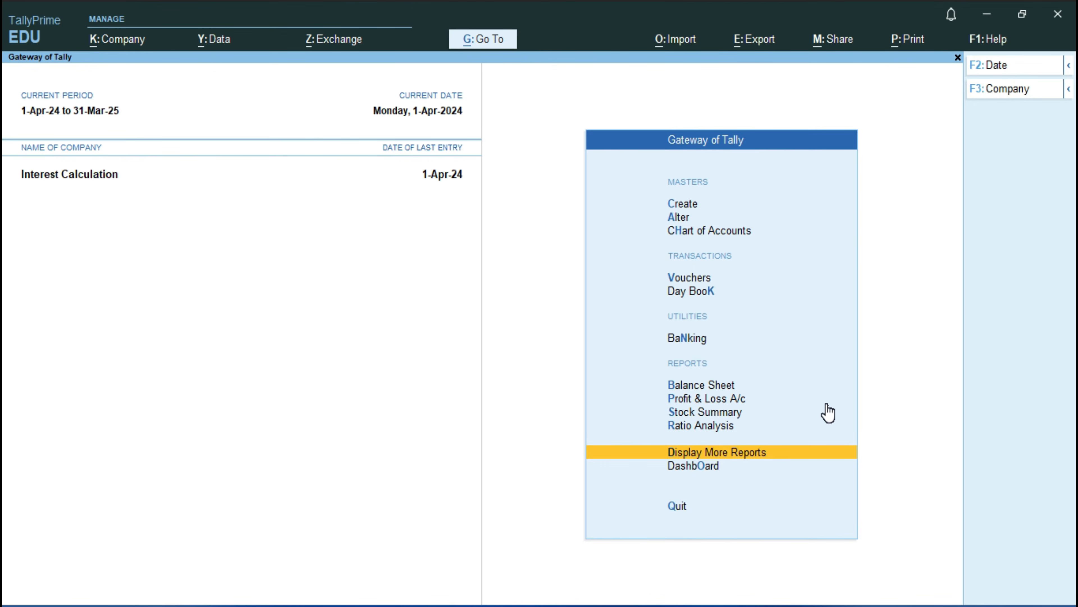
Step: Open the Debit Note voucher type for alteration from the list of voucher type masters
{"action": "key", "text": "Up"}
{"action": "key", "text": "Up"}
{"action": "key", "text": "Up"}
{"action": "key", "text": "Up"}
{"action": "key", "text": "Up"}
{"action": "key", "text": "Up"}
{"action": "key", "text": "Up"}
{"action": "key", "text": "Up"}
{"action": "key", "text": "Up"}
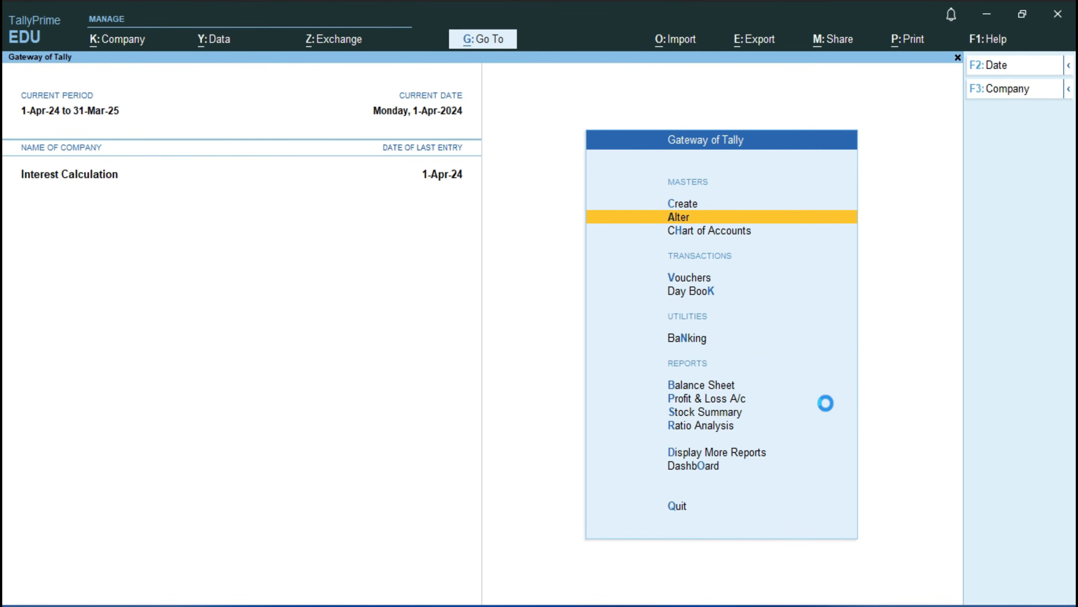
{"action": "key", "text": "Return"}
{"action": "key", "text": "Down"}
{"action": "key", "text": "Down"}
{"action": "key", "text": "Down"}
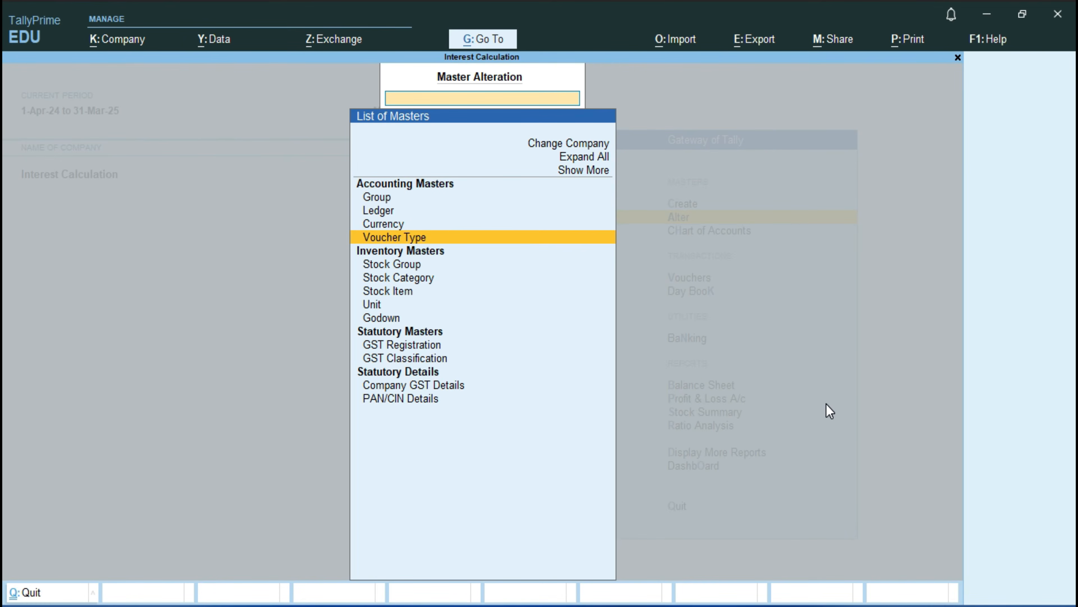
{"action": "key", "text": "Return"}
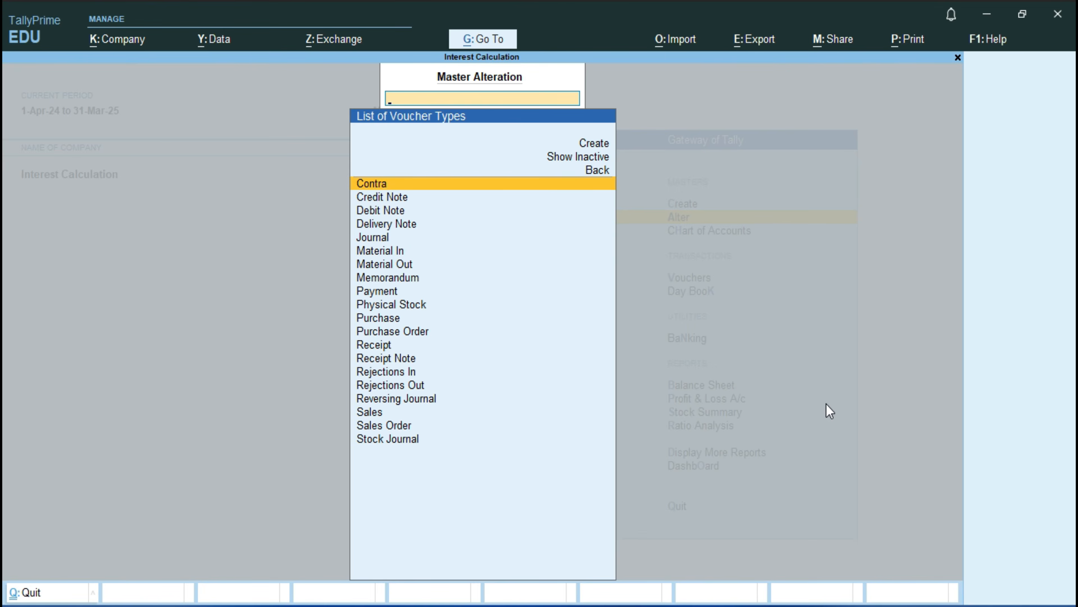
{"action": "key", "text": "Down"}
{"action": "key", "text": "Down"}
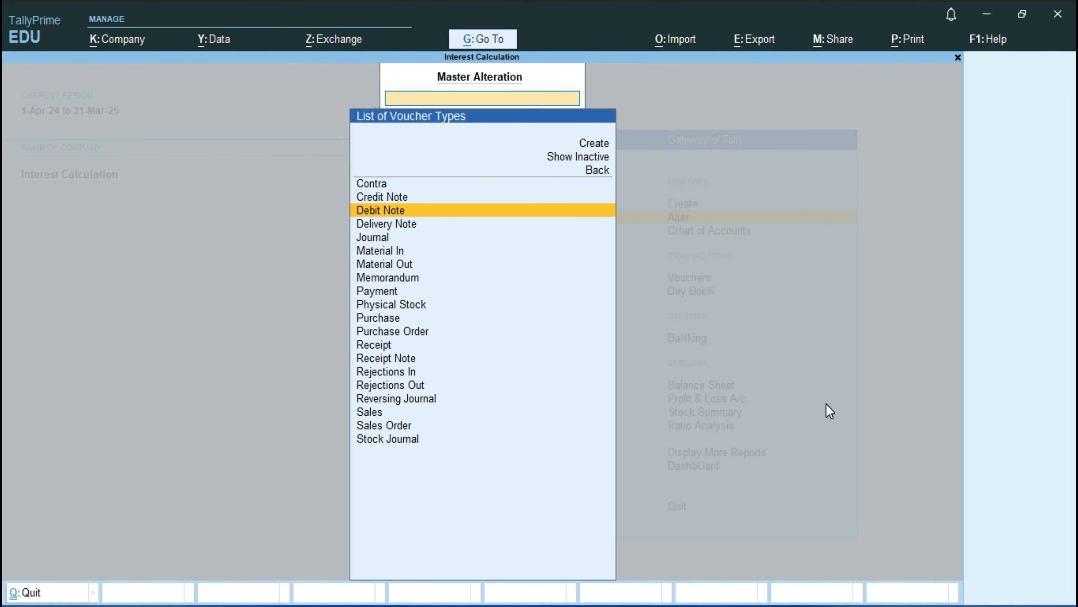
{"action": "key", "text": "Return"}
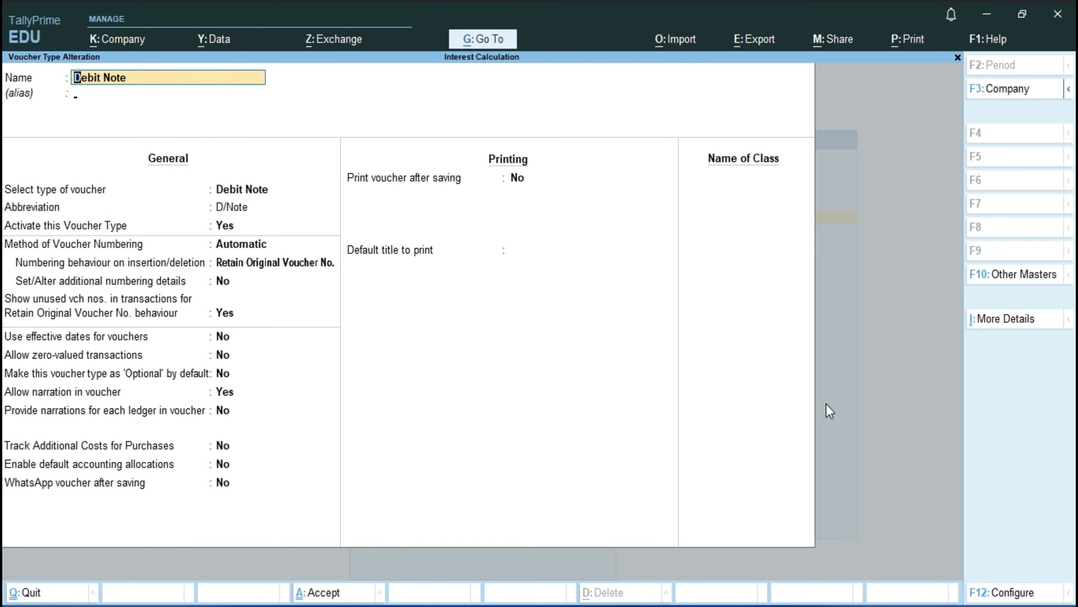
Step: Add a voucher class named Interest Received to the Debit Note voucher type
{"action": "key", "text": "Return"}
{"action": "key", "text": "Return"}
{"action": "key", "text": "Return"}
{"action": "key", "text": "Return"}
{"action": "key", "text": "Return"}
{"action": "key", "text": "Return"}
{"action": "key", "text": "Return"}
{"action": "key", "text": "Return"}
{"action": "key", "text": "Return"}
{"action": "key", "text": "Return"}
{"action": "key", "text": "Return"}
{"action": "key", "text": "Return"}
{"action": "key", "text": "Return"}
{"action": "key", "text": "Return"}
{"action": "key", "text": "Return"}
{"action": "key", "text": "Return"}
{"action": "key", "text": "Return"}
{"action": "key", "text": "Return"}
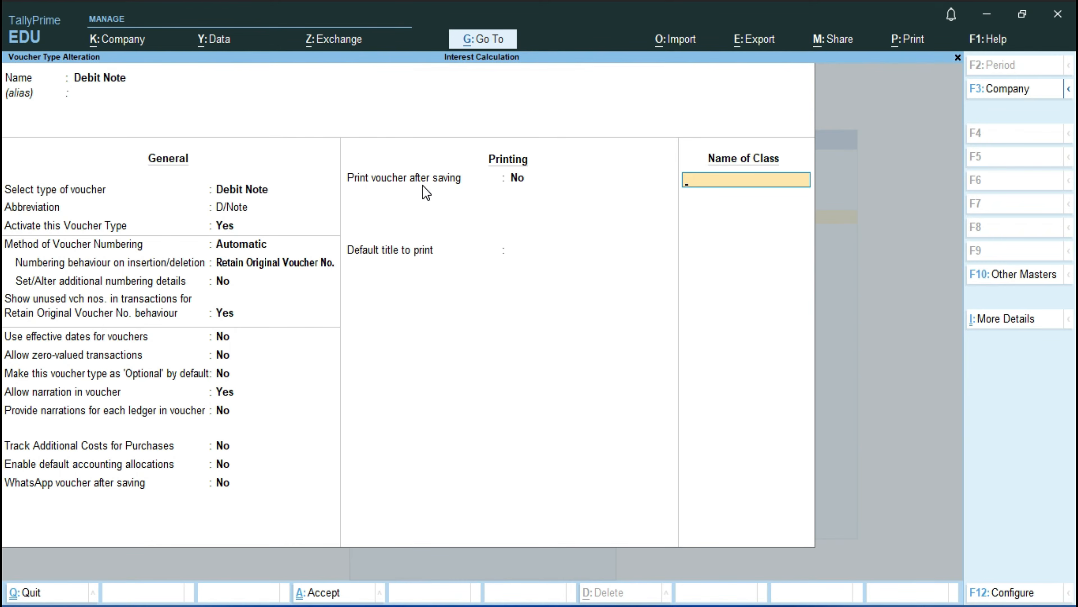
{"action": "type", "text": "Interest Received"}
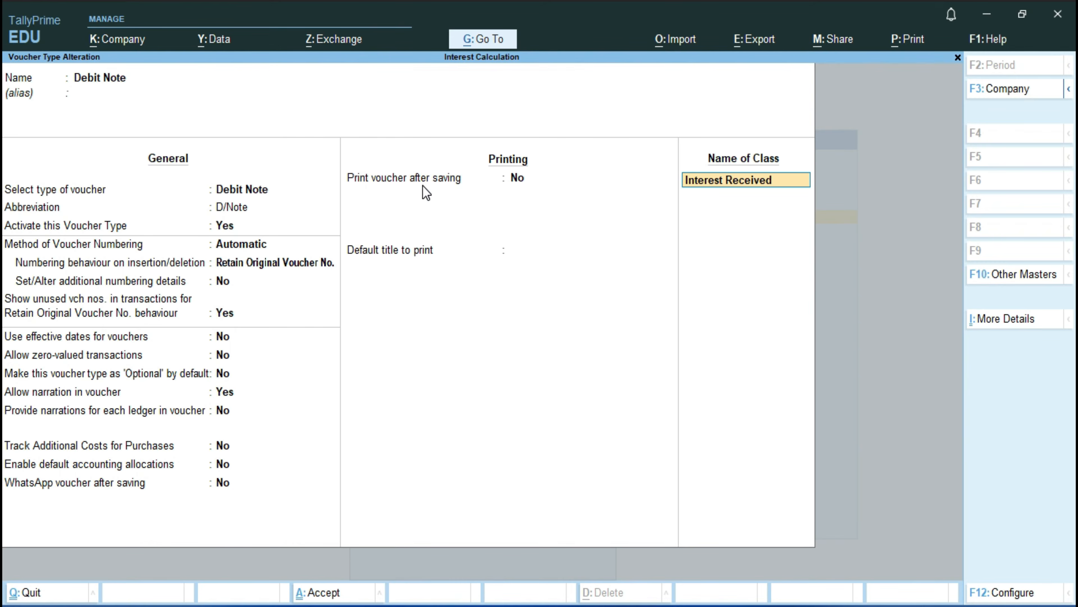
{"action": "key", "text": "Return"}
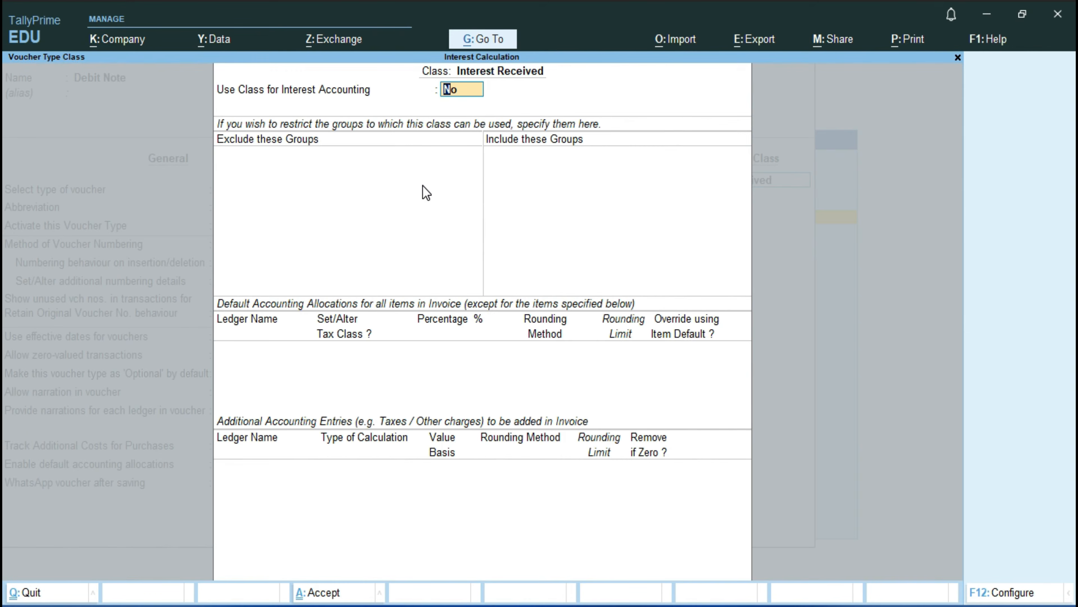
Step: Enable the Interest Received class for interest accounting without compound interest, and save the Debit Note voucher type
{"action": "type", "text": "y"}
{"action": "key", "text": "Return"}
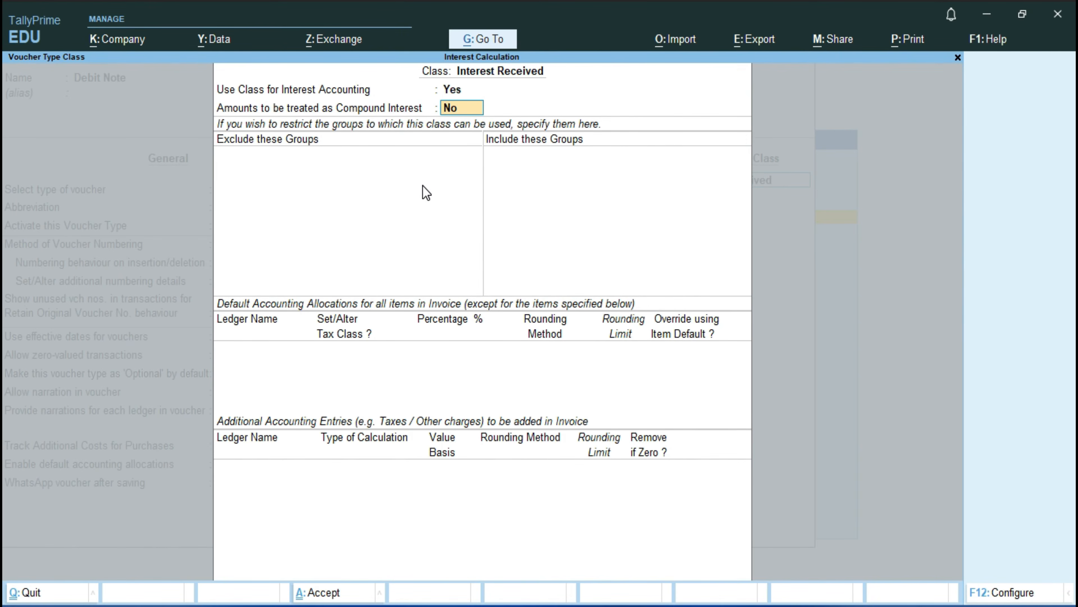
{"action": "key", "text": "ctrl+a"}
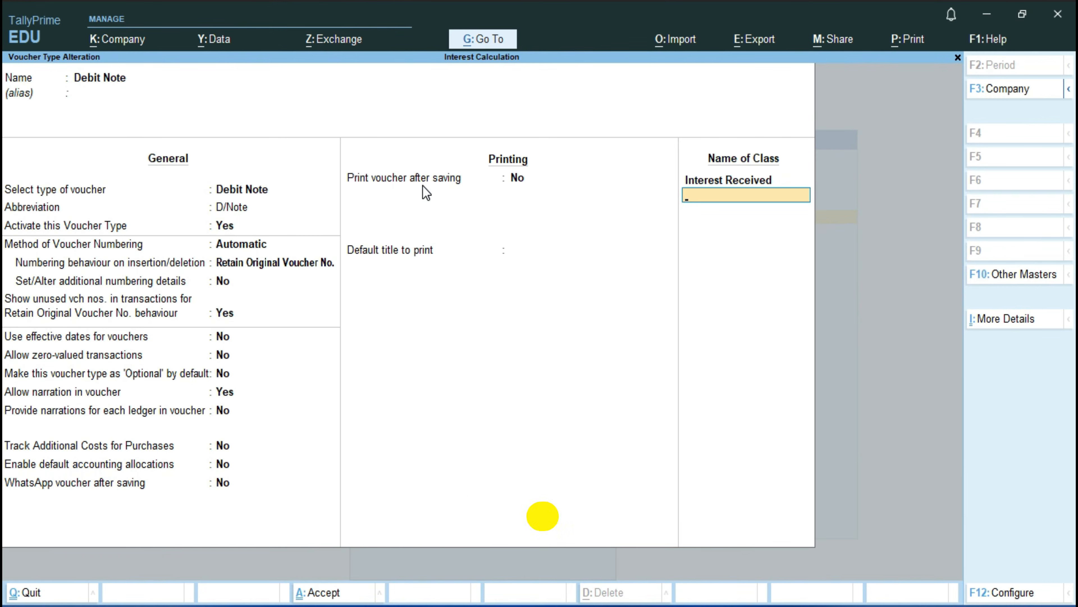
{"action": "key", "text": "ctrl+a"}
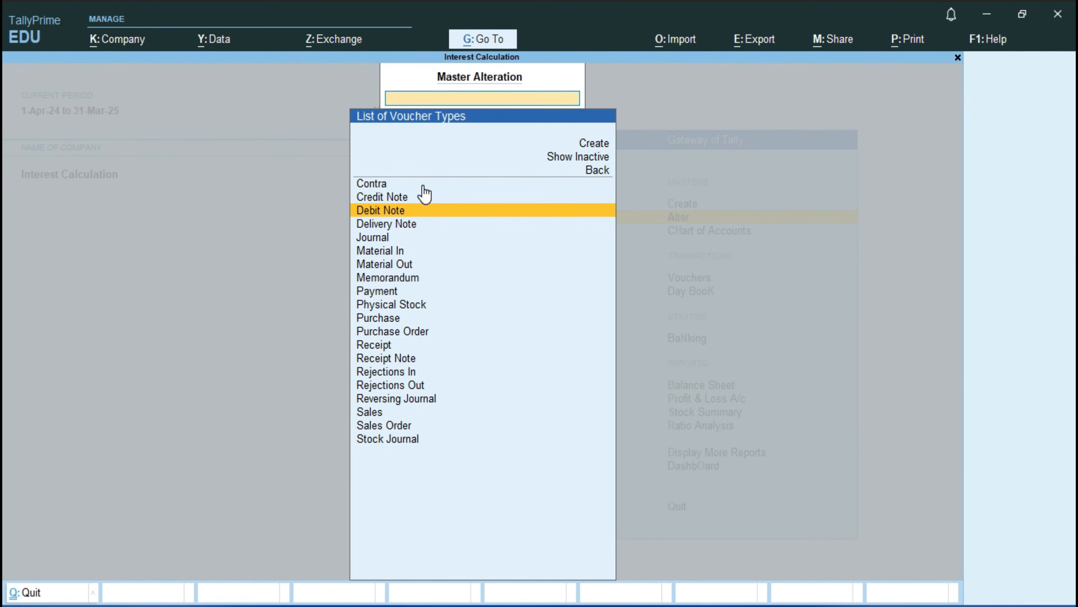
Step: Leave master alteration and start a Debit Note voucher using the Interest Received class
{"action": "key", "text": "Escape"}
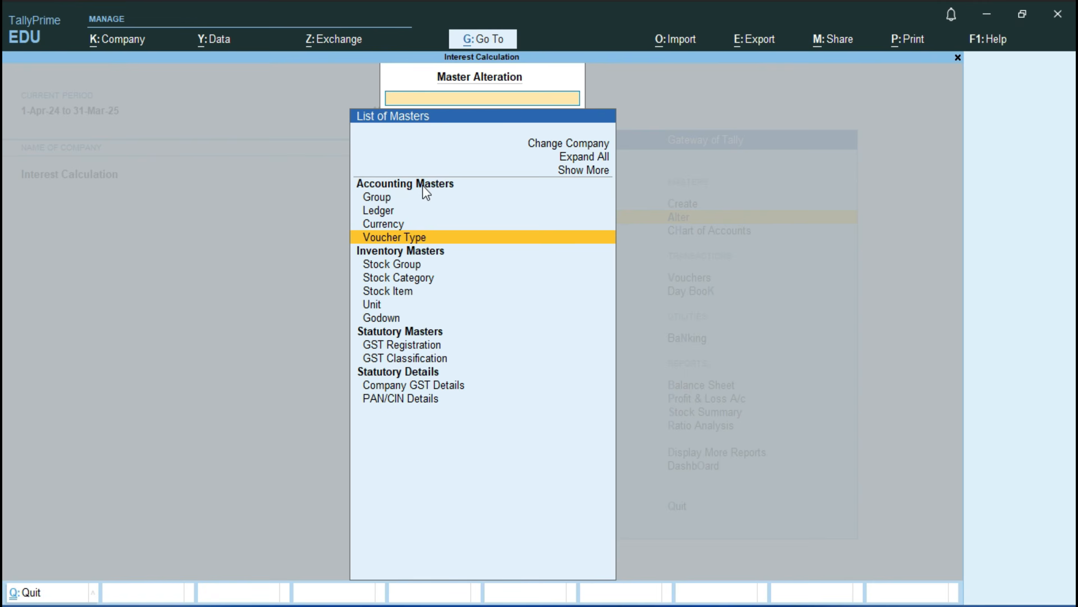
{"action": "key", "text": "Escape"}
{"action": "key", "text": "Down"}
{"action": "key", "text": "Down"}
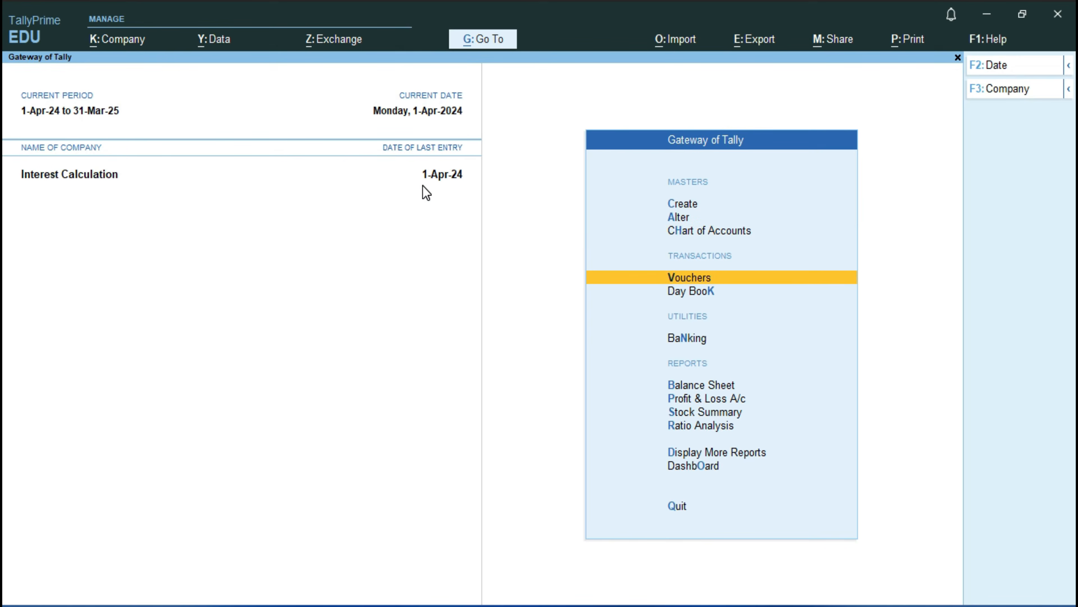
{"action": "key", "text": "Return"}
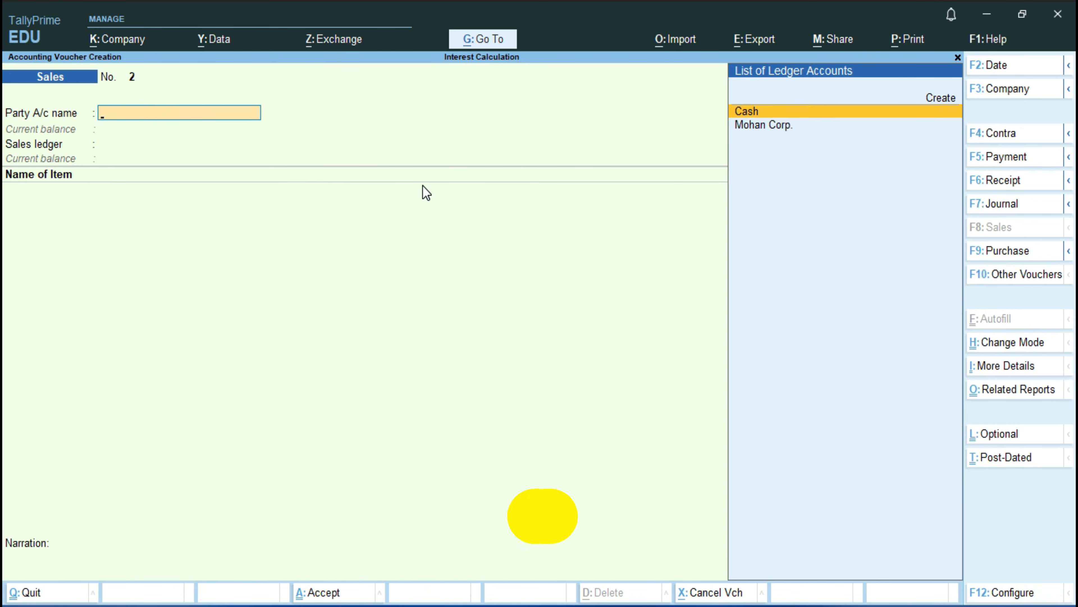
{"action": "key", "text": "alt"}
{"action": "key", "text": "alt+F5"}
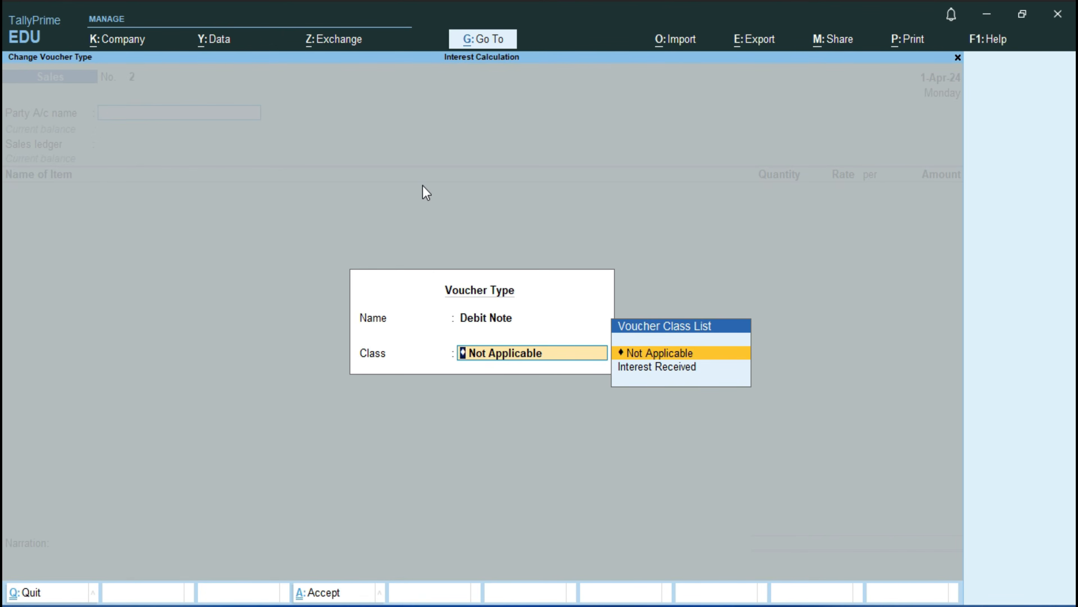
{"action": "key", "text": "Down"}
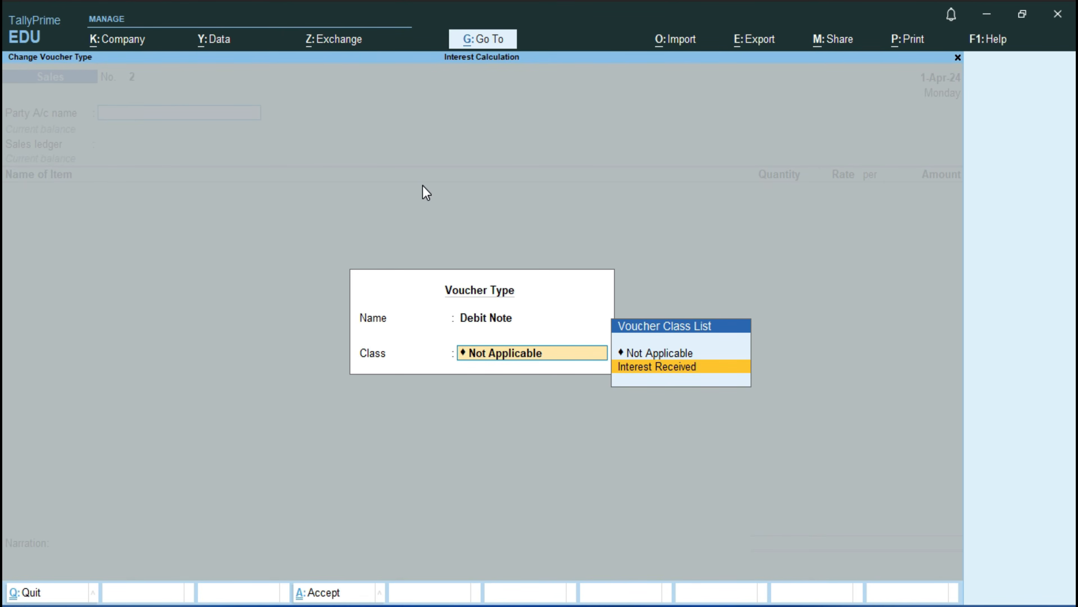
{"action": "key", "text": "Return"}
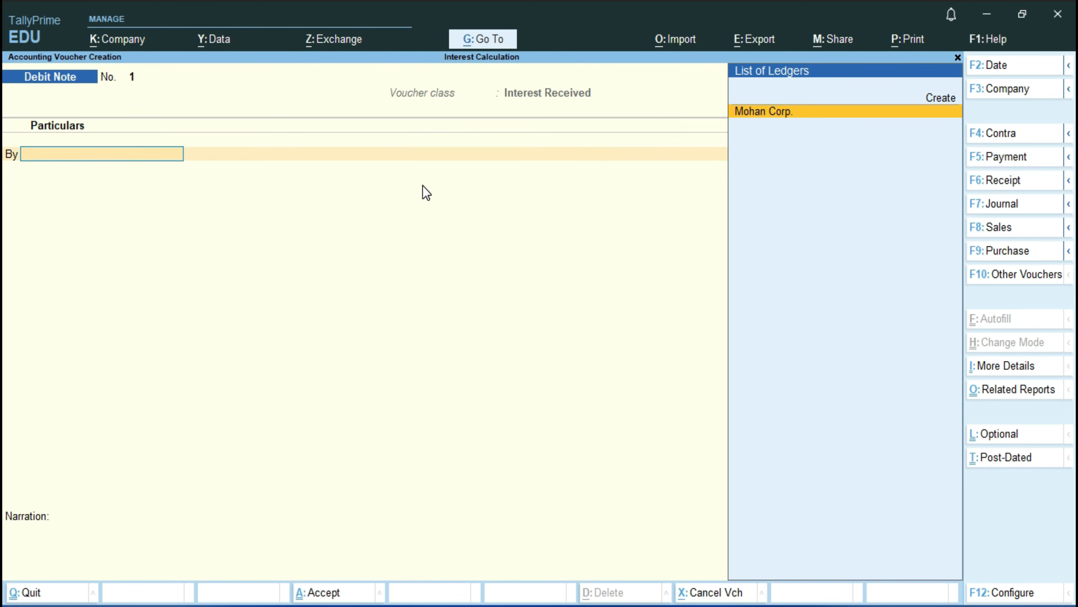
Step: Choose Mohan Corp. as the debit ledger, quit its interest details, and set the voucher date to 1-7
{"action": "key", "text": "Return"}
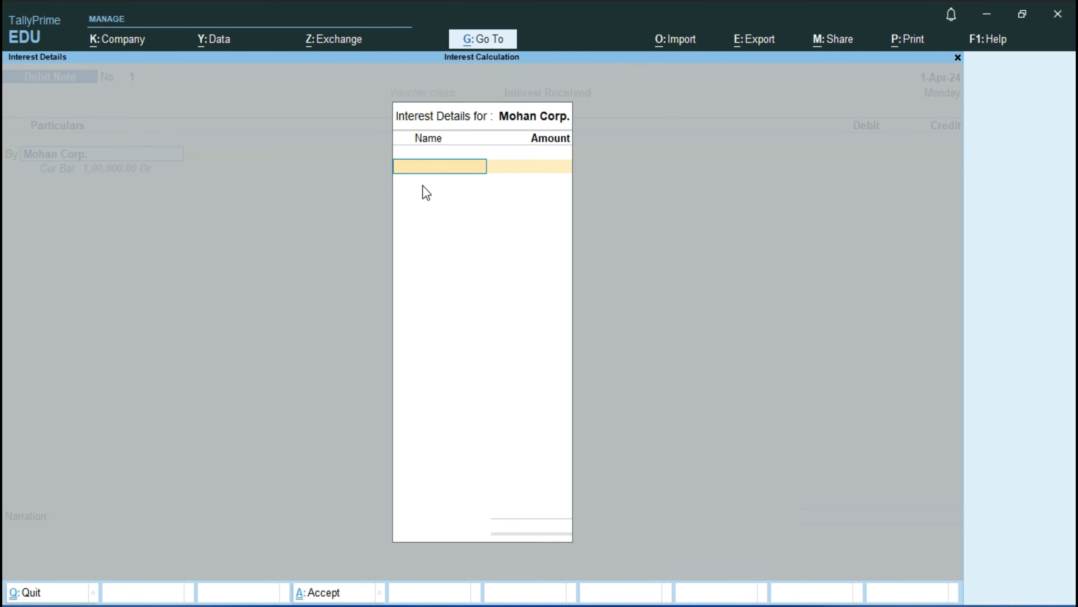
{"action": "key", "text": "Escape"}
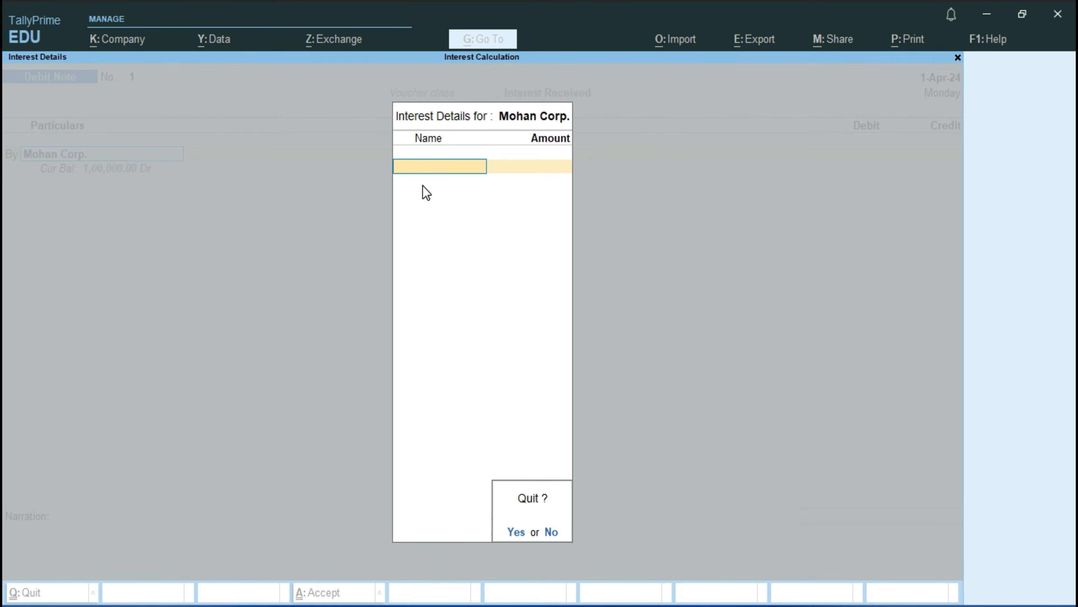
{"action": "key", "text": "y"}
{"action": "key", "text": "F2"}
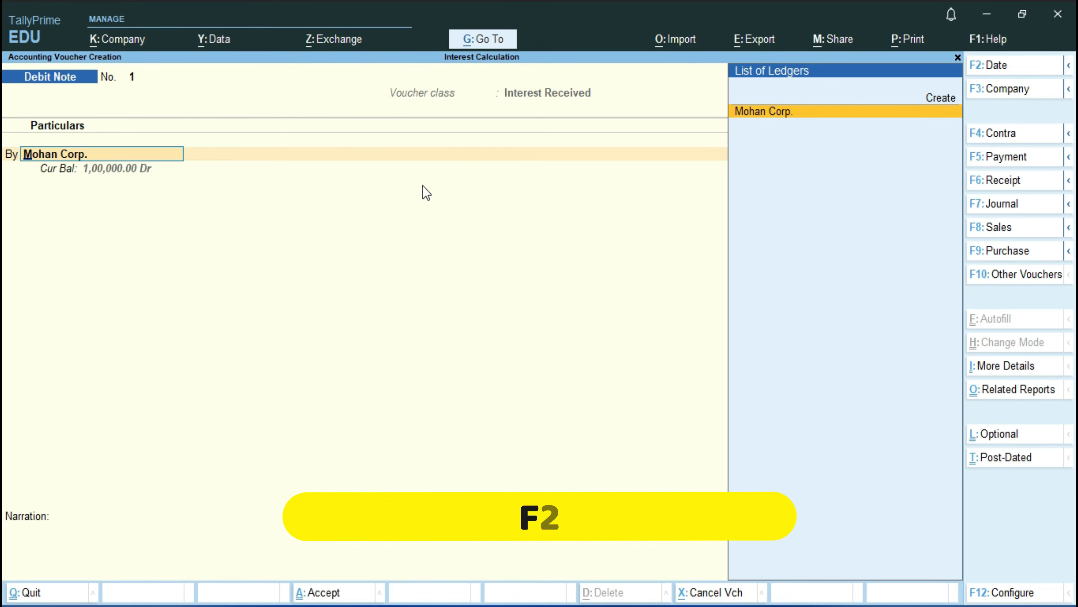
{"action": "type", "text": "2"}
{"action": "type", "text": "1-7"}
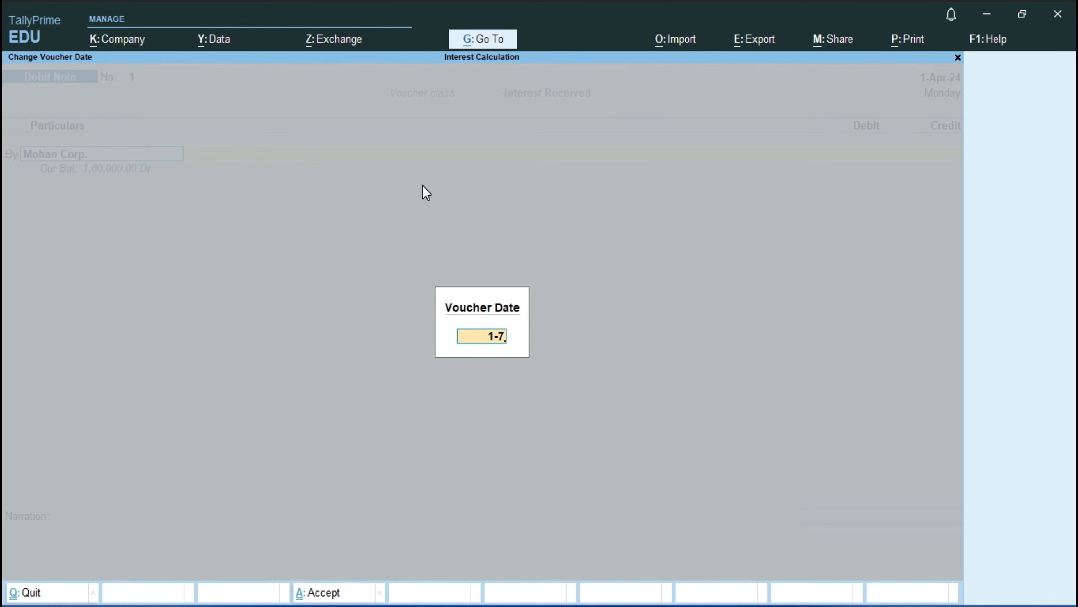
{"action": "key", "text": "Return"}
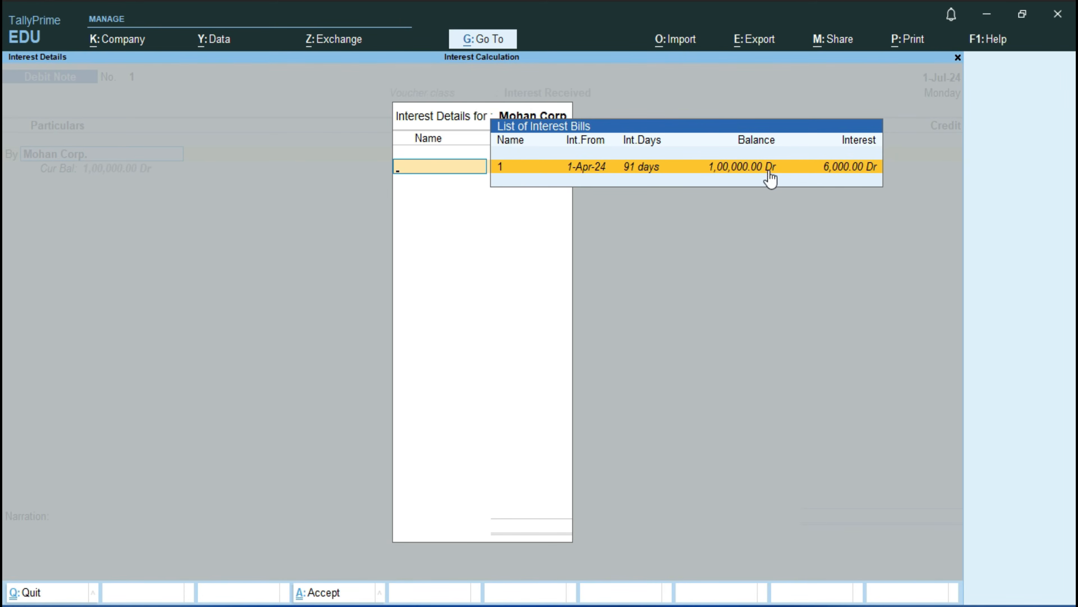
Step: Select interest bill 1 for Mohan Corp., end the bill list, and accept the dispatch and party details unchanged
{"action": "left_click", "coordinate": [838, 175]}
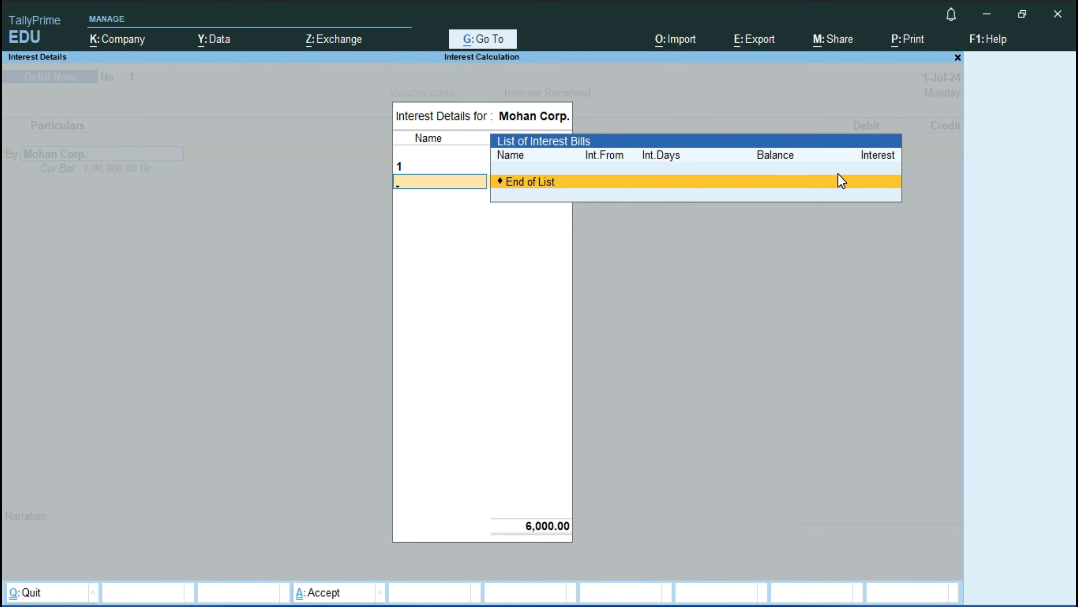
{"action": "left_click", "coordinate": [840, 181]}
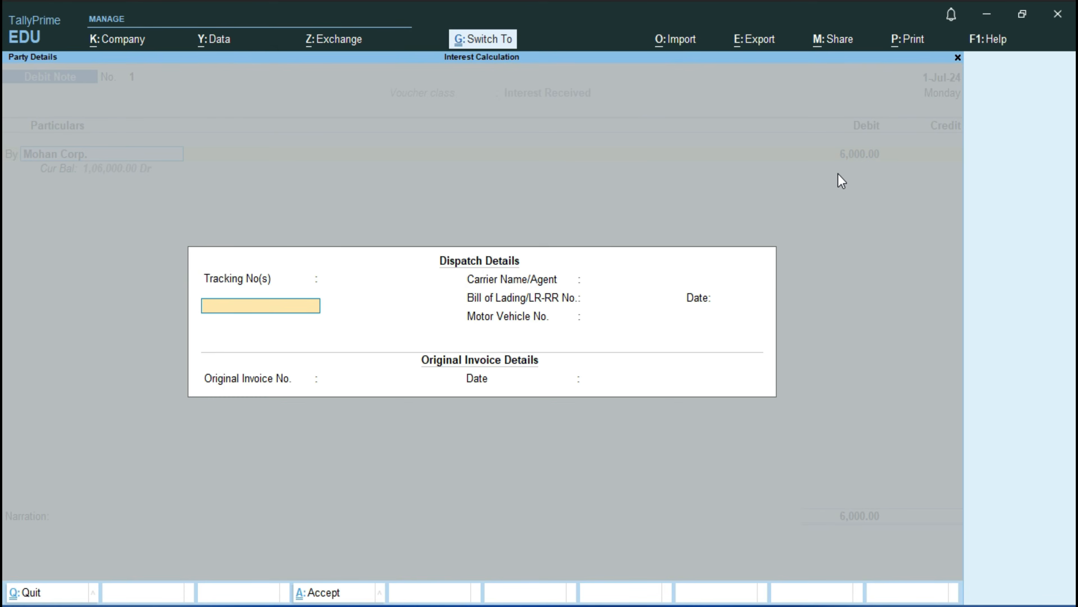
{"action": "key", "text": "ctrl+a"}
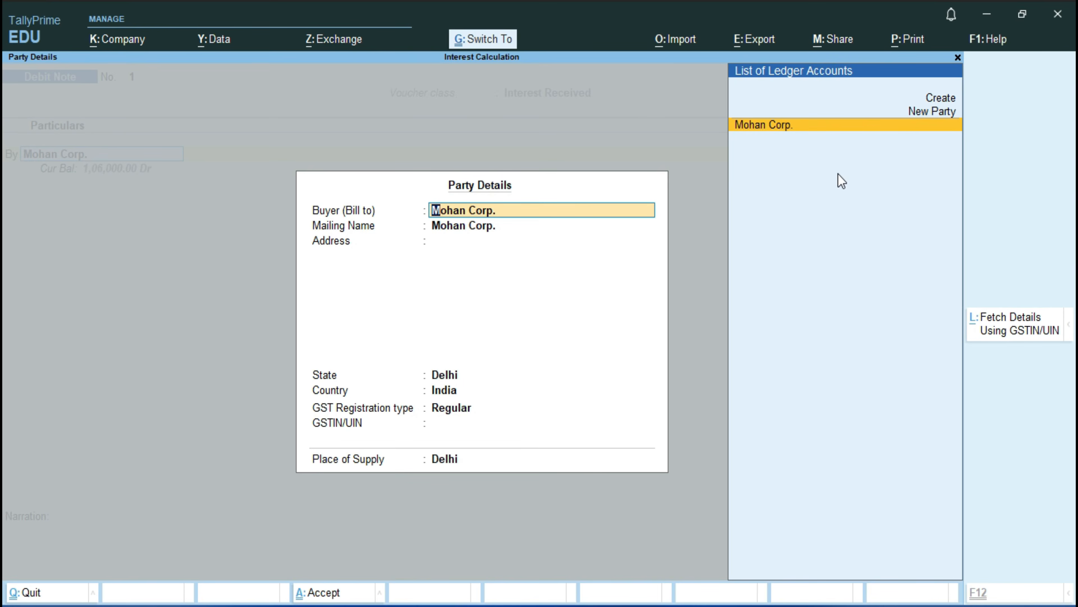
{"action": "key", "text": "ctrl+a"}
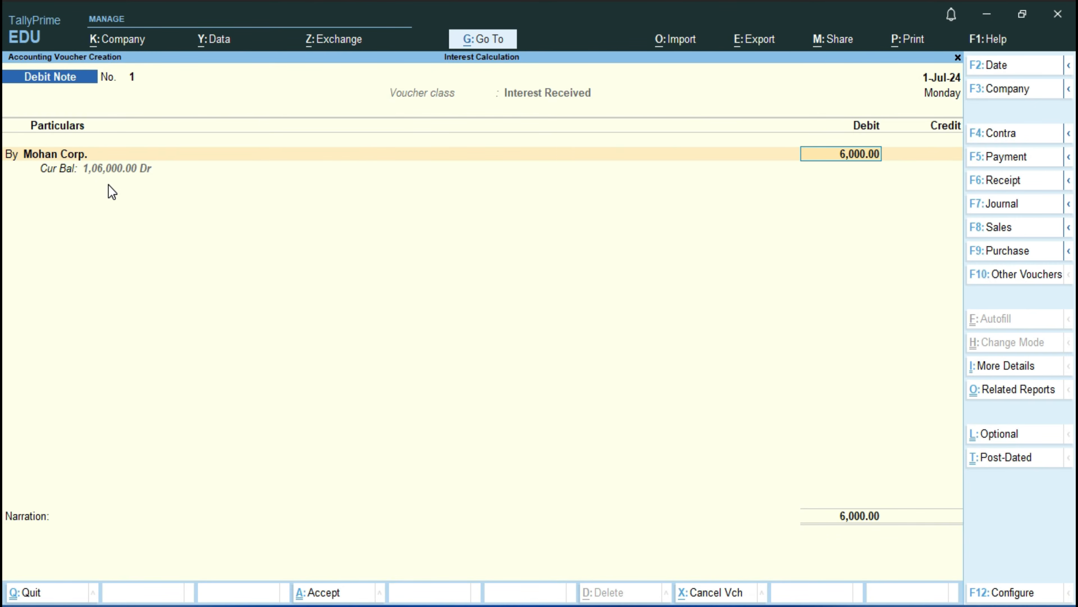
Step: Allocate Mohan Corp.'s 6,000.00 debit as Agst Ref to bill 1 in the bill-wise details
{"action": "key", "text": "Return"}
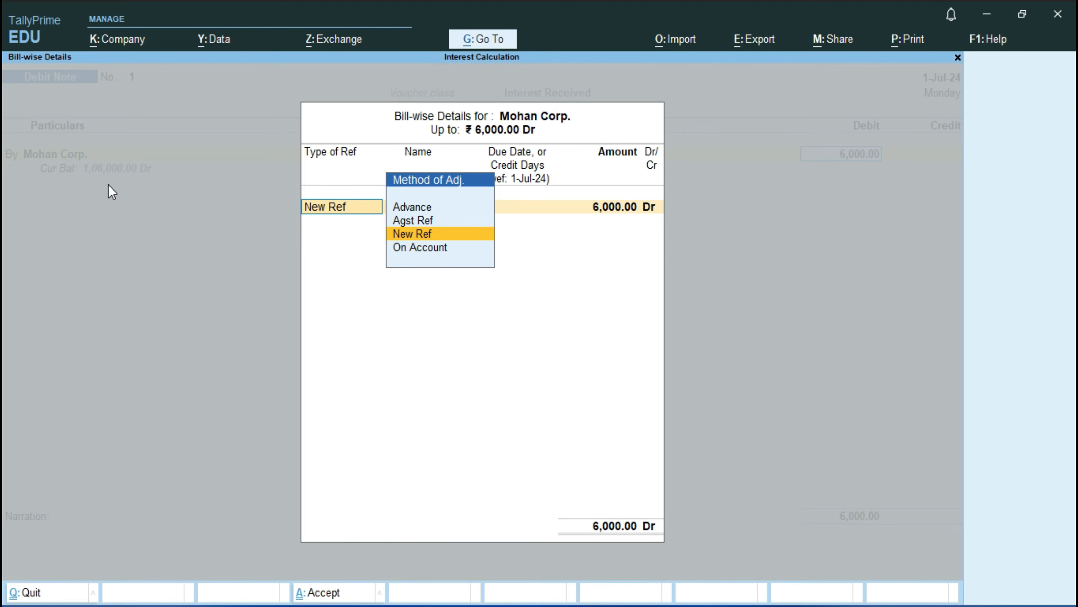
{"action": "key", "text": "Up"}
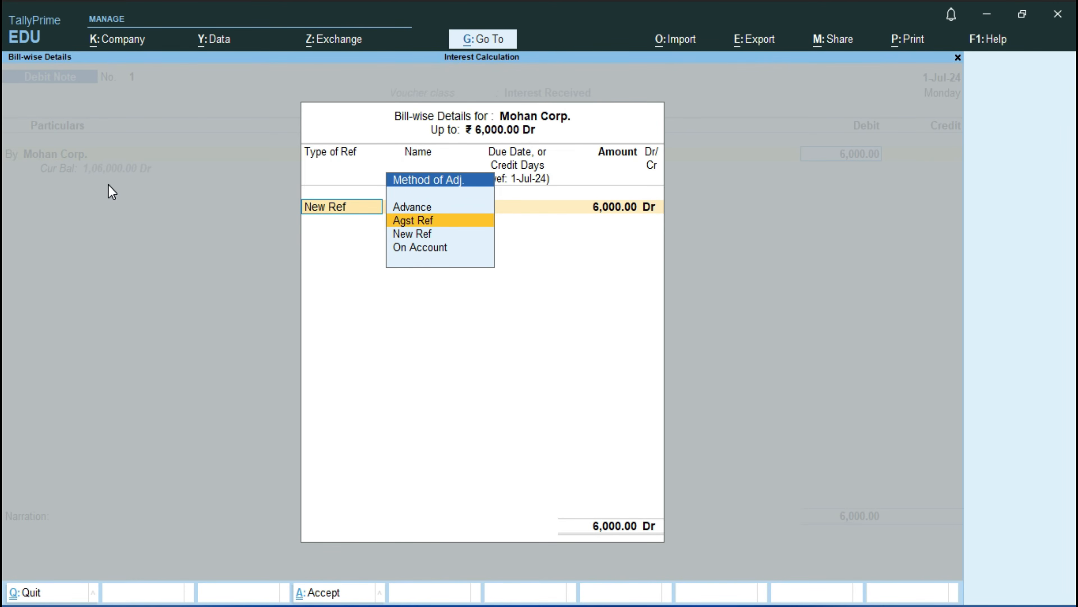
{"action": "key", "text": "Return"}
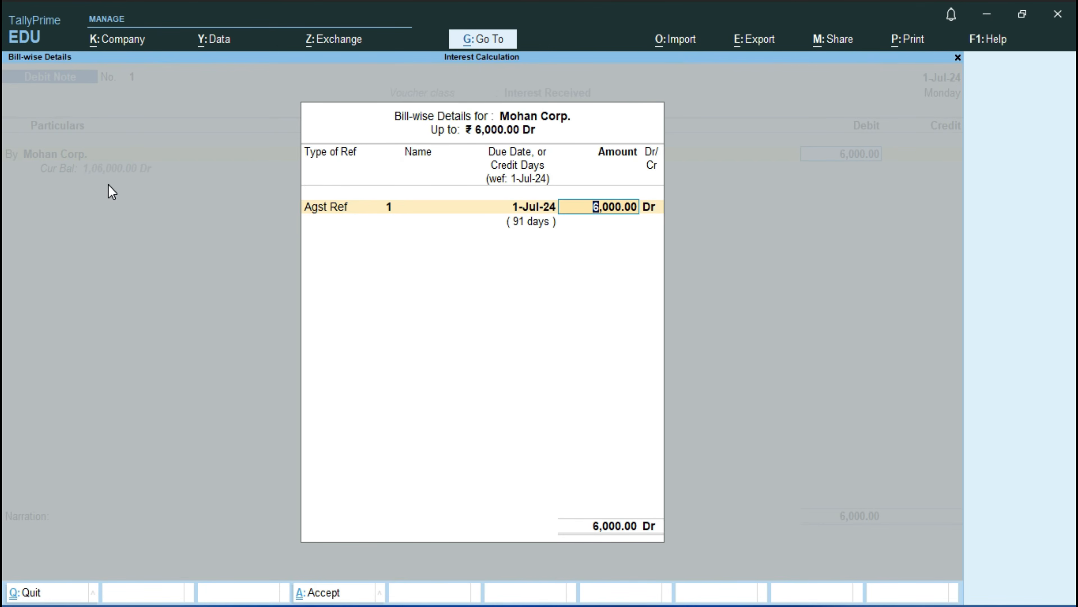
{"action": "key", "text": "Return"}
{"action": "key", "text": "Return"}
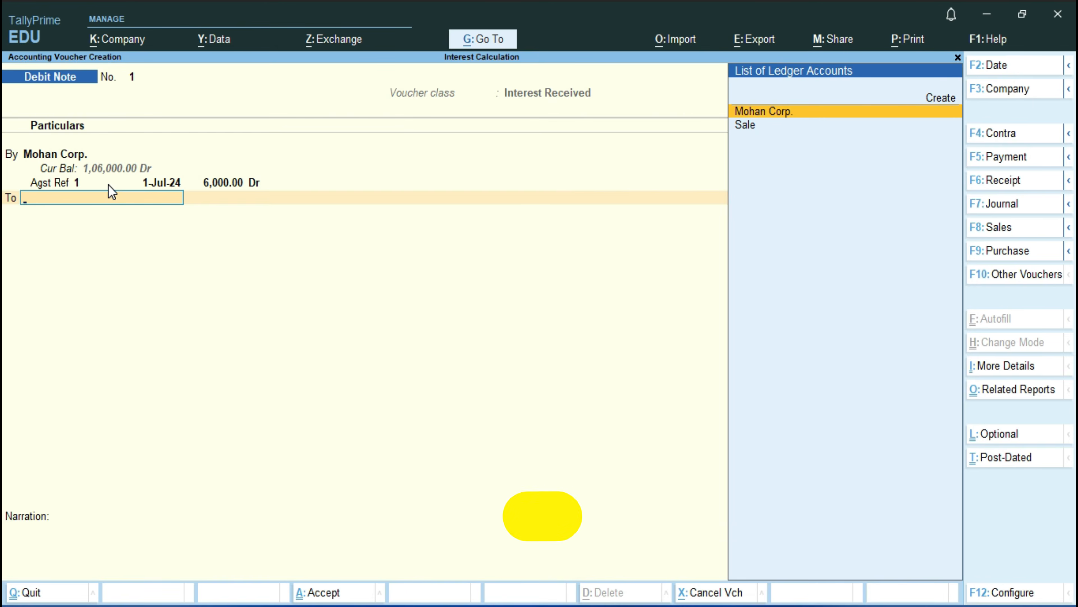
Step: Create the ledger Interest Income under Indirect Incomes from within the voucher and use it as the credit ledger
{"action": "key", "text": "alt+c"}
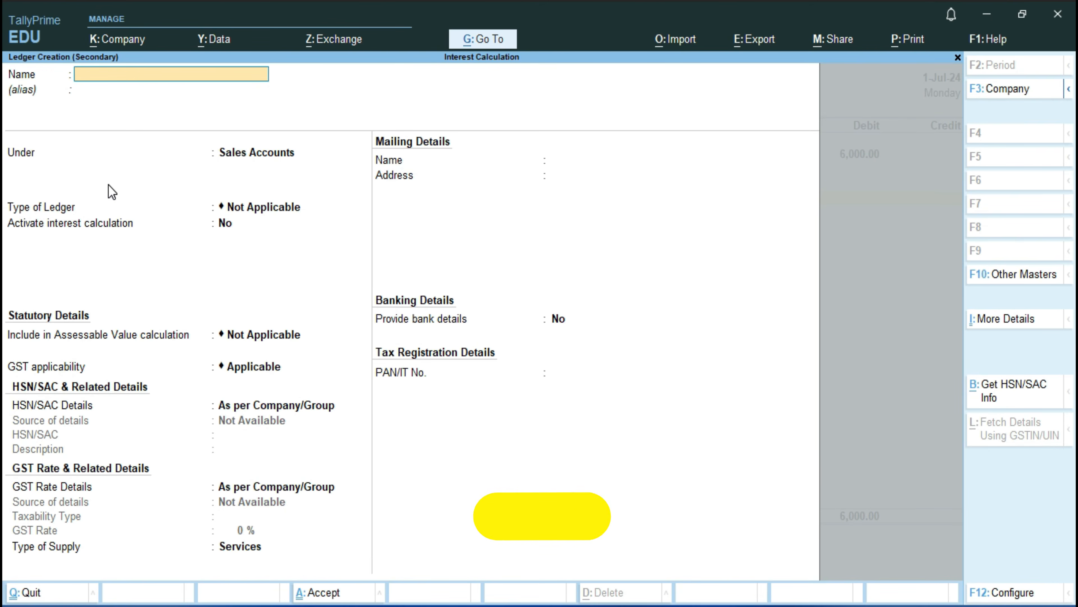
{"action": "type", "text": "Interest Income"}
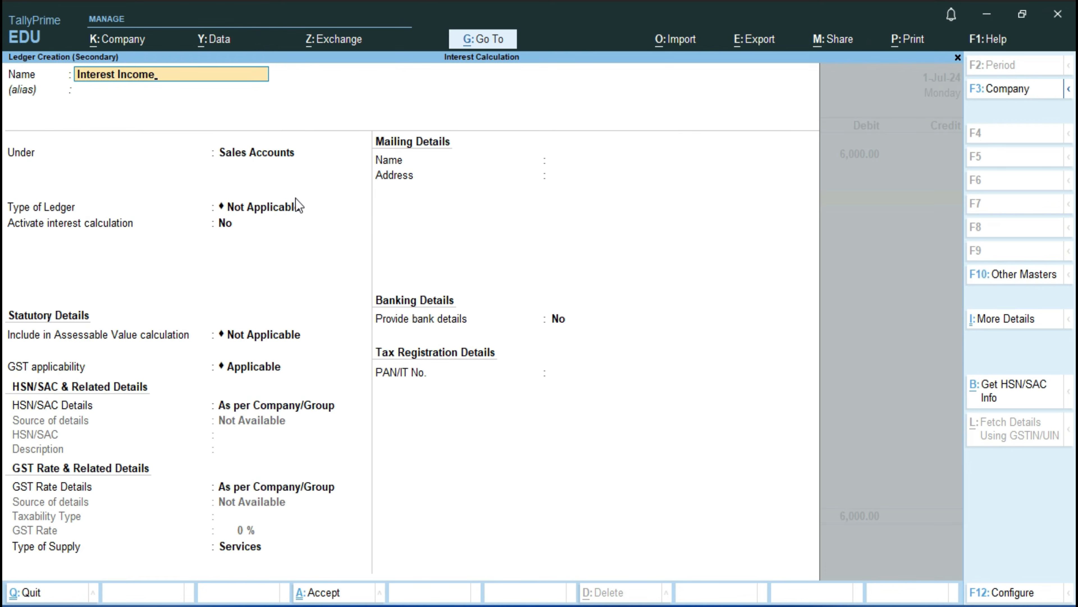
{"action": "key", "text": "Return"}
{"action": "key", "text": "Return"}
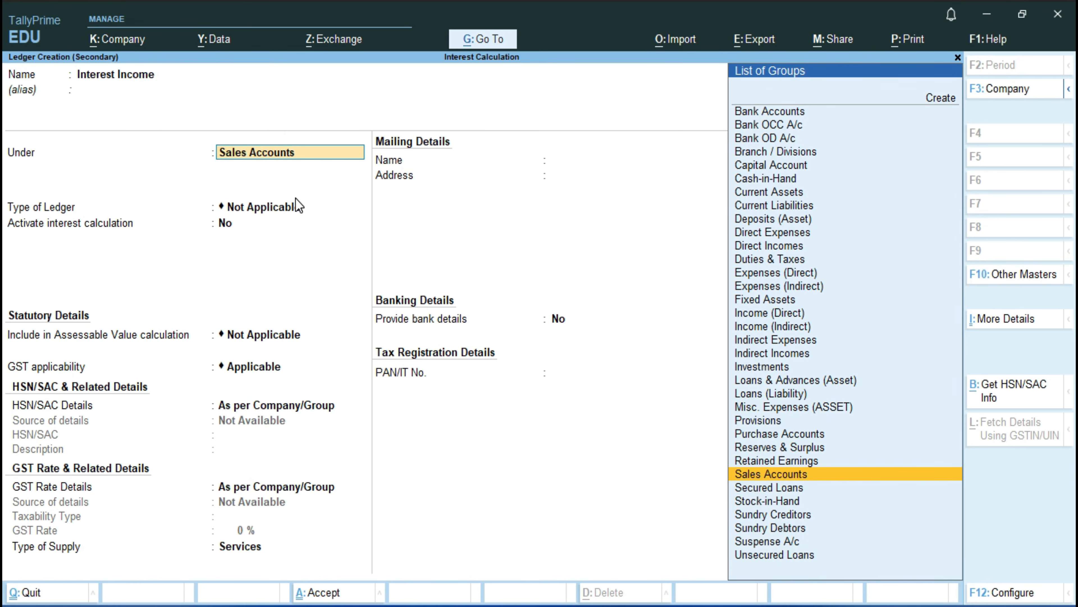
{"action": "type", "text": "I"}
{"action": "key", "text": "Down"}
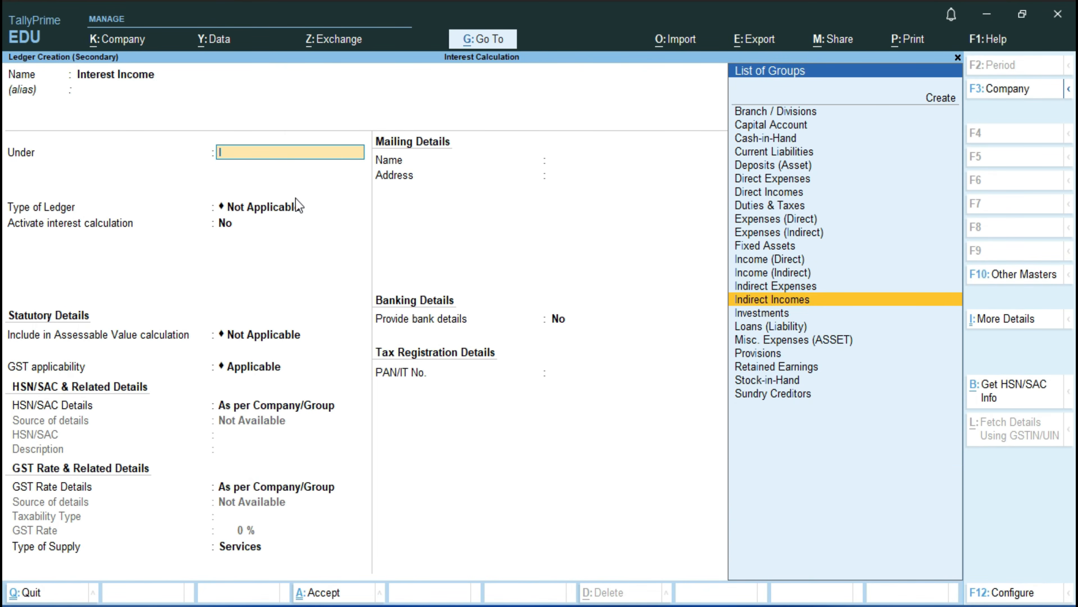
{"action": "left_click", "coordinate": [296, 206]}
{"action": "key", "text": "ctrl+a"}
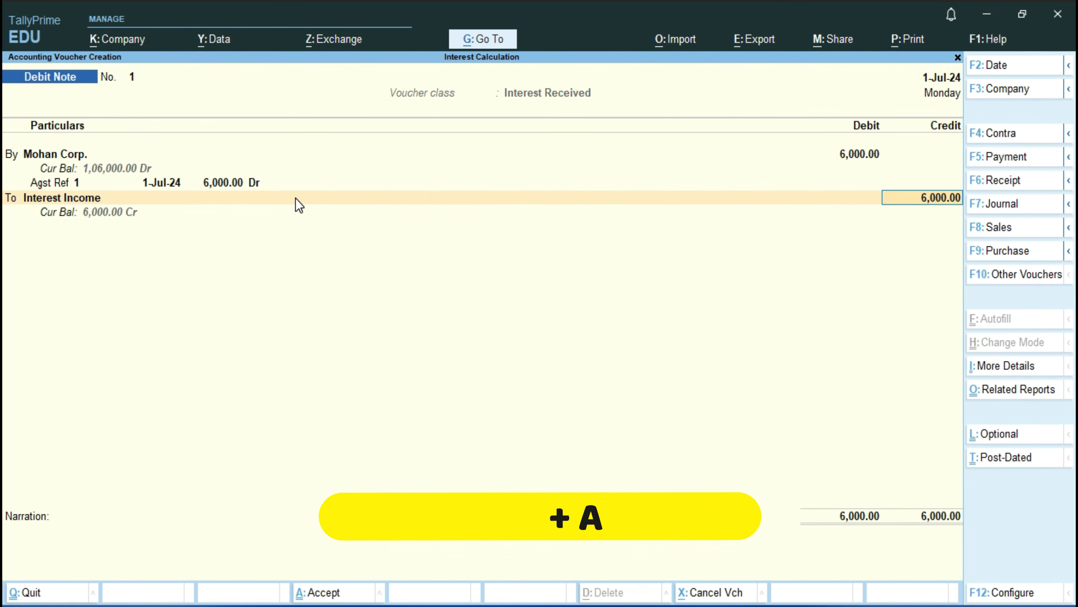
Step: Keep the 6,000.00 credit to Interest Income, leave the narration blank, and save the Debit Note
{"action": "key", "text": "Return"}
{"action": "key", "text": "Return"}
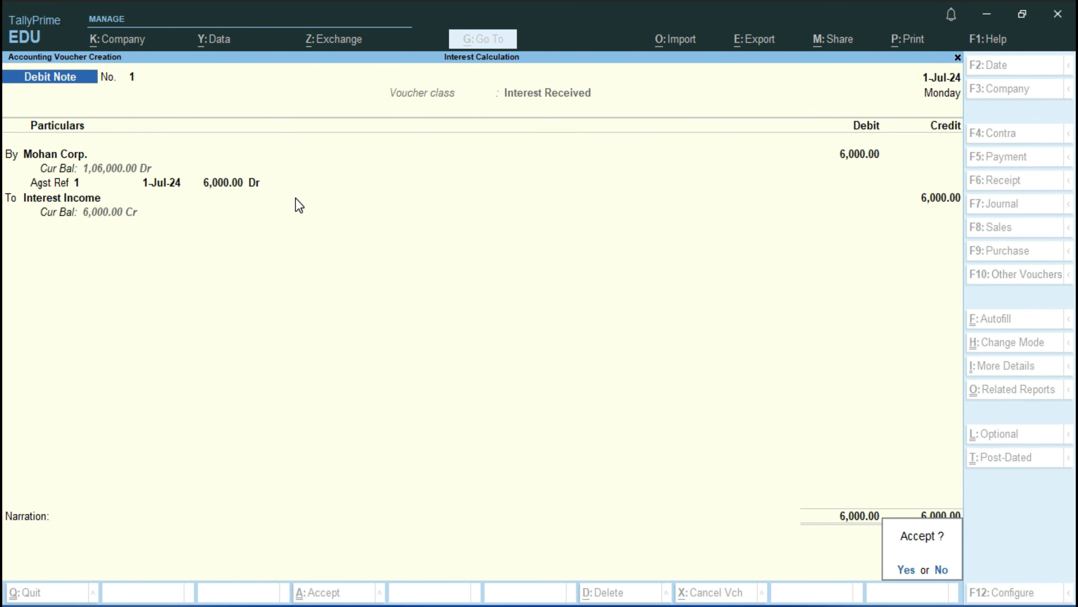
{"action": "key", "text": "Return"}
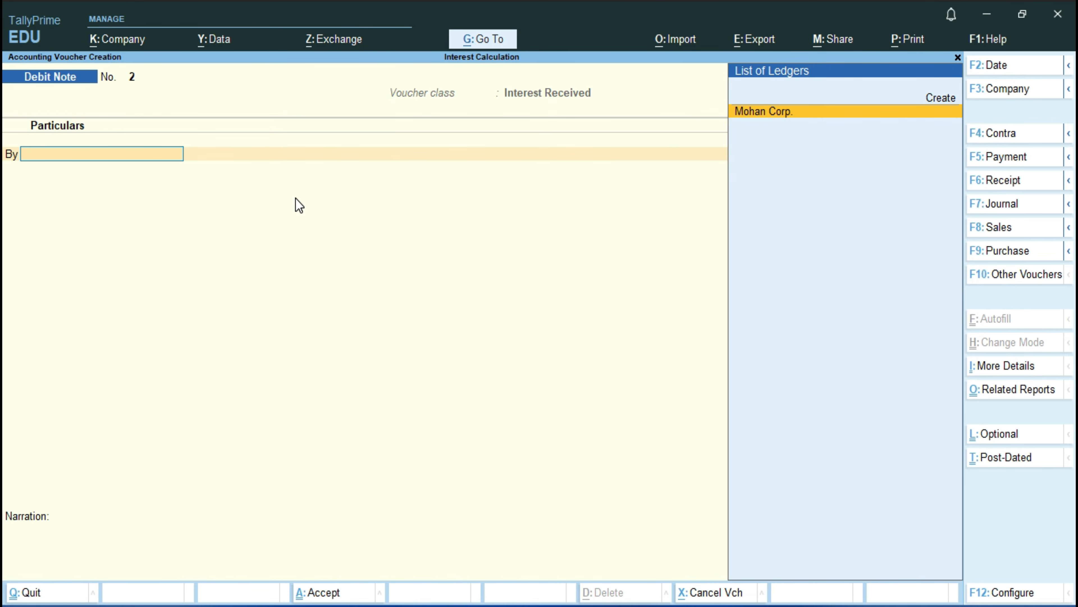
Step: Start a Receipt voucher and credit Mohan Corp. with 1,06,000.00
{"action": "key", "text": "F6"}
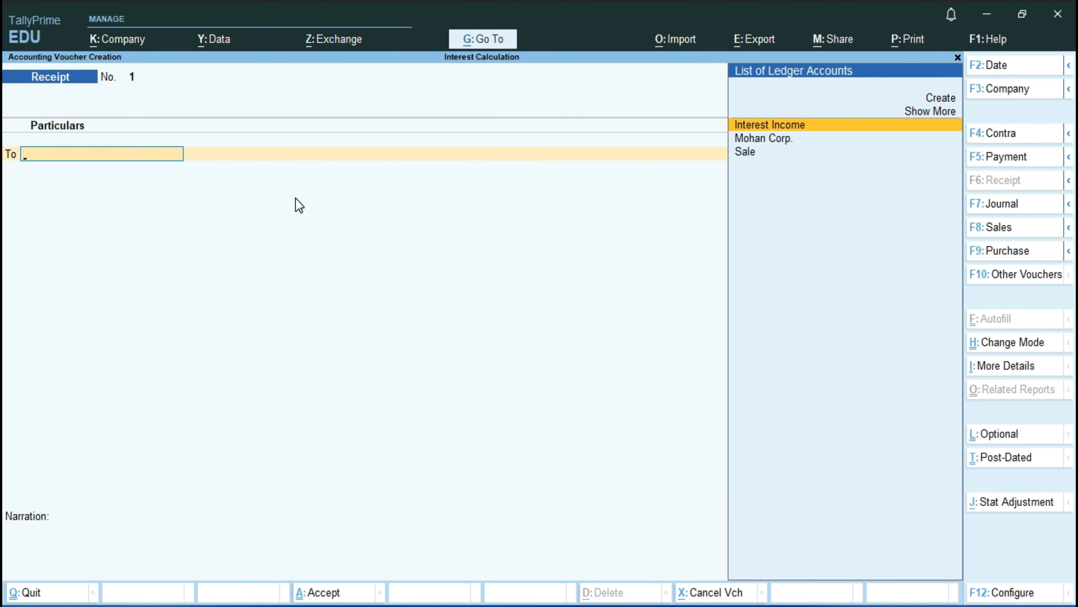
{"action": "key", "text": "Down"}
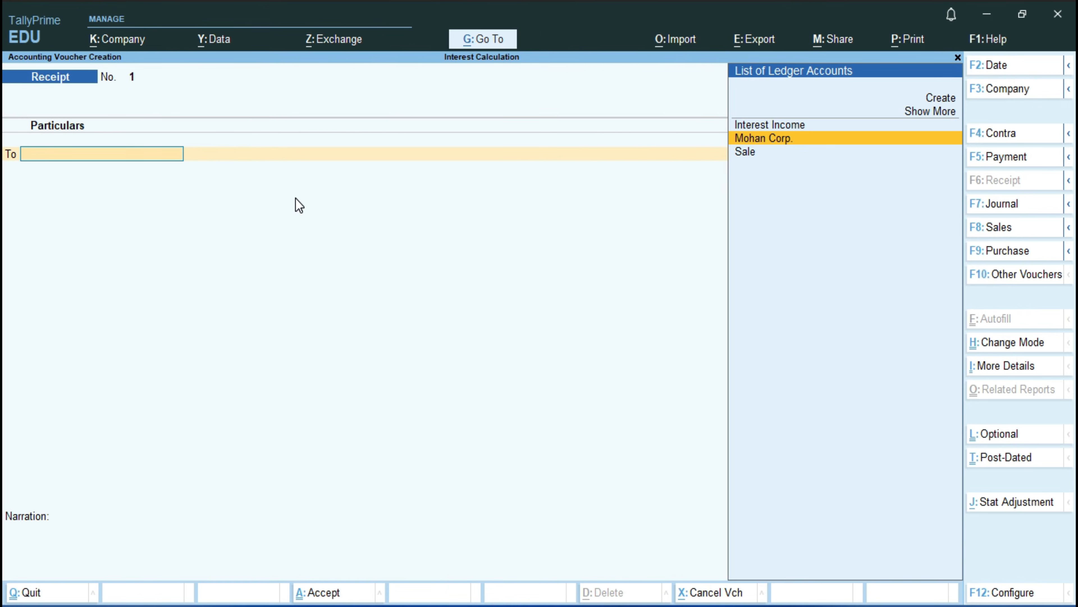
{"action": "key", "text": "Return"}
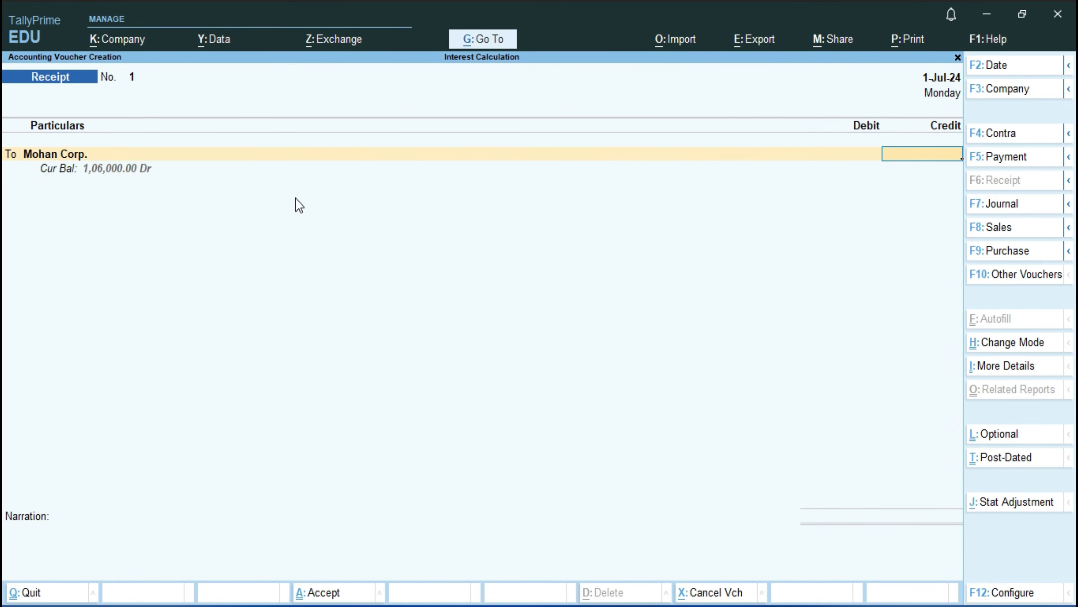
{"action": "type", "text": "106000"}
{"action": "key", "text": "Return"}
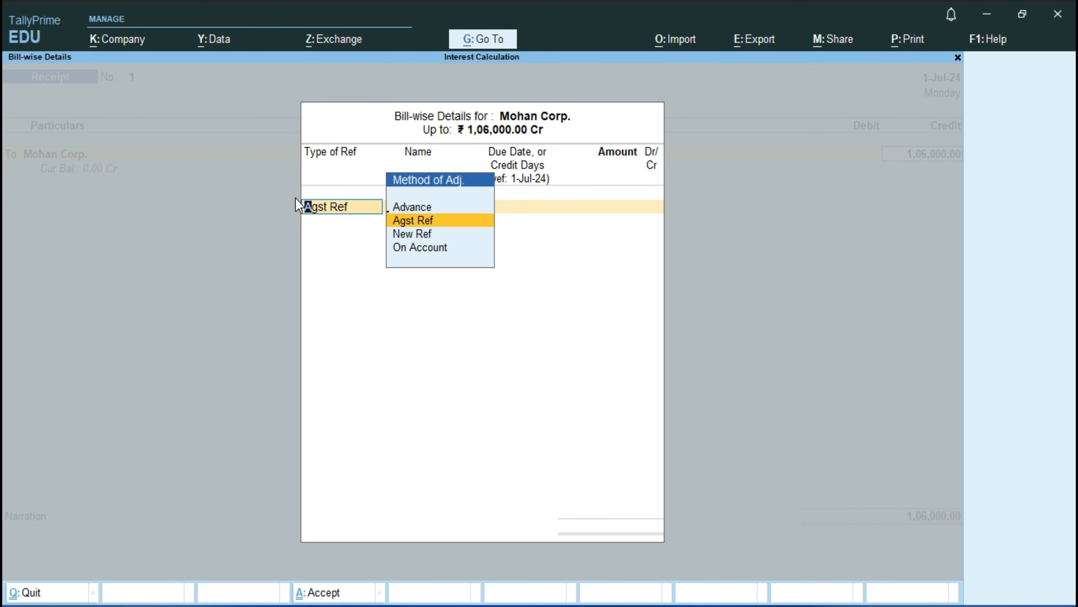
Step: Allocate Mohan Corp.'s 1,06,000.00 credit as Agst Ref to bill 1 in the bill-wise details
{"action": "key", "text": "Return"}
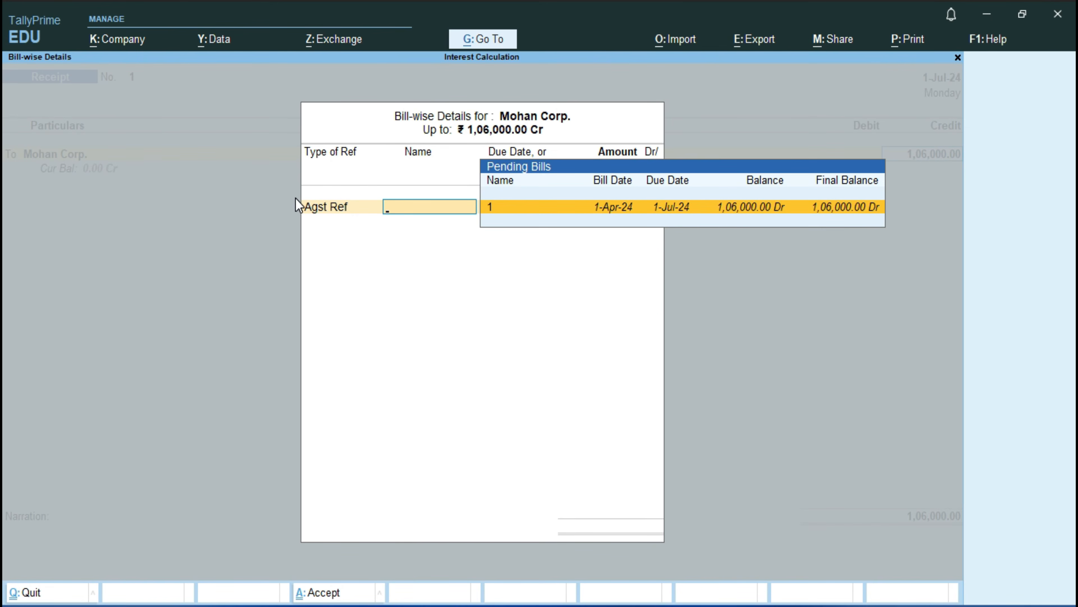
{"action": "key", "text": "Return"}
{"action": "key", "text": "Return"}
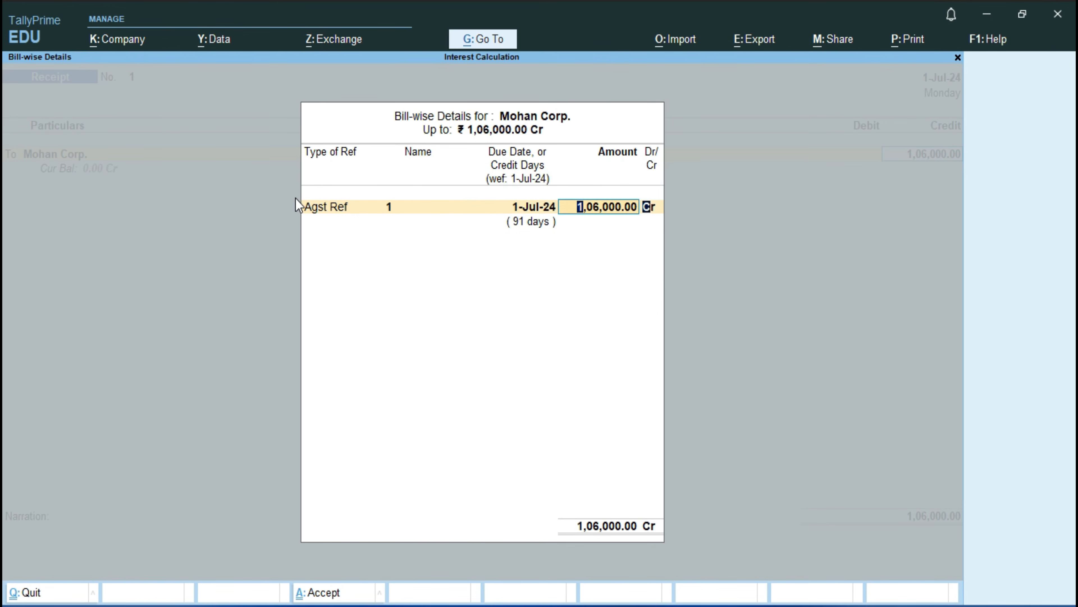
{"action": "key", "text": "Return"}
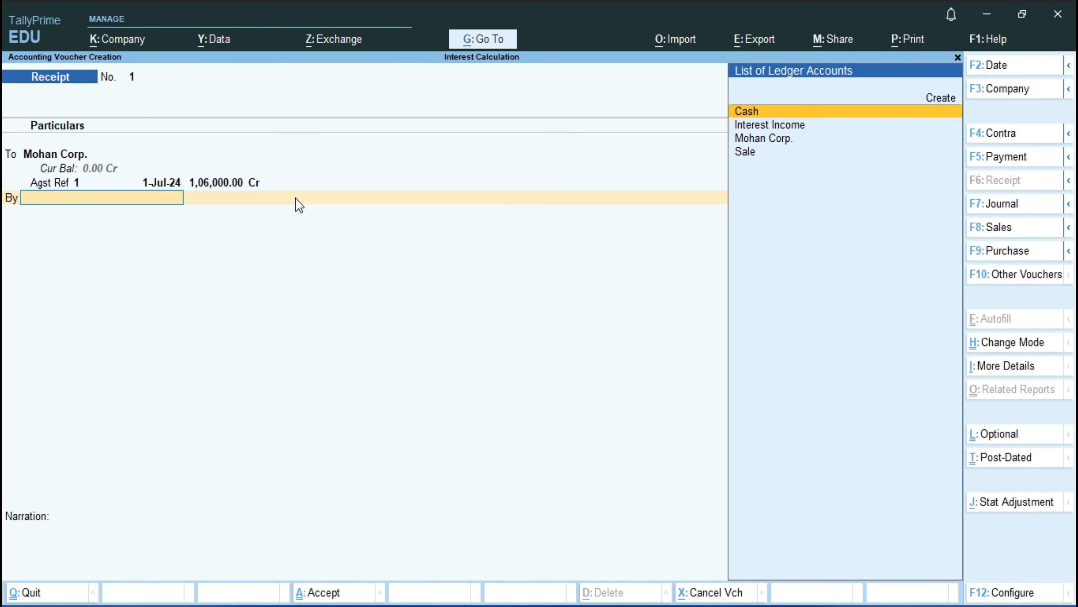
Step: Debit Cash with 1,06,000.00, leave the narration blank, and save the Receipt voucher
{"action": "key", "text": "Return"}
{"action": "key", "text": "Return"}
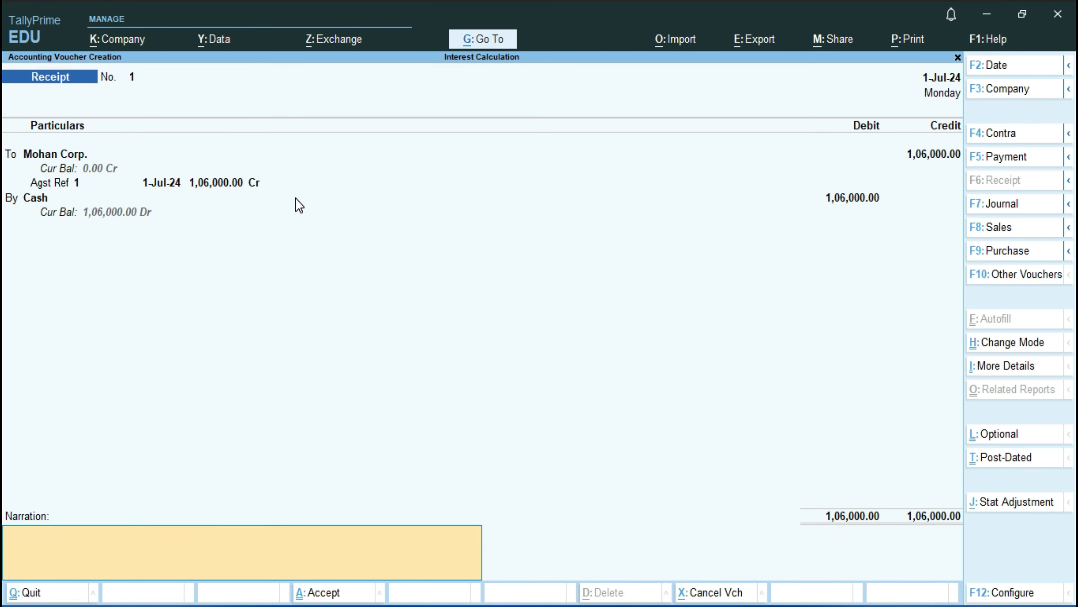
{"action": "key", "text": "Return"}
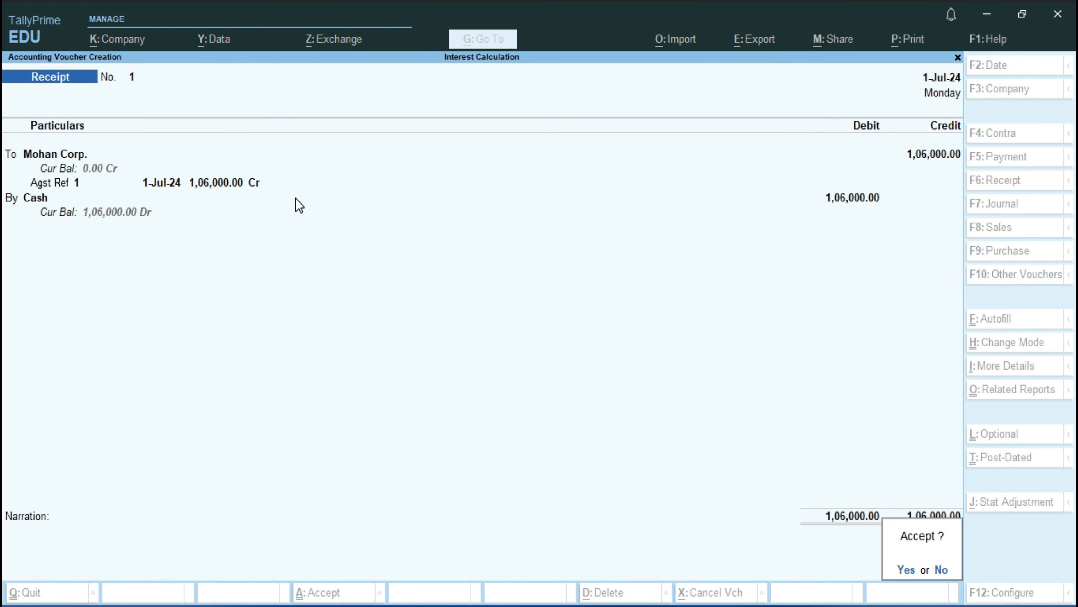
{"action": "key", "text": "Return"}
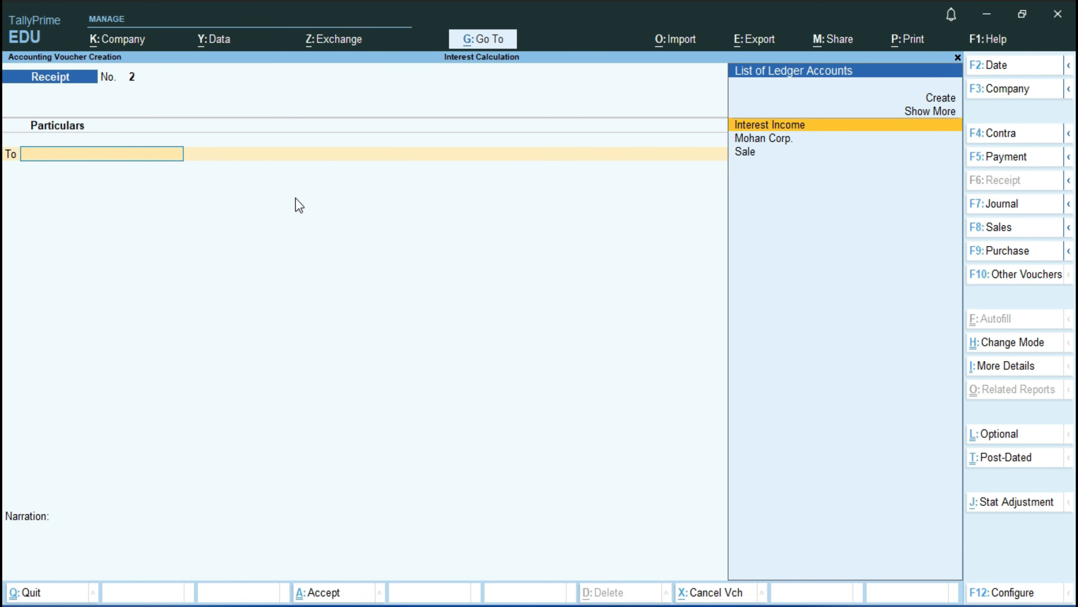
Step: Start a Purchase voucher without supplier invoice details and begin a party ledger with the supplier's name under Sundry Creditors, keeping the bill-by-bill defaults
{"action": "left_click", "coordinate": [1007, 251]}
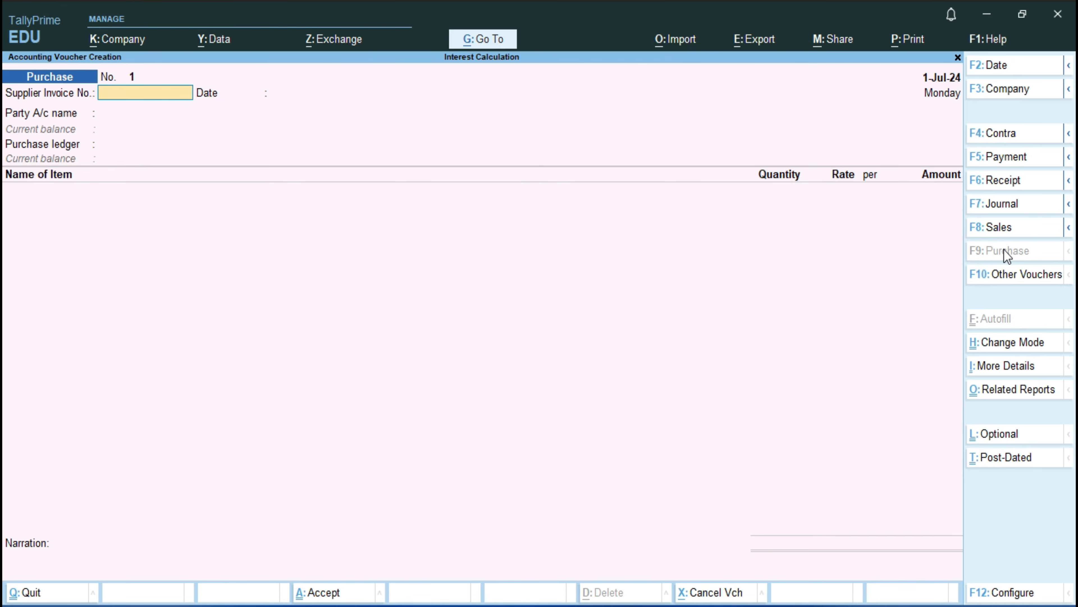
{"action": "key", "text": "Return"}
{"action": "key", "text": "Return"}
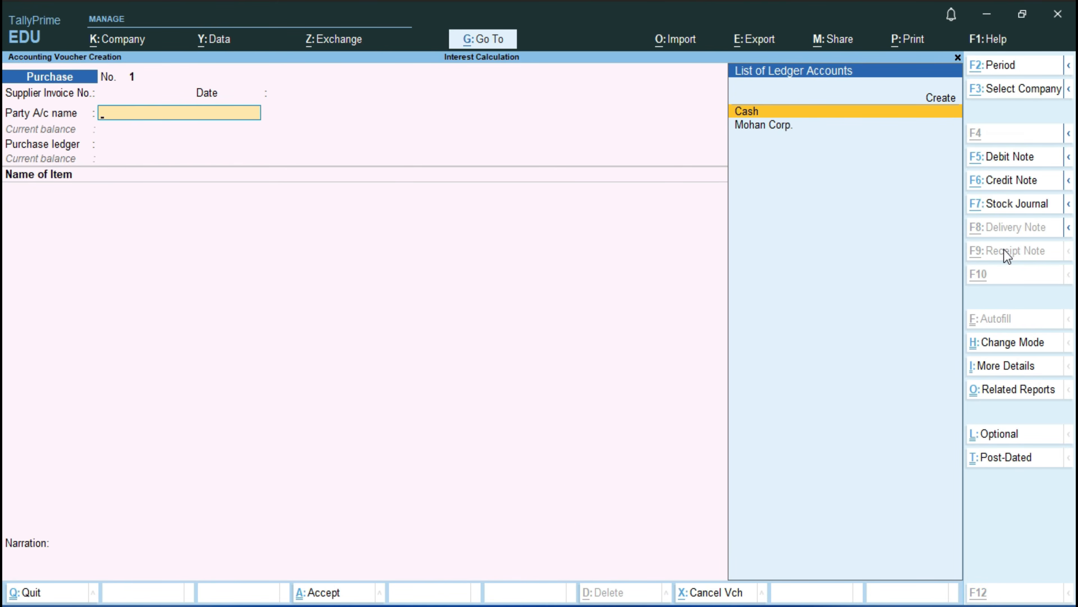
{"action": "key", "text": "alt+c"}
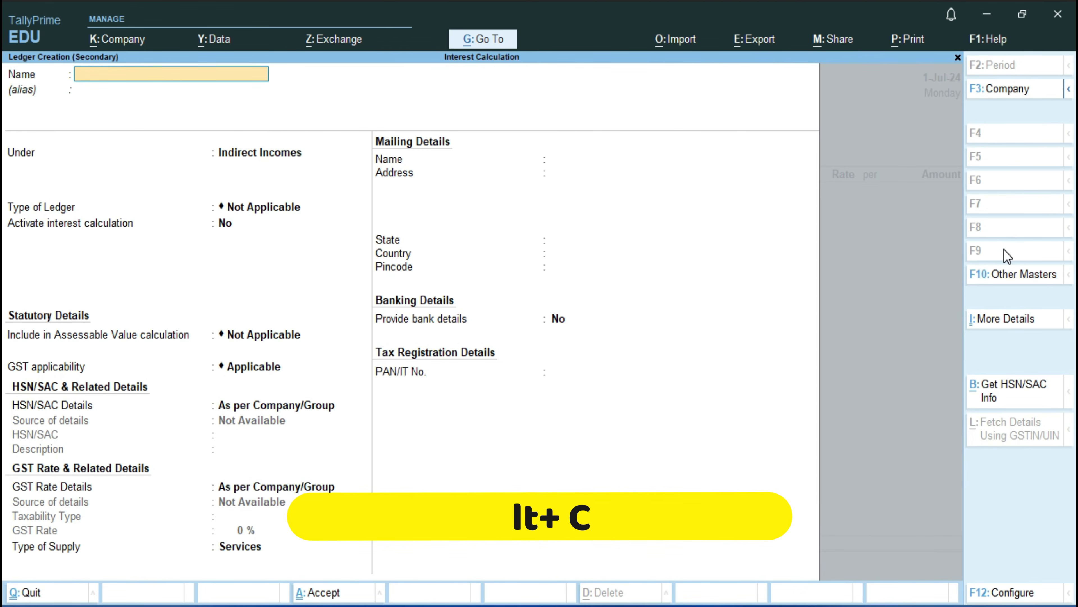
{"action": "type", "text": "Aman"}
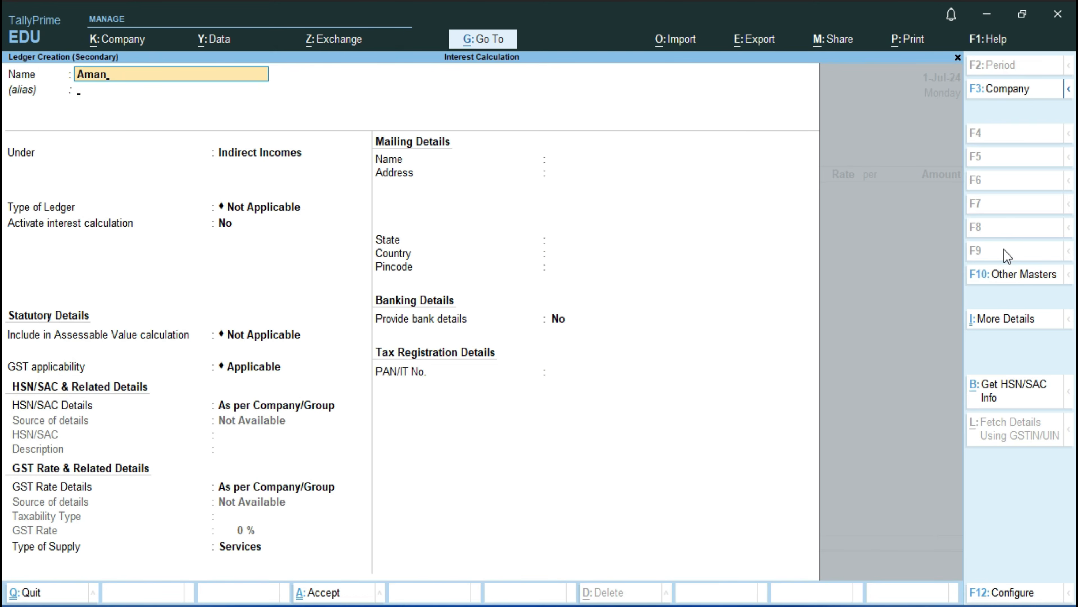
{"action": "key", "text": "Return"}
{"action": "type", "text": "S"}
{"action": "key", "text": "Down"}
{"action": "key", "text": "Down"}
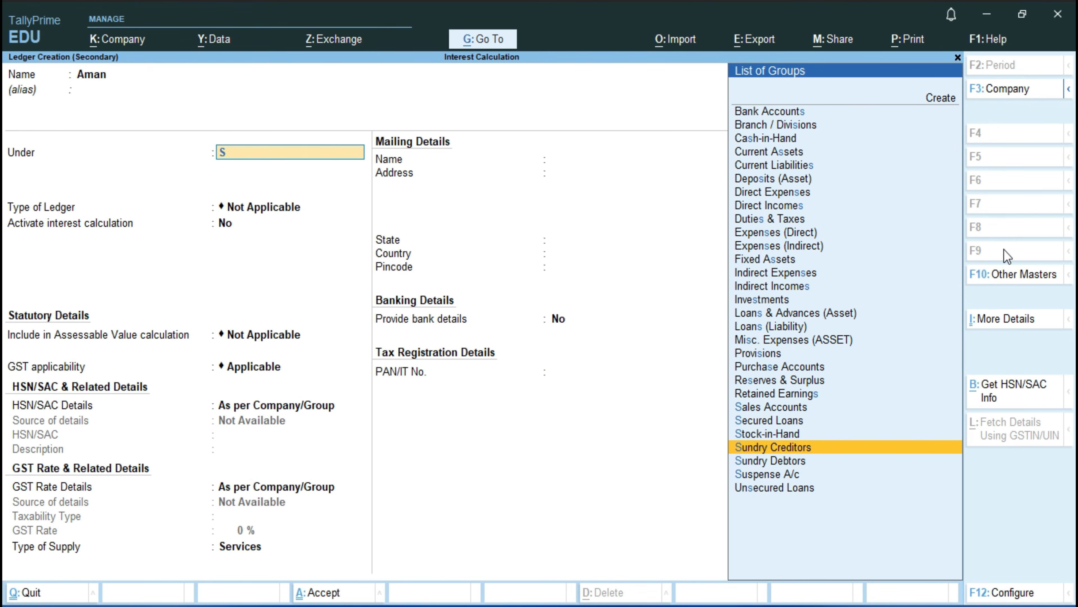
{"action": "key", "text": "Return"}
{"action": "key", "text": "Return"}
{"action": "key", "text": "Return"}
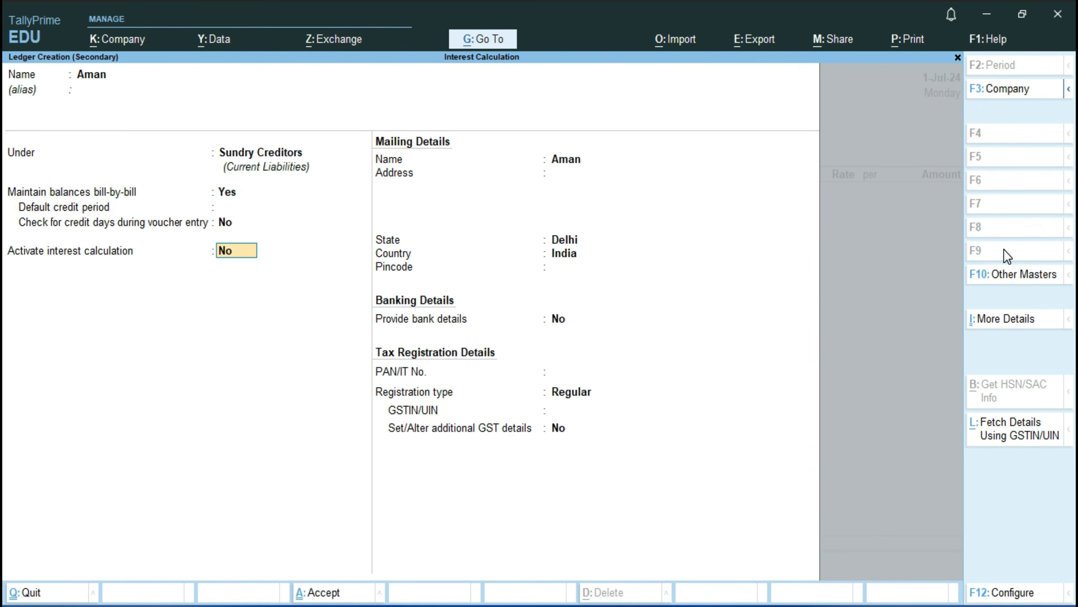
Step: Activate interest calculation for the supplier, set transaction-by-transaction calculation and parameter override to Yes, and keep both transaction-date options at No
{"action": "type", "text": "y"}
{"action": "key", "text": "Return"}
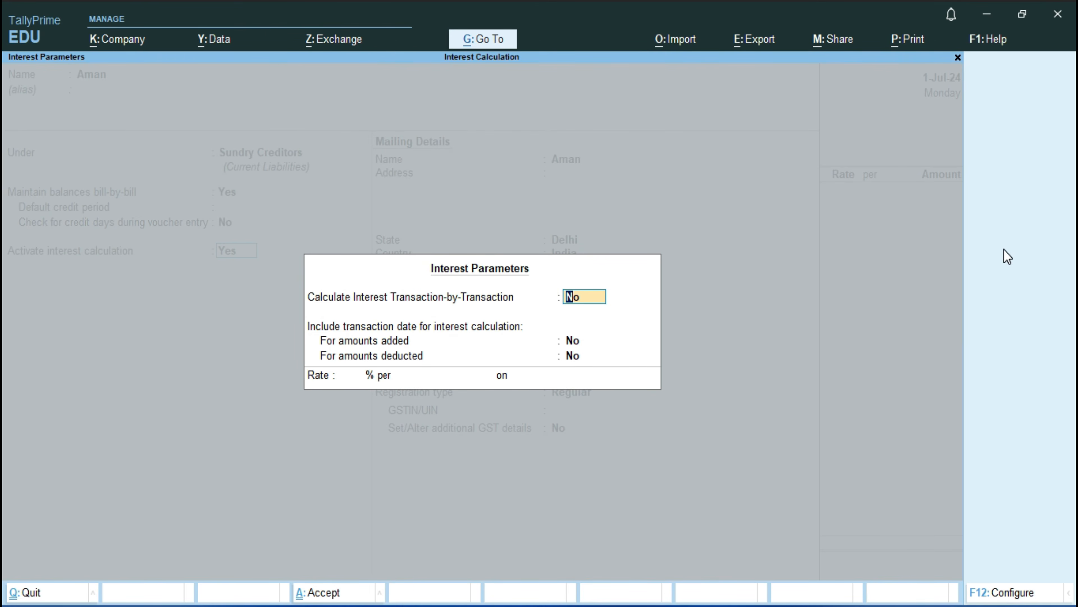
{"action": "type", "text": "y"}
{"action": "key", "text": "Return"}
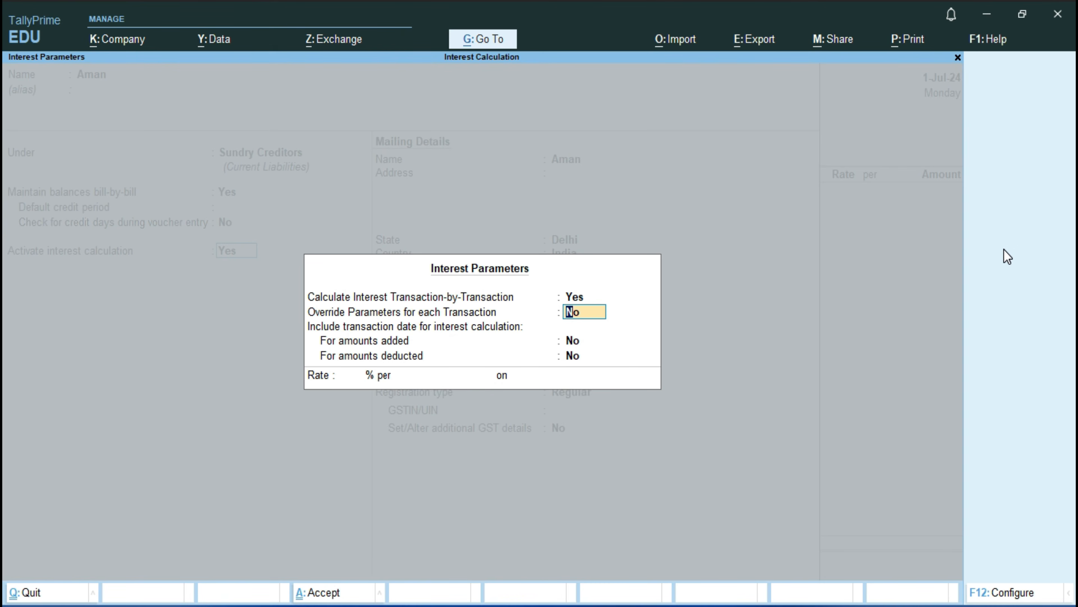
{"action": "type", "text": "y"}
{"action": "key", "text": "Return"}
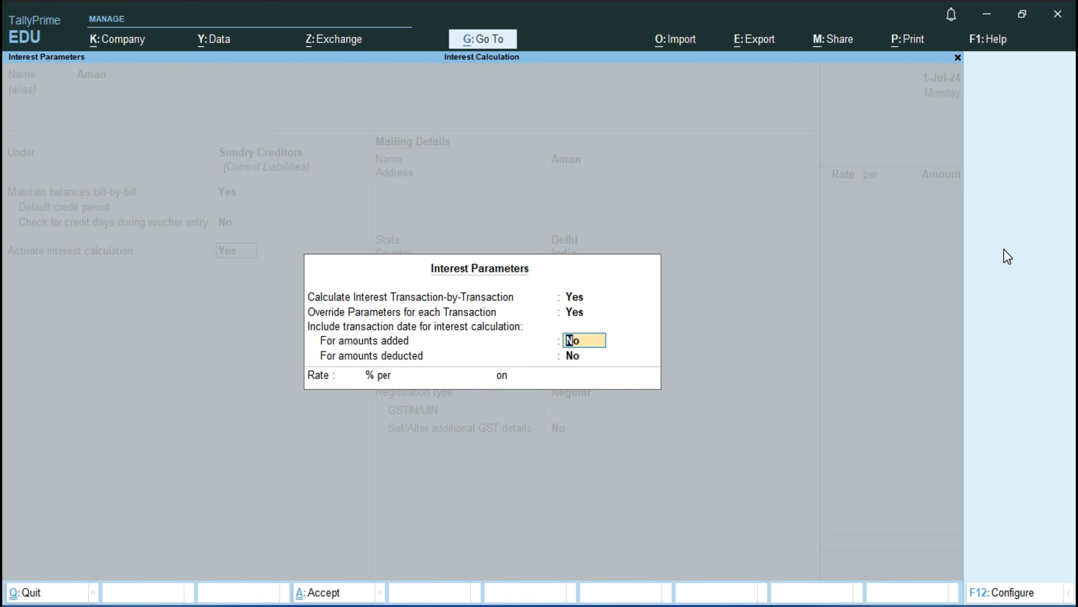
{"action": "key", "text": "Return"}
{"action": "key", "text": "Return"}
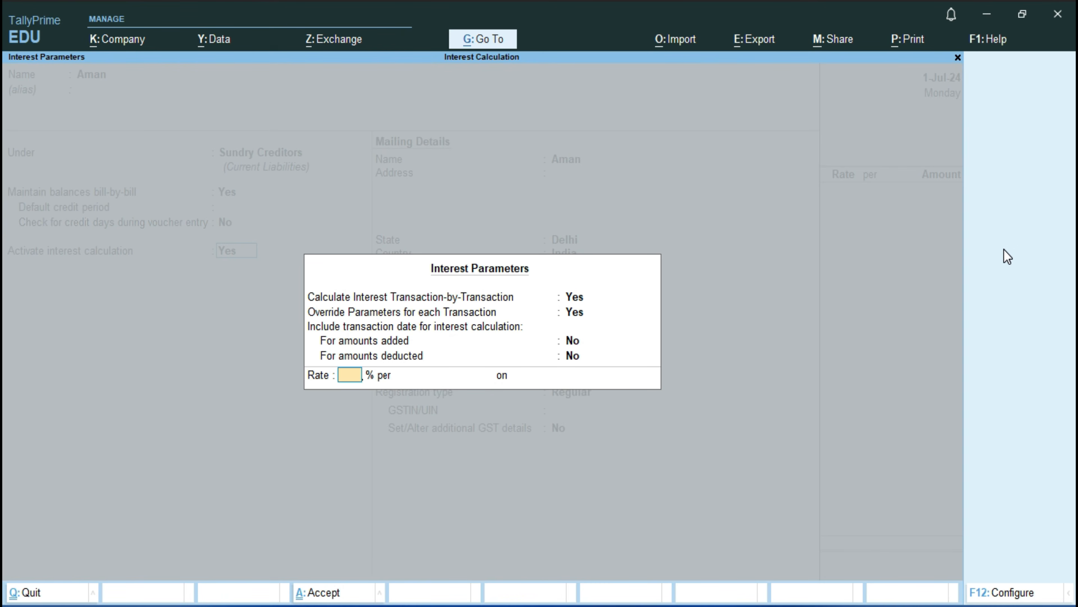
Step: Set the supplier's interest rate to 2% per Calendar Month on Credit Balances Only and save the ledger
{"action": "type", "text": "2"}
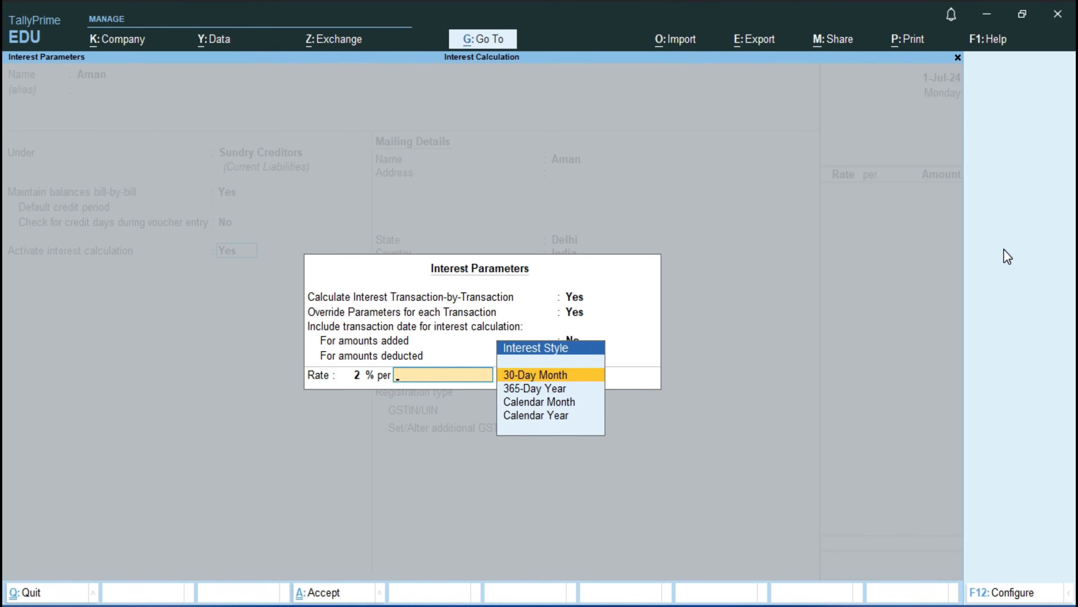
{"action": "key", "text": "Down"}
{"action": "key", "text": "Down"}
{"action": "key", "text": "Return"}
{"action": "key", "text": "Down"}
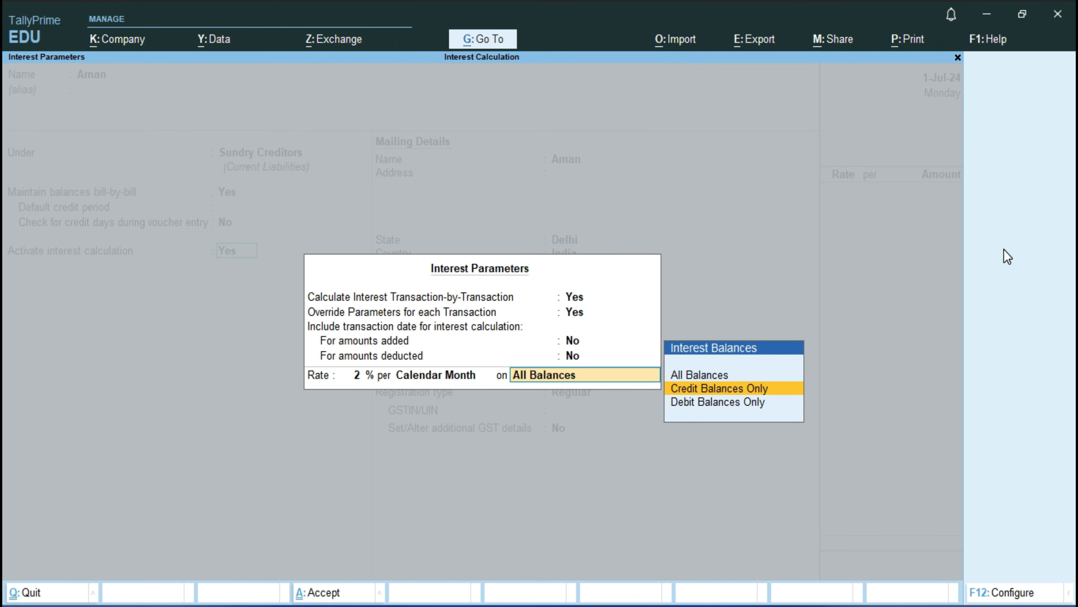
{"action": "key", "text": "Return"}
{"action": "key", "text": "Return"}
{"action": "key", "text": "Return"}
{"action": "key", "text": "Return"}
{"action": "key", "text": "Return"}
{"action": "key", "text": "Return"}
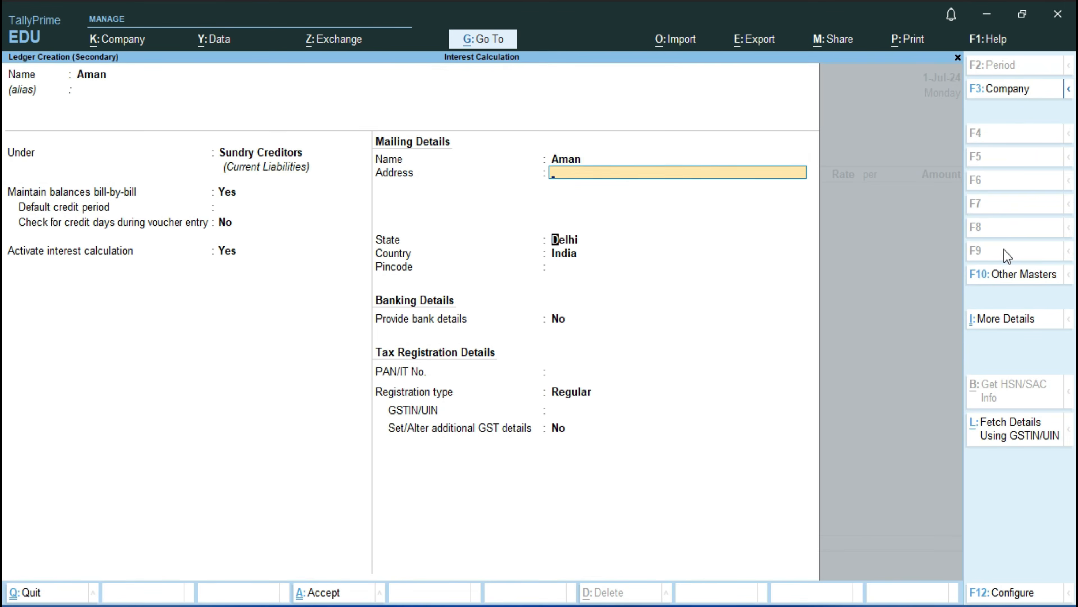
{"action": "key", "text": "ctrl+a"}
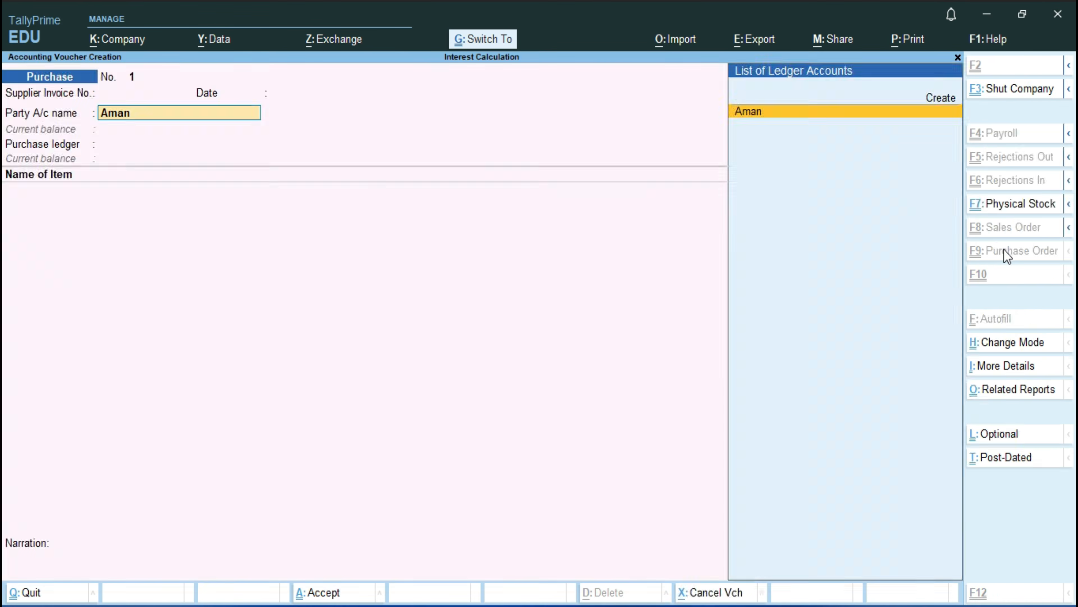
Step: Use the new supplier as the purchase's party account and accept its supplementary details unchanged
{"action": "key", "text": "Return"}
{"action": "key", "text": "ctrl+a"}
{"action": "key", "text": "ctrl+a"}
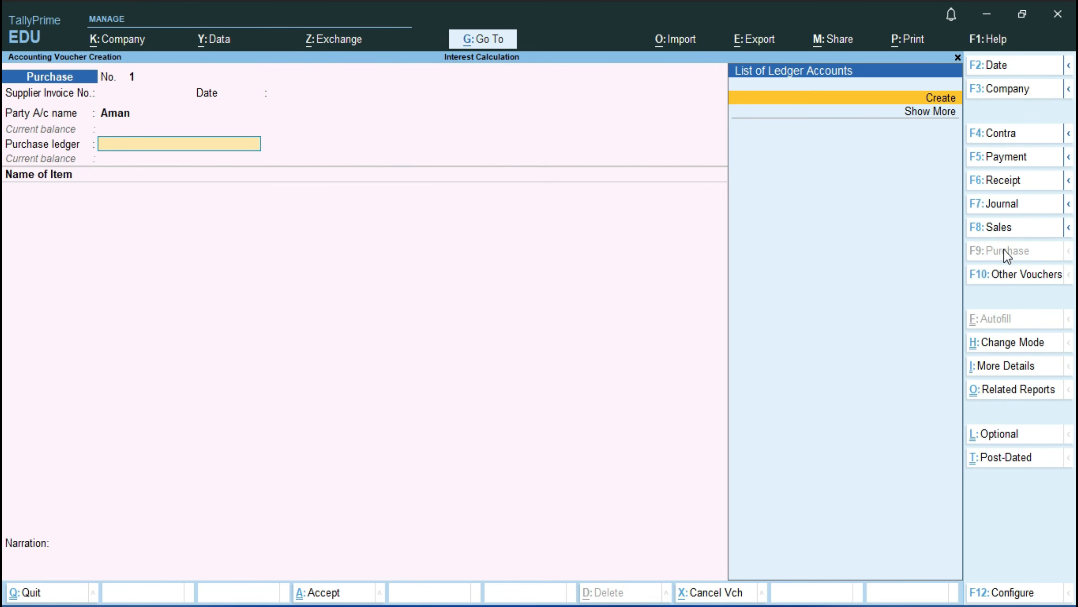
Step: Create the ledger Purcahse under Purchase Accounts from within the voucher and use it as the purchase ledger
{"action": "key", "text": "Return"}
{"action": "type", "text": "Purcahse"}
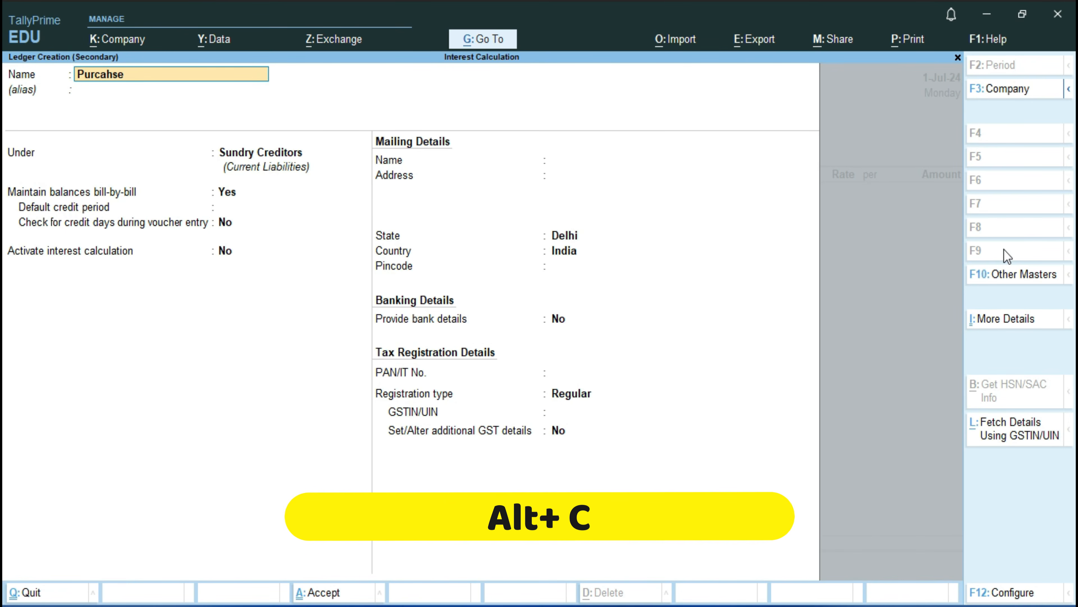
{"action": "key", "text": "Return"}
{"action": "type", "text": "Pu"}
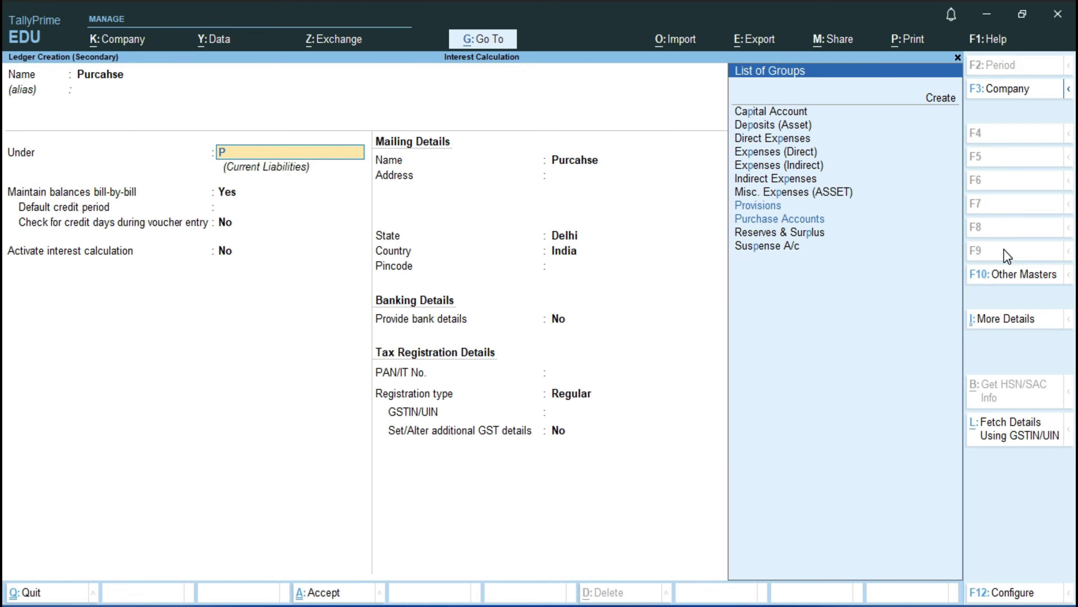
{"action": "key", "text": "Return"}
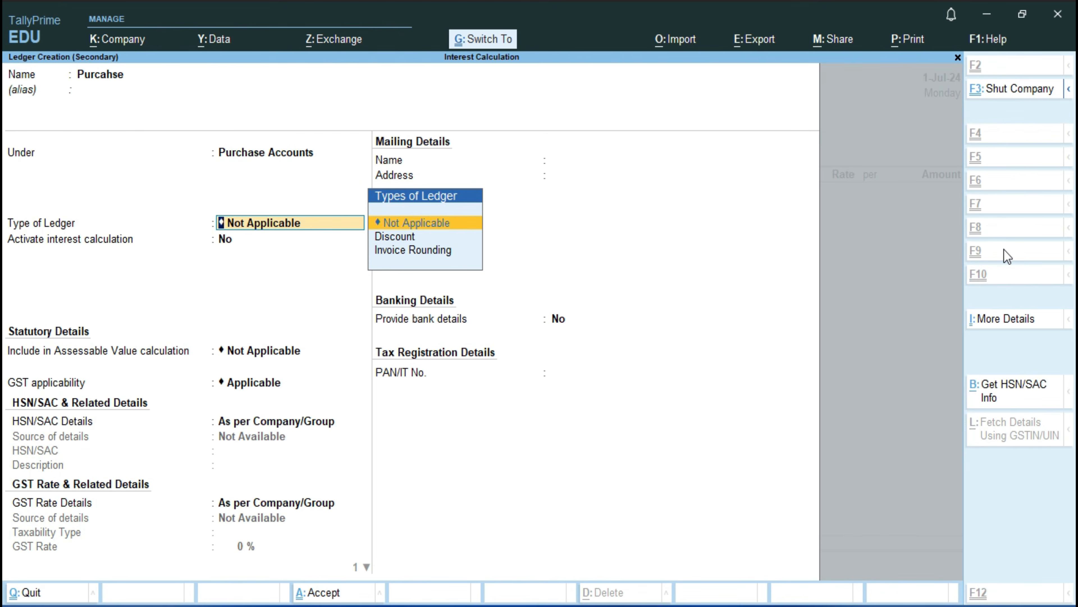
{"action": "key", "text": "ctrl+a"}
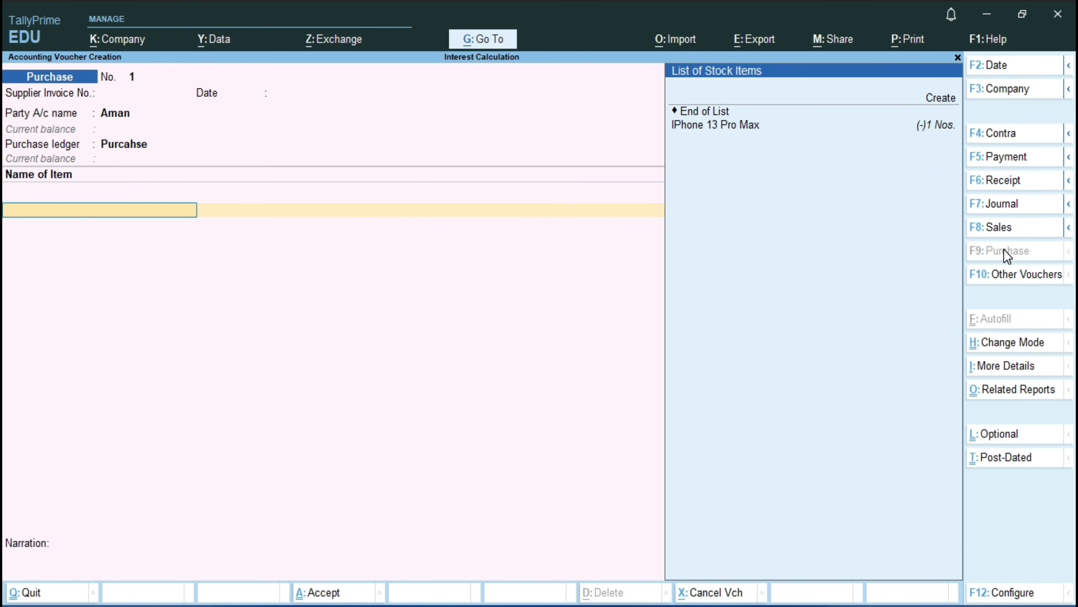
Step: Add 2 Nos. of IPhone 13 Pro Max at a rate of 1,00,000.00 each to the purchase
{"action": "key", "text": "Down"}
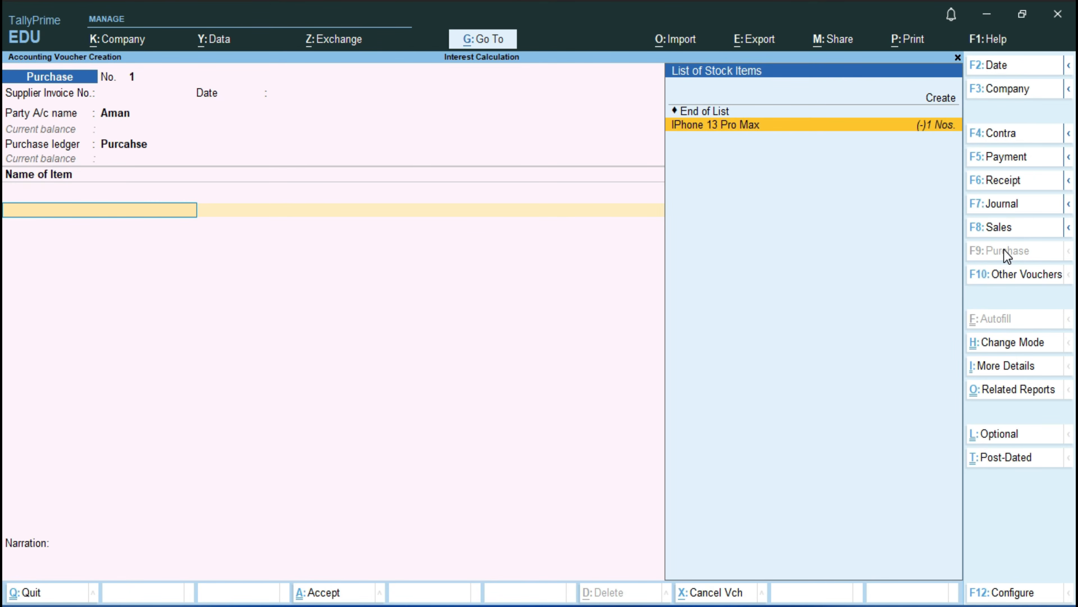
{"action": "key", "text": "Return"}
{"action": "type", "text": "2"}
{"action": "key", "text": "Return"}
{"action": "type", "text": "1,00,00"}
{"action": "type", "text": "0"}
{"action": "key", "text": "Return"}
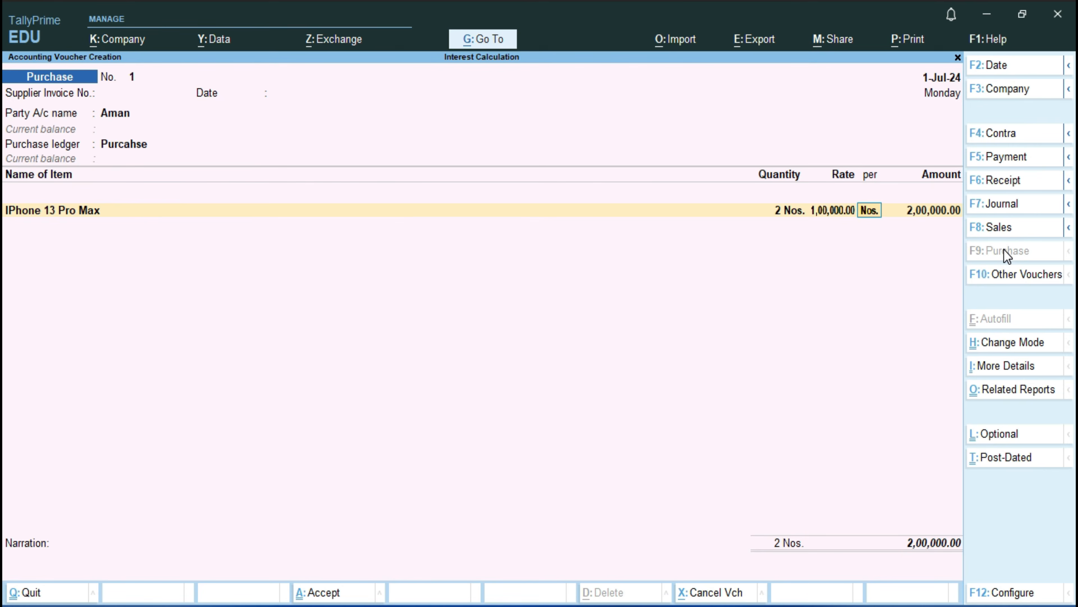
{"action": "key", "text": "Return"}
Step: End the purchase's item entries and set Provide GST/e-Way Bill details to No
{"action": "key", "text": "Return"}
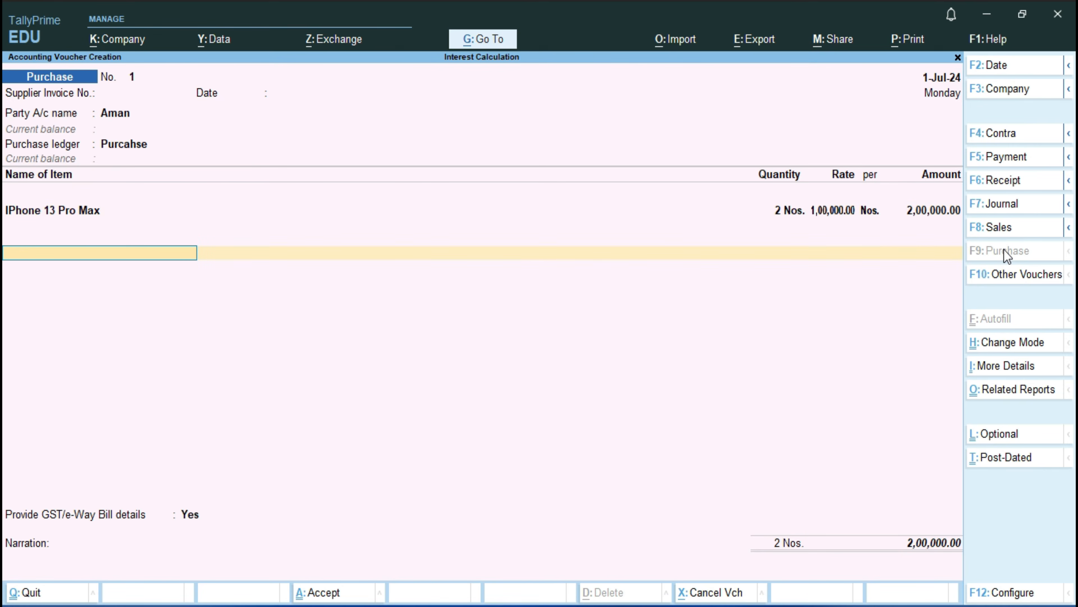
{"action": "key", "text": "Return"}
{"action": "key", "text": "Down"}
Step: Allocate the purchase's 2,00,000.00 Cr to new bill reference 1 for the supplier
{"action": "key", "text": "Return"}
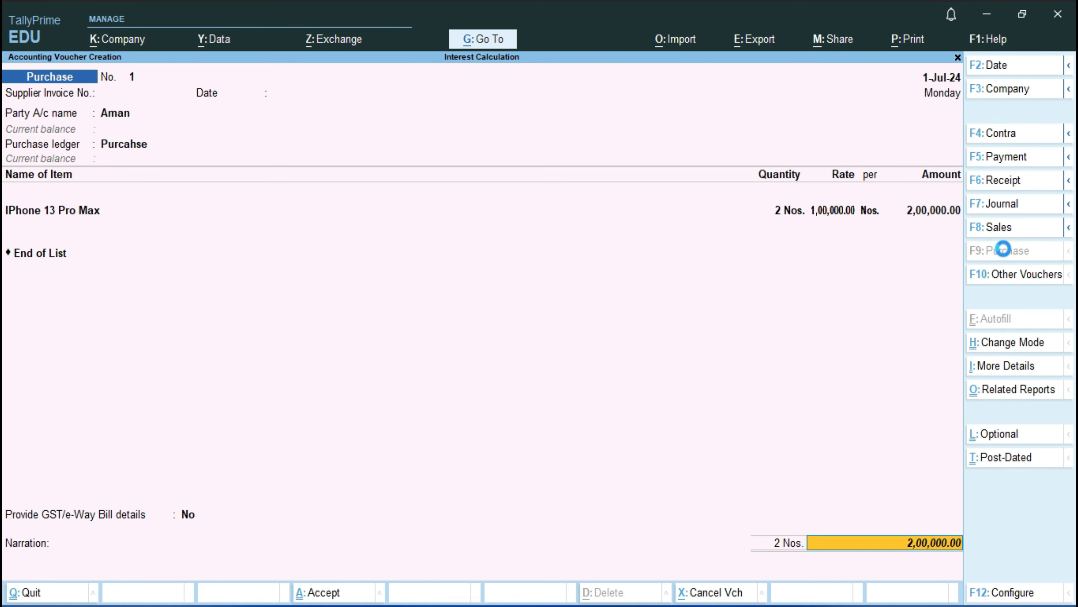
{"action": "key", "text": "Return"}
{"action": "key", "text": "Return"}
{"action": "key", "text": "Return"}
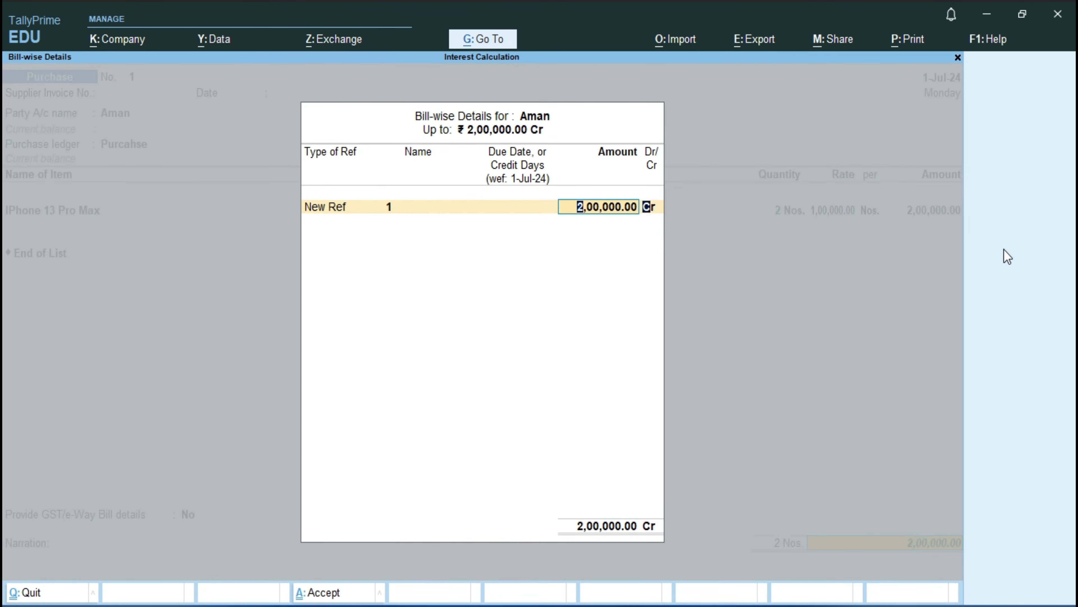
{"action": "key", "text": "Return"}
{"action": "key", "text": "Return"}
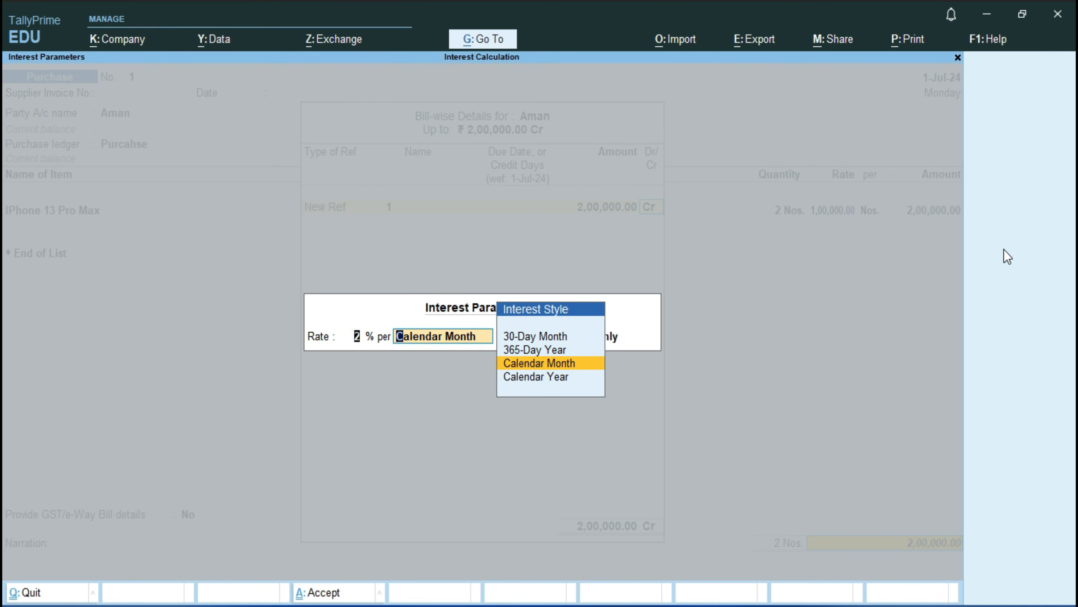
Step: Keep the bill's interest at 2% per Calendar Month on Credit Balances Only and save the purchase voucher
{"action": "key", "text": "BackSpace"}
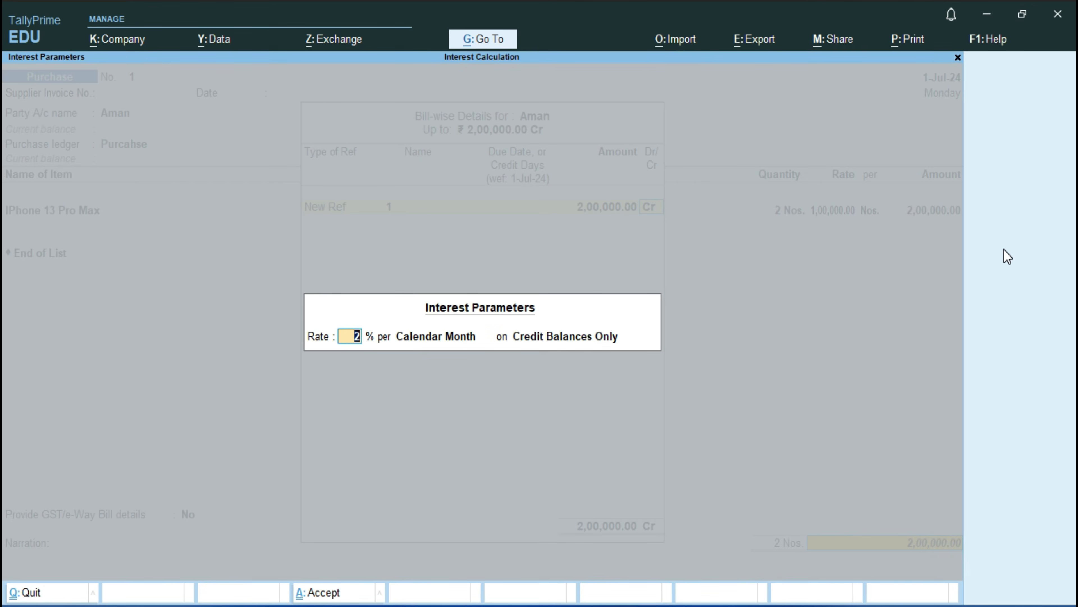
{"action": "key", "text": "Return"}
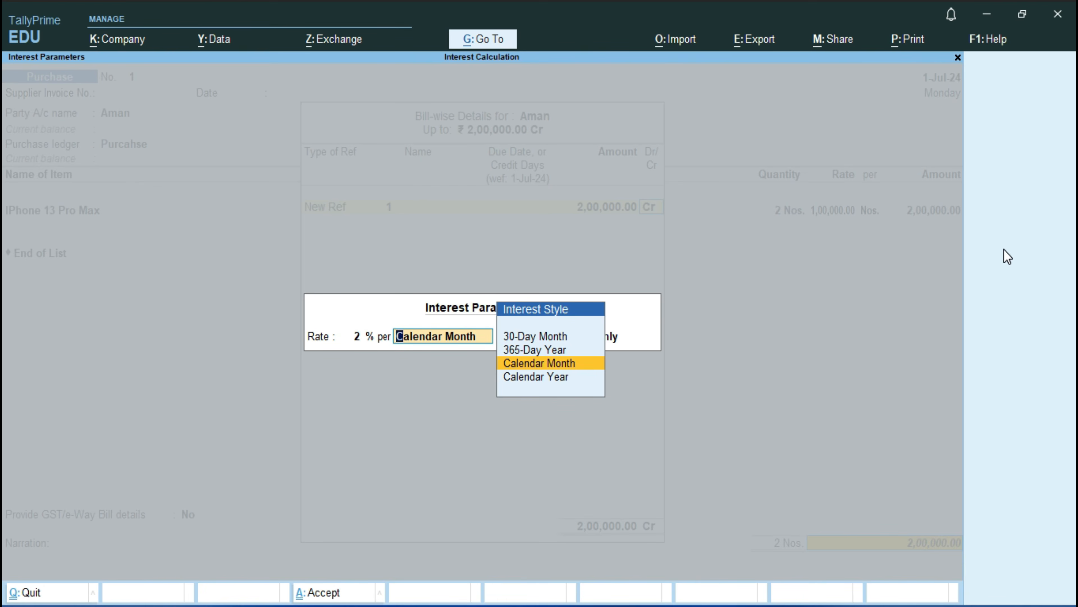
{"action": "key", "text": "Up"}
{"action": "key", "text": "Up"}
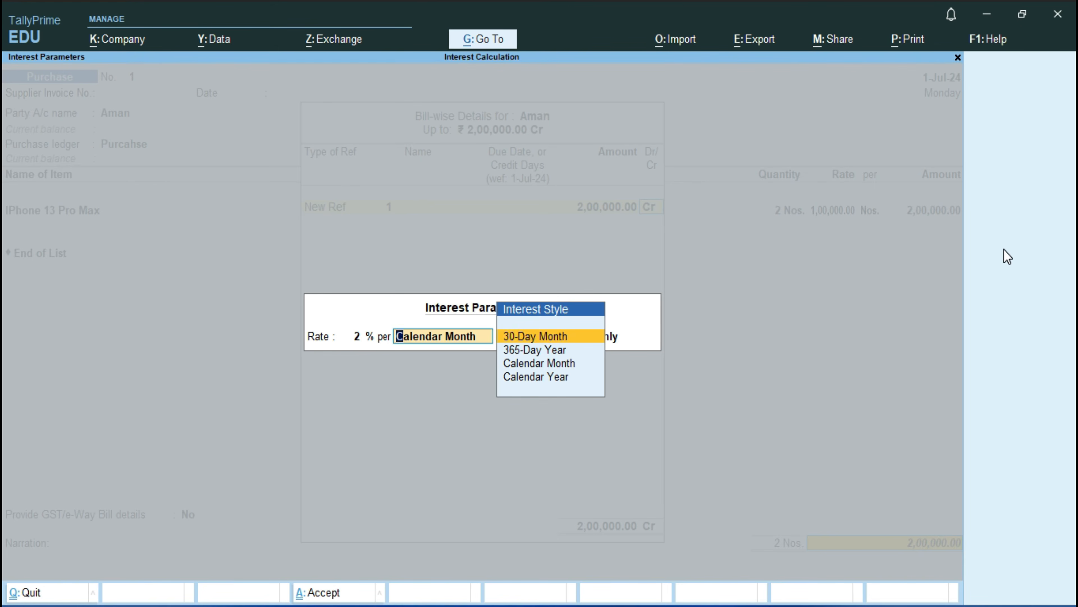
{"action": "key", "text": "Down"}
{"action": "key", "text": "Down"}
{"action": "key", "text": "Return"}
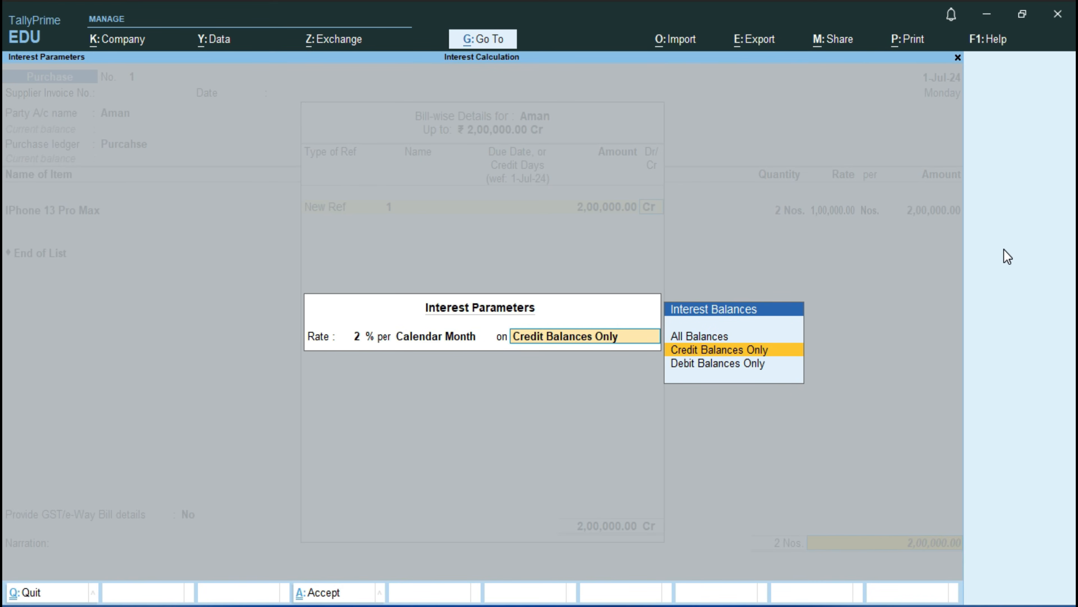
{"action": "key", "text": "Return"}
{"action": "key", "text": "Return"}
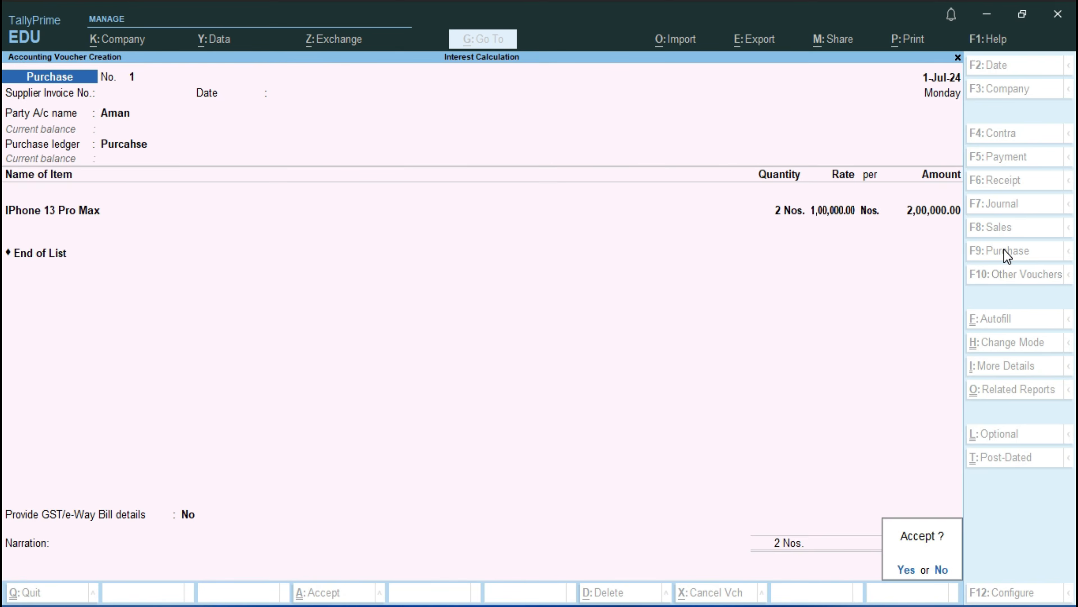
{"action": "key", "text": "Return"}
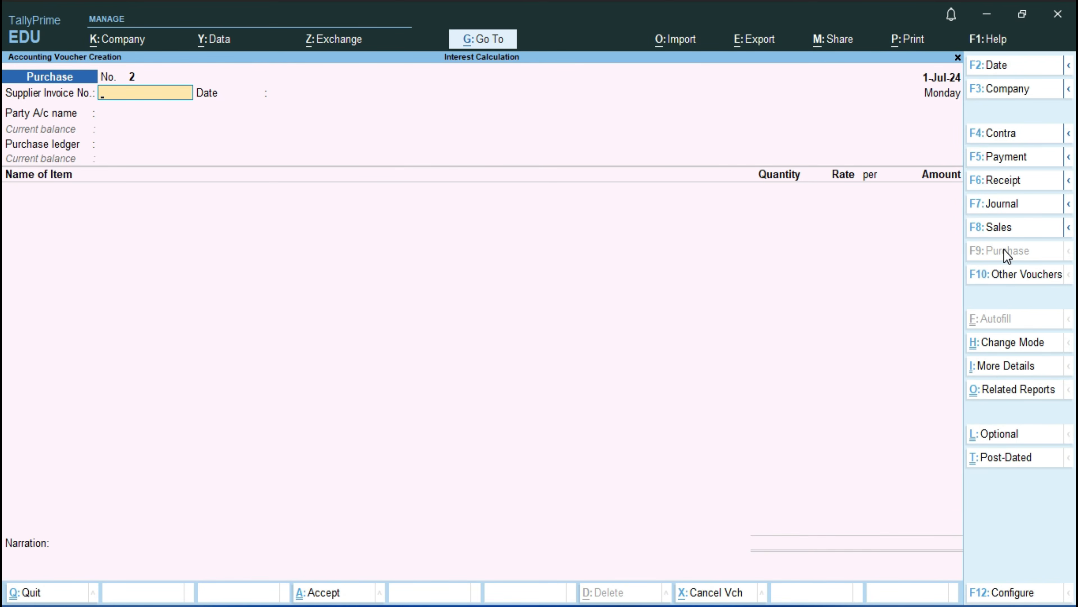
Step: Quit the purchase voucher entry and open the list of additional reports
{"action": "key", "text": "Escape"}
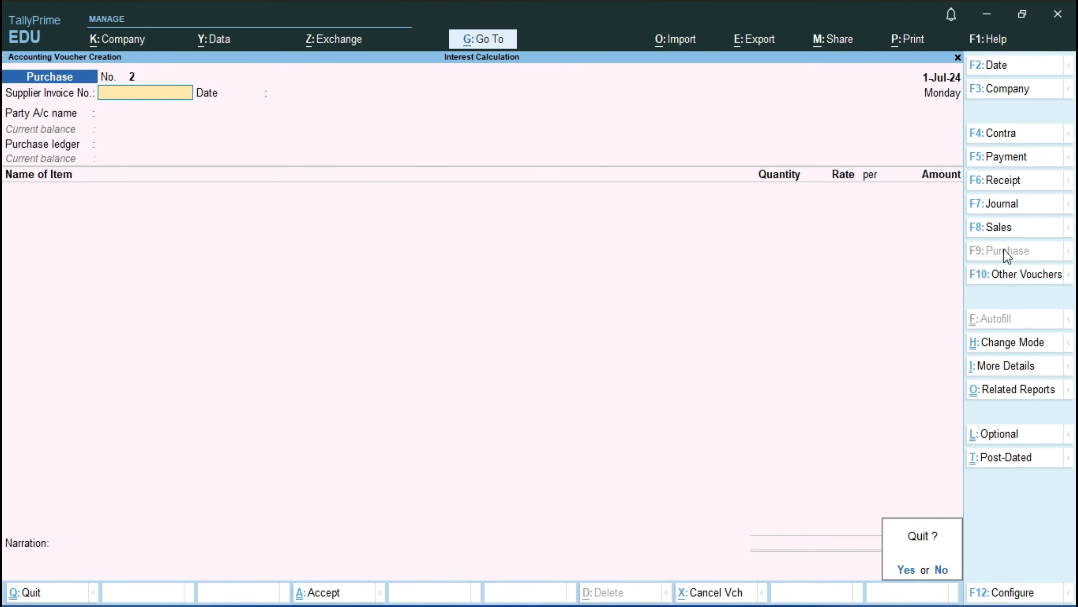
{"action": "key", "text": "Return"}
{"action": "key", "text": "Down"}
{"action": "key", "text": "Down"}
{"action": "key", "text": "Down"}
{"action": "key", "text": "Down"}
Step: Open the ledger-wise interest calculation report for the supplier from the statements of accounts
{"action": "key", "text": "Down"}
{"action": "key", "text": "Down"}
{"action": "key", "text": "Down"}
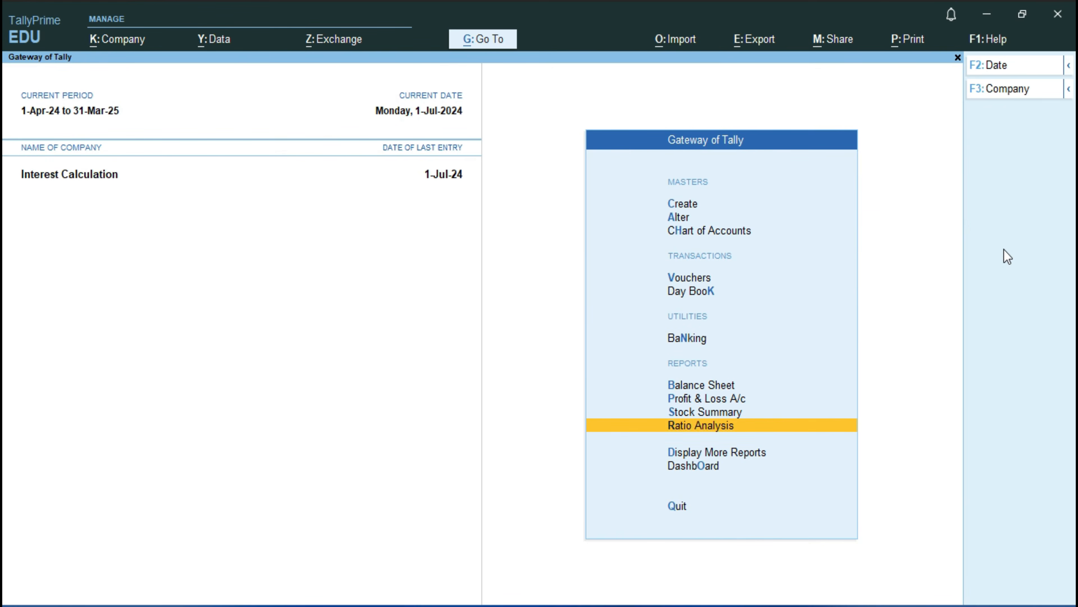
{"action": "key", "text": "Return"}
{"action": "key", "text": "Down"}
{"action": "key", "text": "Down"}
{"action": "key", "text": "Down"}
{"action": "key", "text": "Down"}
{"action": "key", "text": "Down"}
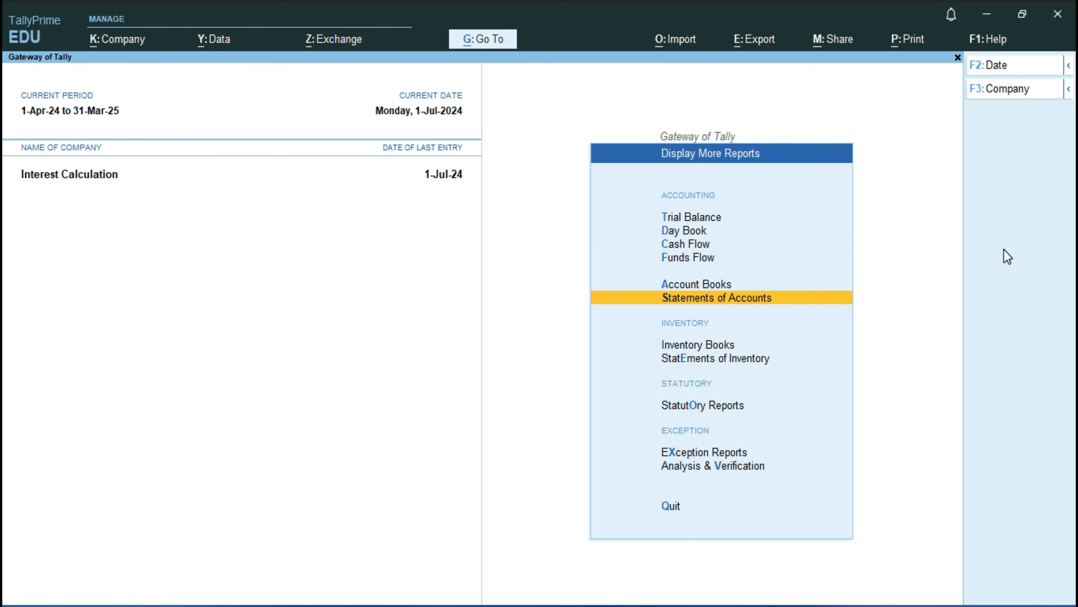
{"action": "key", "text": "Return"}
{"action": "key", "text": "Down"}
{"action": "key", "text": "Down"}
{"action": "key", "text": "Up"}
{"action": "key", "text": "Return"}
{"action": "key", "text": "Down"}
{"action": "key", "text": "Down"}
{"action": "key", "text": "Return"}
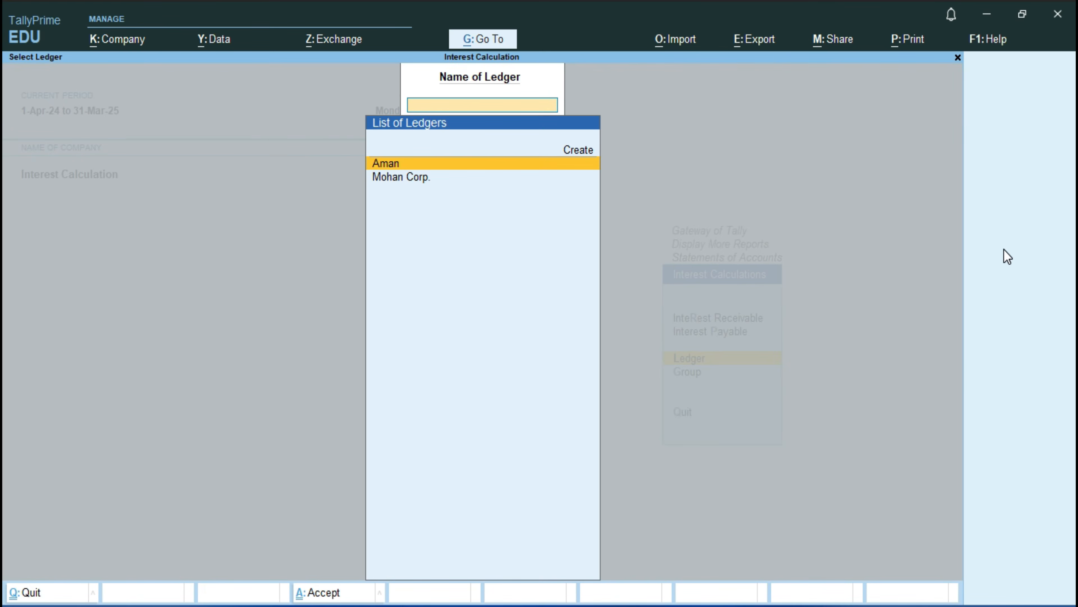
{"action": "key", "text": "Return"}
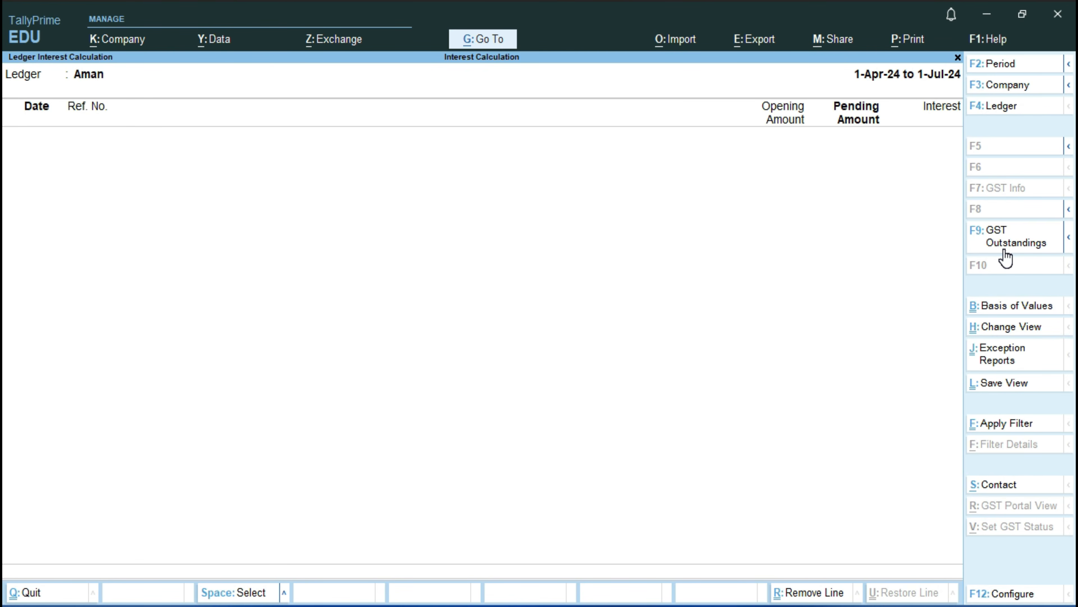
Step: Set the supplier's interest report period from 1-7-2024 to 1-10
{"action": "key", "text": "F2"}
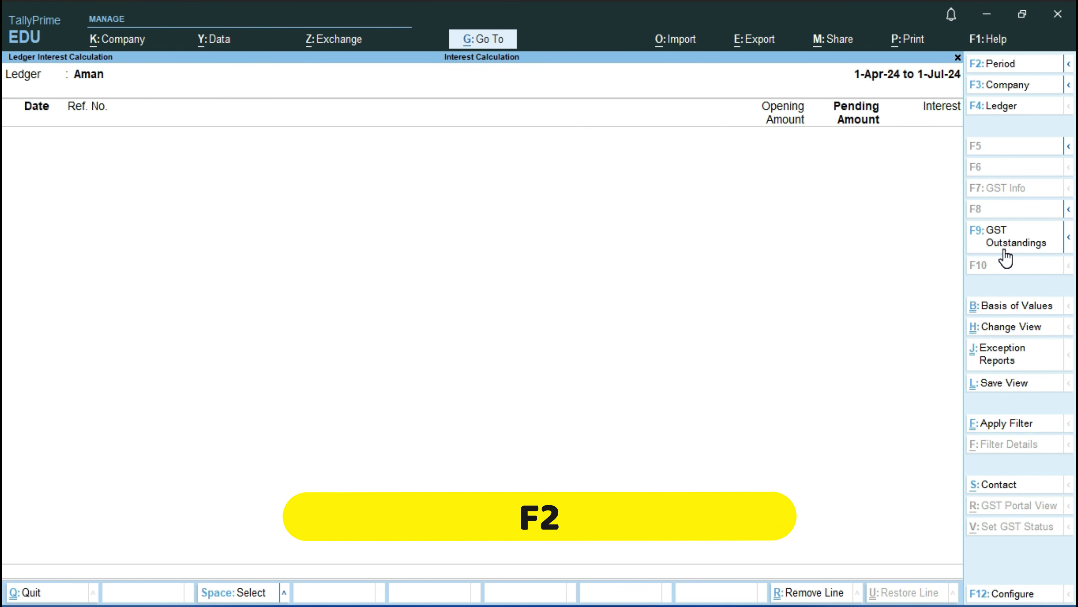
{"action": "type", "text": "1-7"}
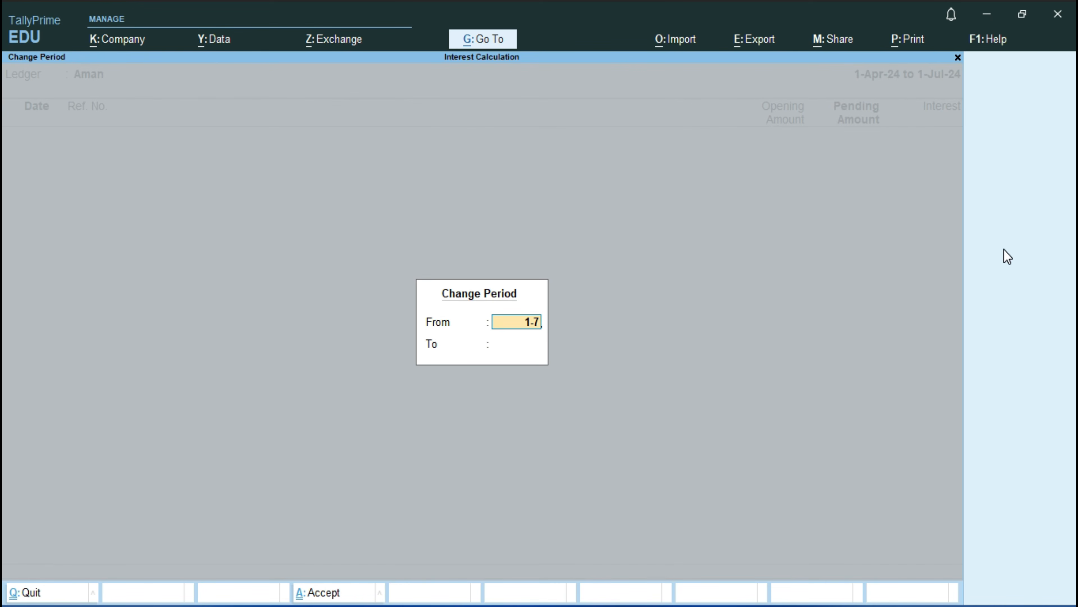
{"action": "key", "text": "Return"}
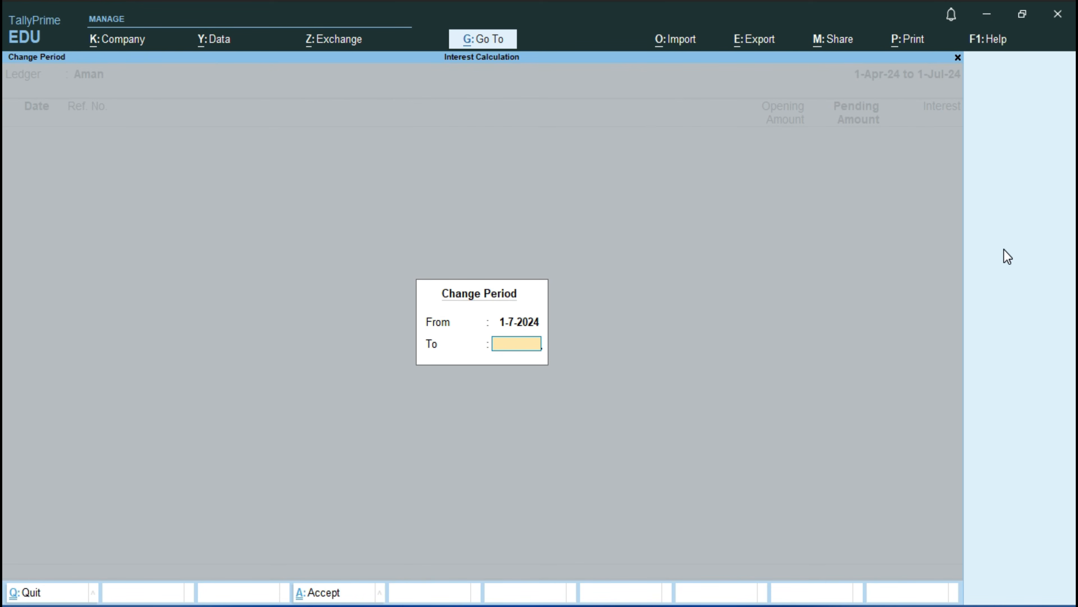
{"action": "type", "text": "1-10"}
{"action": "key", "text": "Return"}
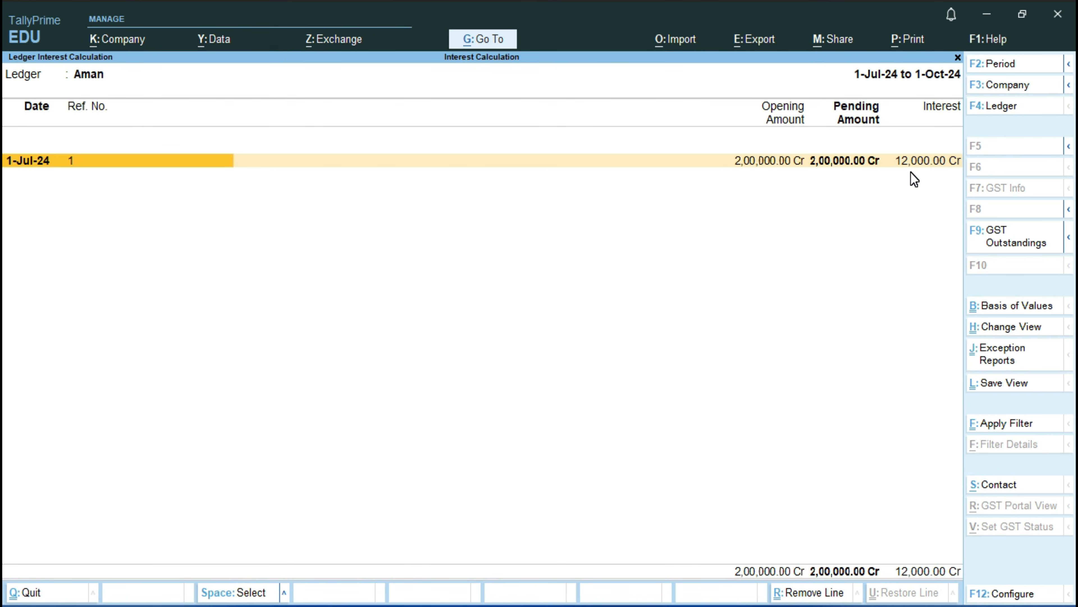
Step: Close the supplier's interest report and go back to the Gateway of Tally
{"action": "key", "text": "Escape"}
{"action": "key", "text": "Escape"}
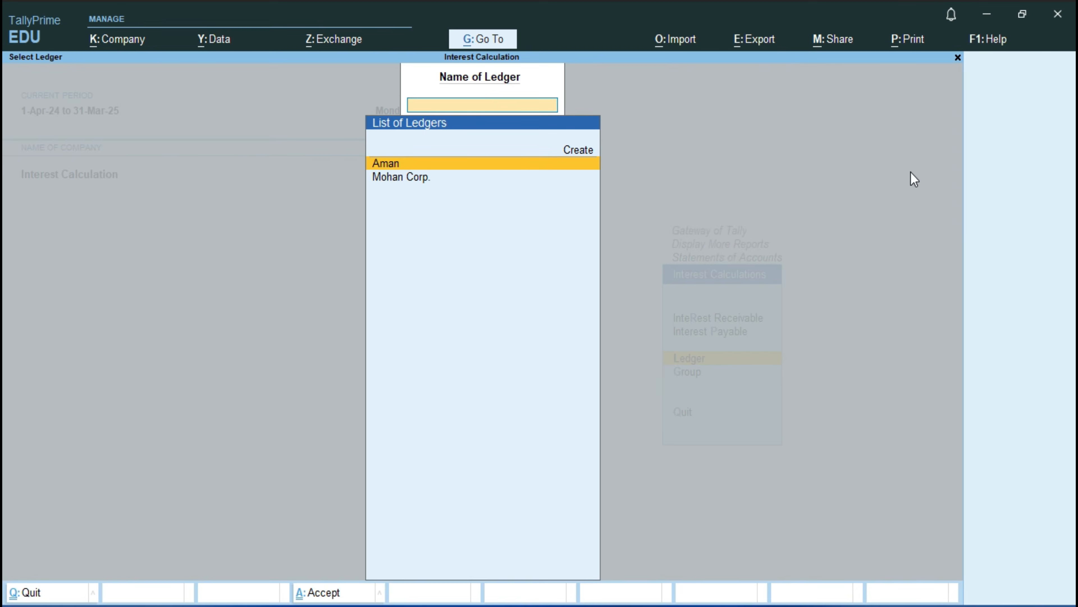
{"action": "key", "text": "Escape"}
{"action": "key", "text": "Escape"}
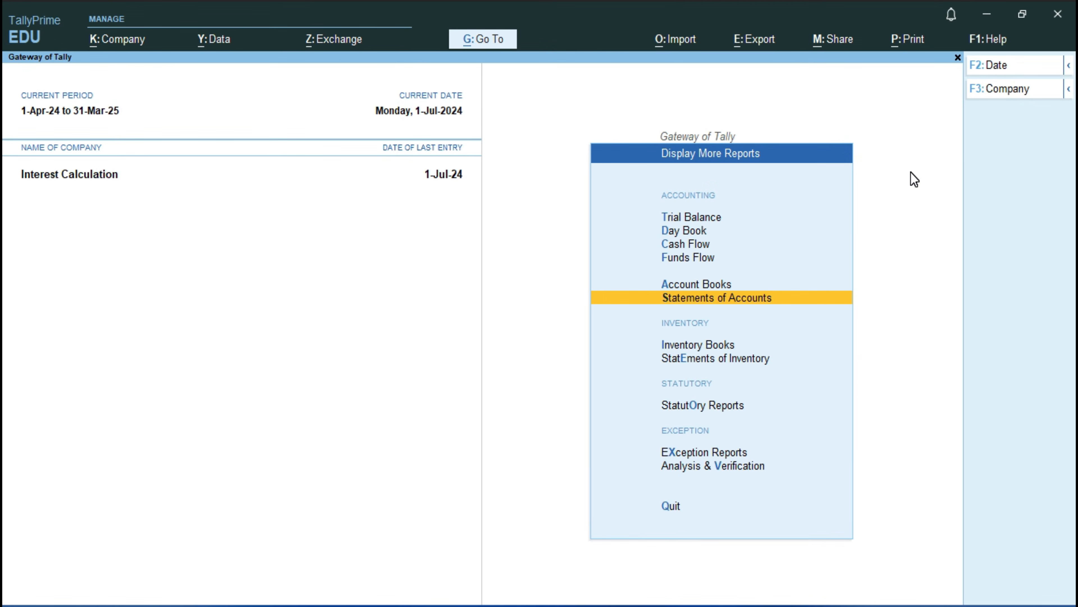
{"action": "key", "text": "Escape"}
{"action": "key", "text": "Up"}
{"action": "key", "text": "Up"}
{"action": "key", "text": "Up"}
{"action": "key", "text": "Up"}
{"action": "key", "text": "Up"}
{"action": "key", "text": "Up"}
{"action": "key", "text": "Up"}
{"action": "key", "text": "Up"}
{"action": "key", "text": "Up"}
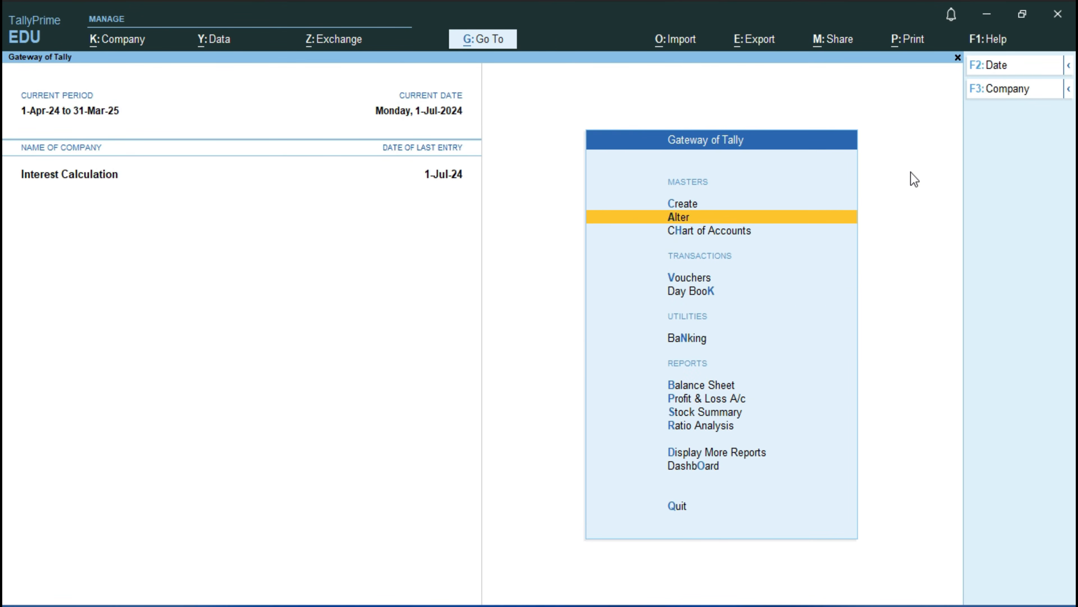
Step: Open the Credit Note voucher type for alteration
{"action": "key", "text": "Return"}
{"action": "key", "text": "Down"}
{"action": "key", "text": "Down"}
{"action": "key", "text": "Down"}
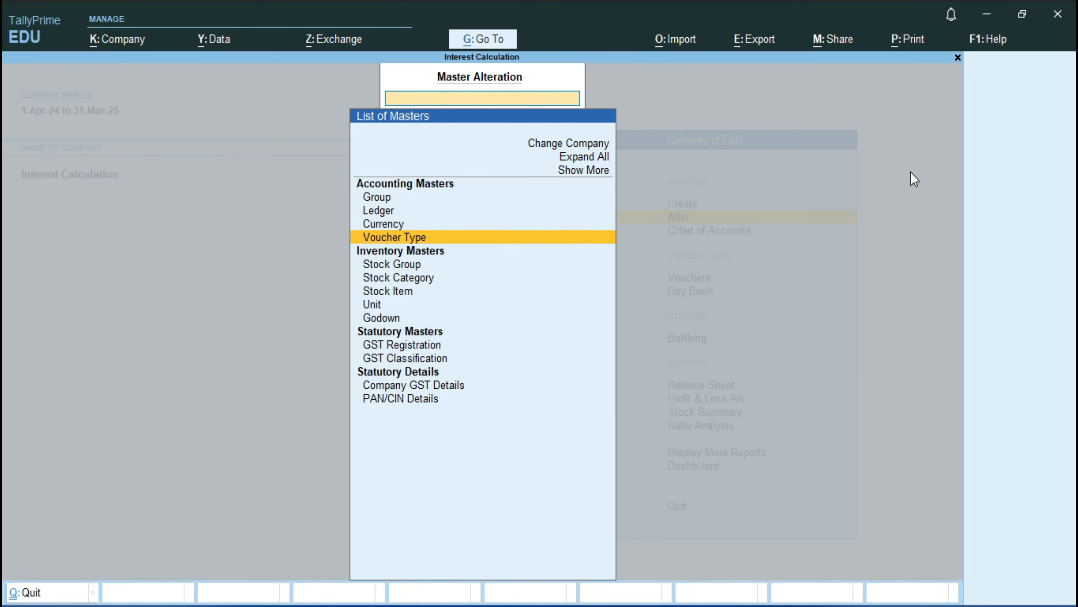
{"action": "key", "text": "Return"}
{"action": "key", "text": "Down"}
{"action": "key", "text": "Down"}
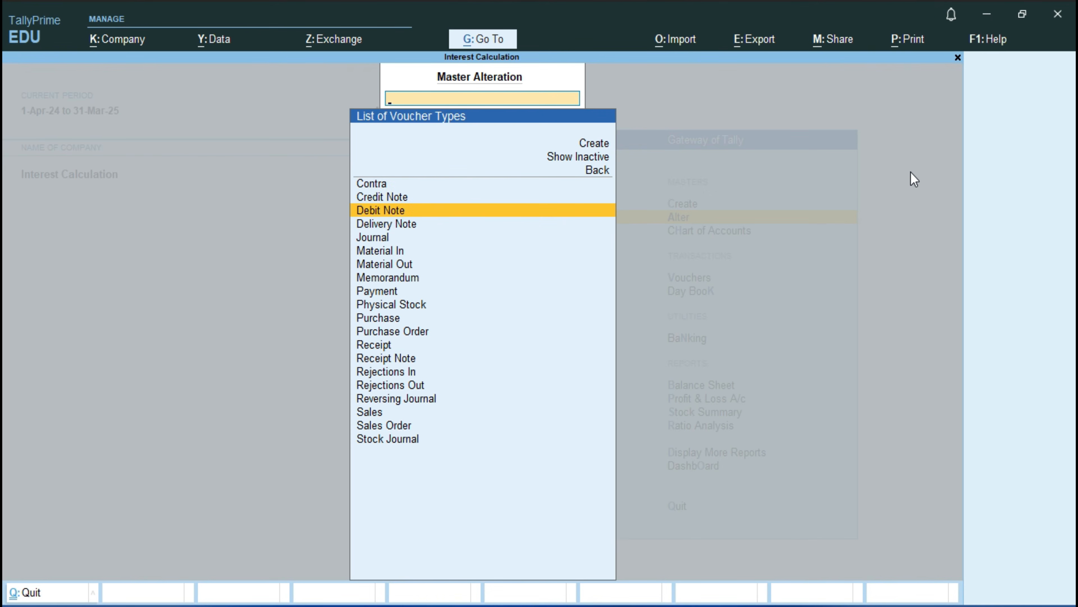
{"action": "key", "text": "Up"}
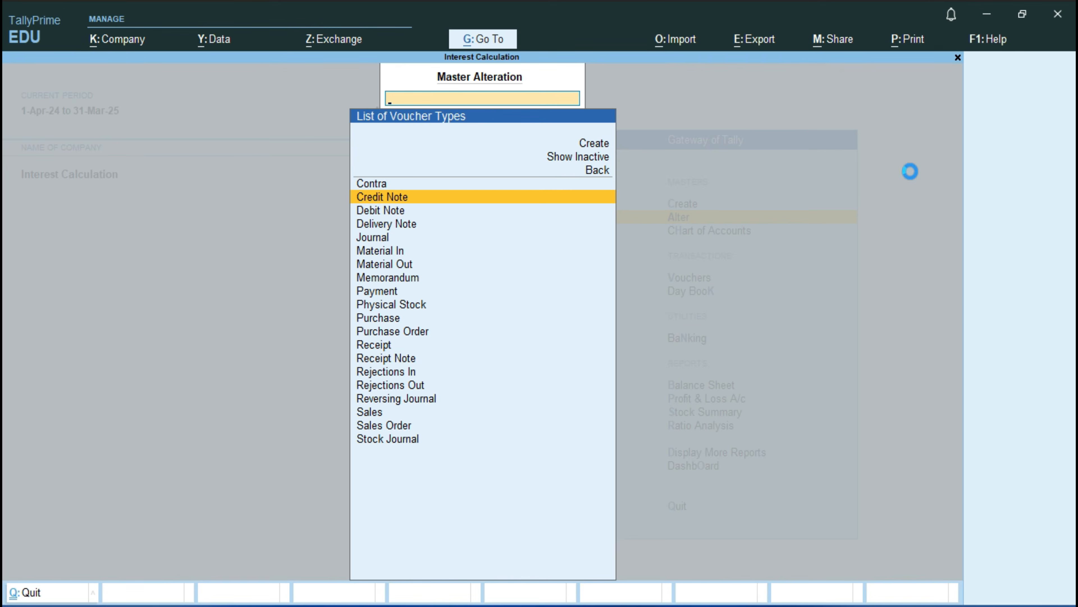
{"action": "key", "text": "Return"}
Step: Keep the Credit Note's general and printing settings and add a voucher class named Interest Payble
{"action": "key", "text": "Return"}
{"action": "key", "text": "Return"}
{"action": "key", "text": "Return"}
{"action": "key", "text": "Return"}
{"action": "key", "text": "Return"}
{"action": "key", "text": "Return"}
{"action": "key", "text": "Return"}
{"action": "key", "text": "Return"}
{"action": "key", "text": "Return"}
{"action": "key", "text": "Return"}
{"action": "key", "text": "Return"}
{"action": "key", "text": "Return"}
{"action": "key", "text": "Return"}
{"action": "key", "text": "Return"}
{"action": "key", "text": "Return"}
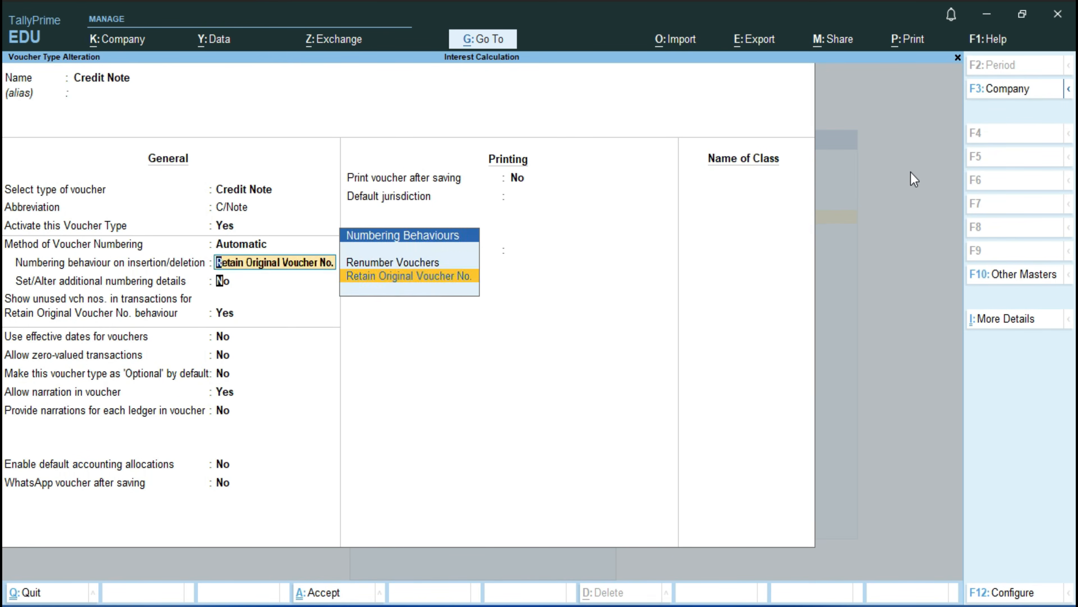
{"action": "key", "text": "Return"}
{"action": "key", "text": "Return"}
{"action": "key", "text": "Return"}
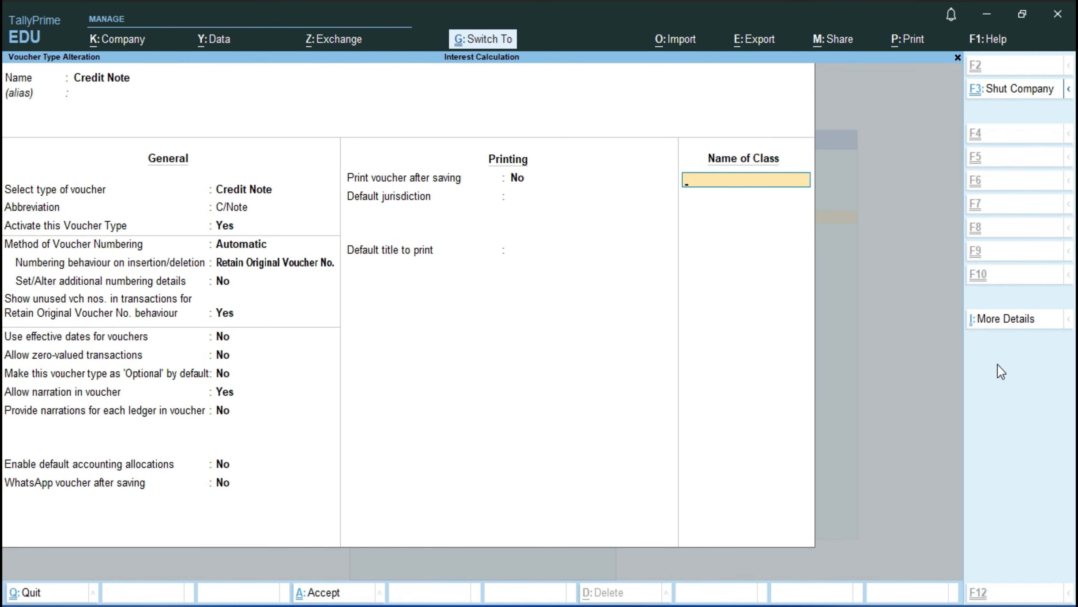
{"action": "key", "text": "ctrl+alt+v"}
{"action": "key", "text": "Return"}
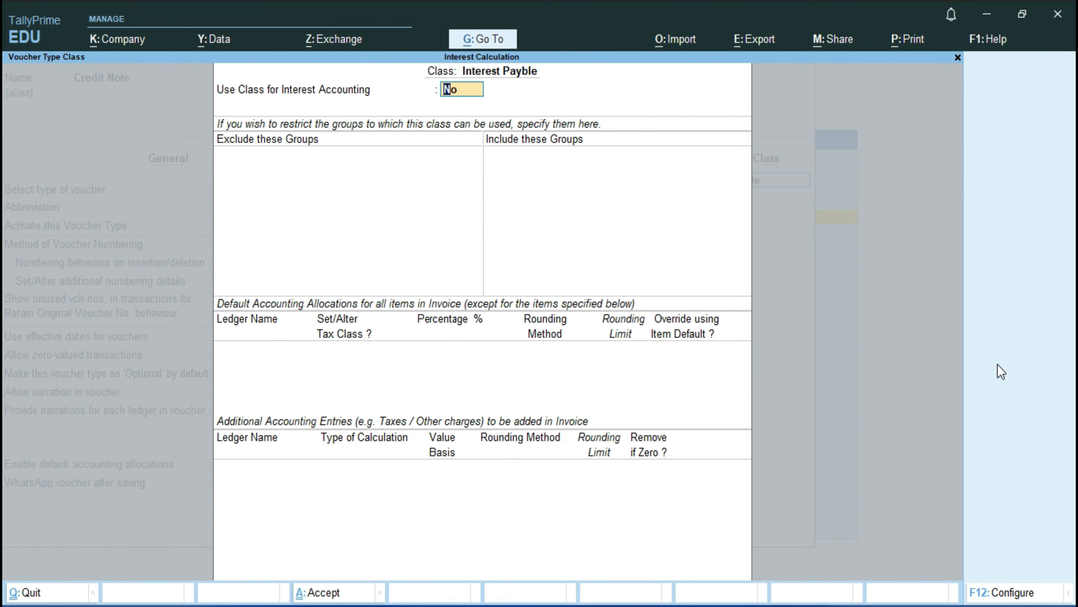
Step: Use the class for interest accounting, leave compound interest at No, and save the Credit Note voucher type
{"action": "key", "text": "y"}
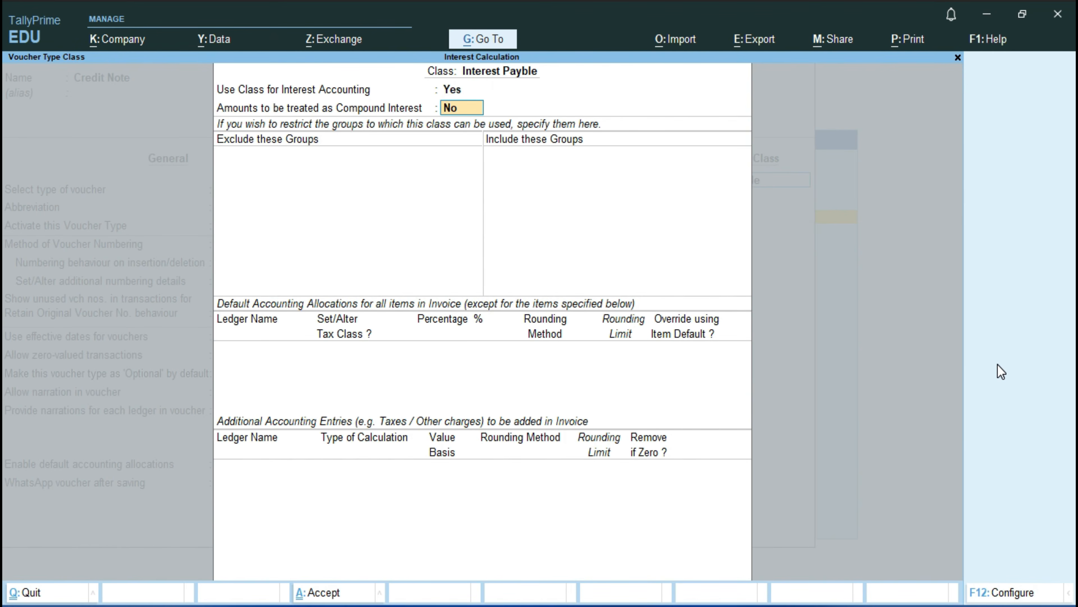
{"action": "key", "text": "ctrl+a"}
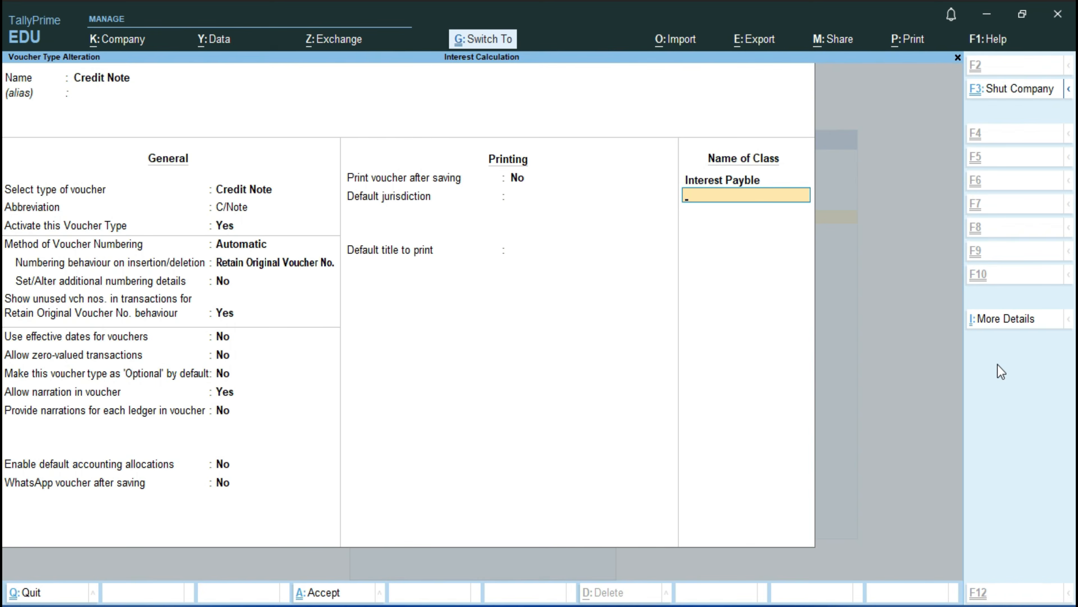
{"action": "key", "text": "ctrl+a"}
{"action": "key", "text": "Escape"}
{"action": "key", "text": "Escape"}
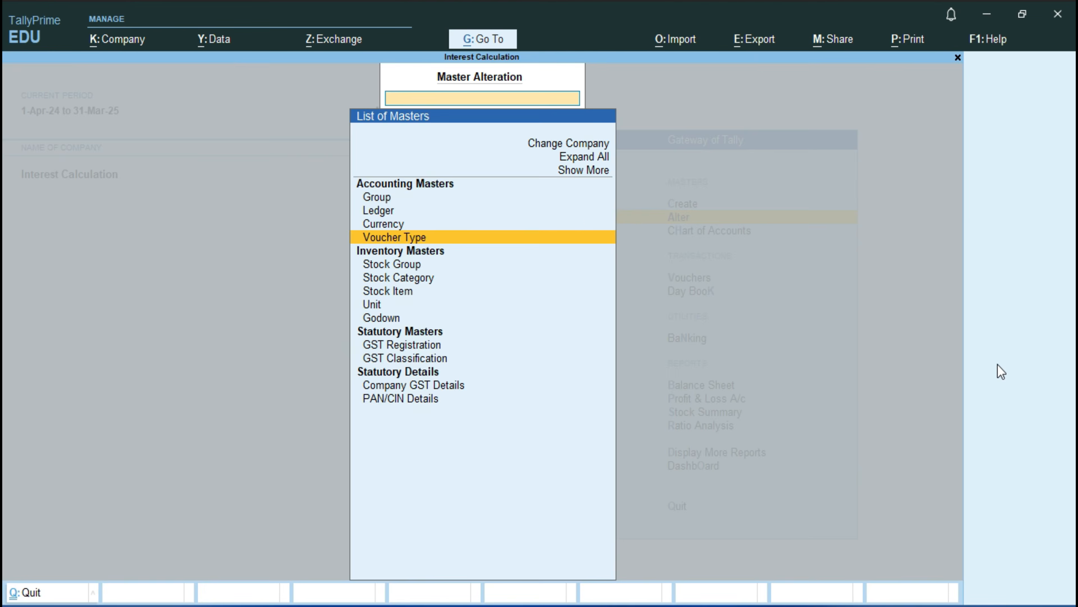
Step: Start a Credit Note voucher using the class Interest Payble
{"action": "key", "text": "Down"}
{"action": "key", "text": "Down"}
{"action": "key", "text": "Return"}
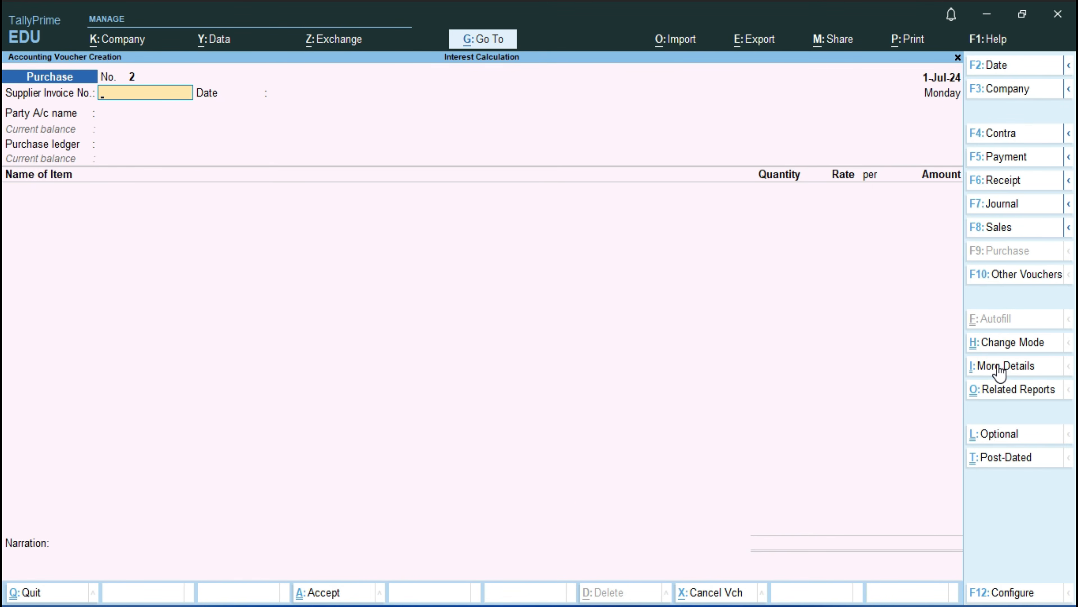
{"action": "key", "text": "alt+F6"}
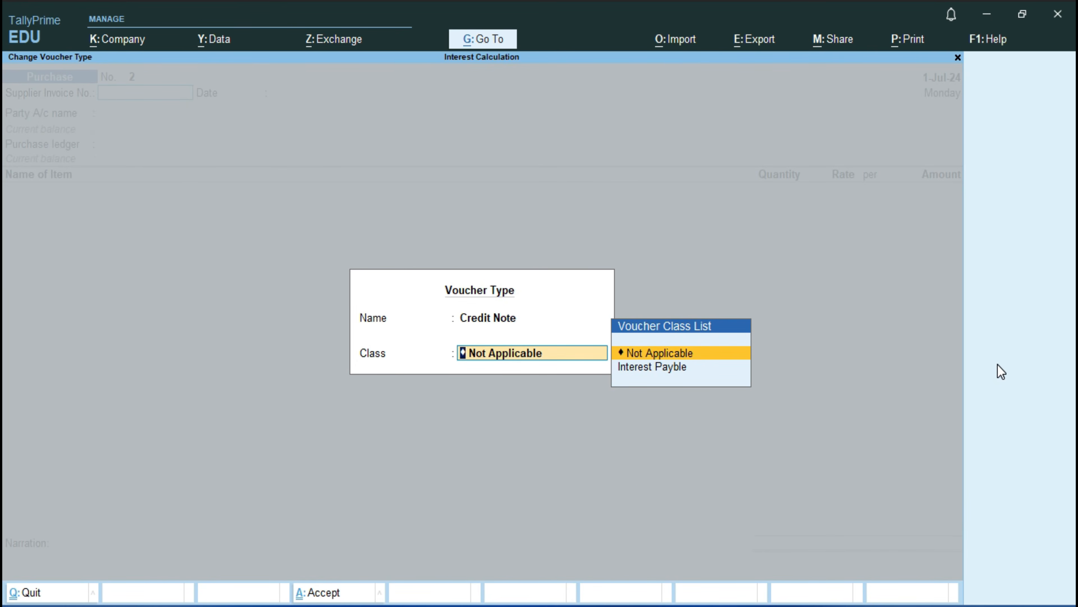
{"action": "key", "text": "Down"}
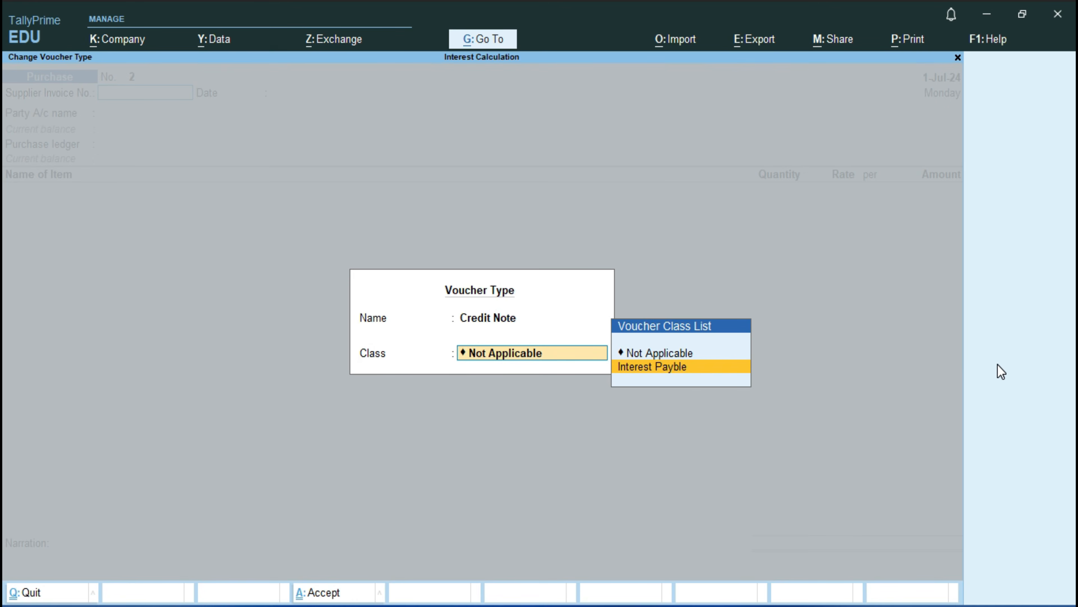
{"action": "key", "text": "Return"}
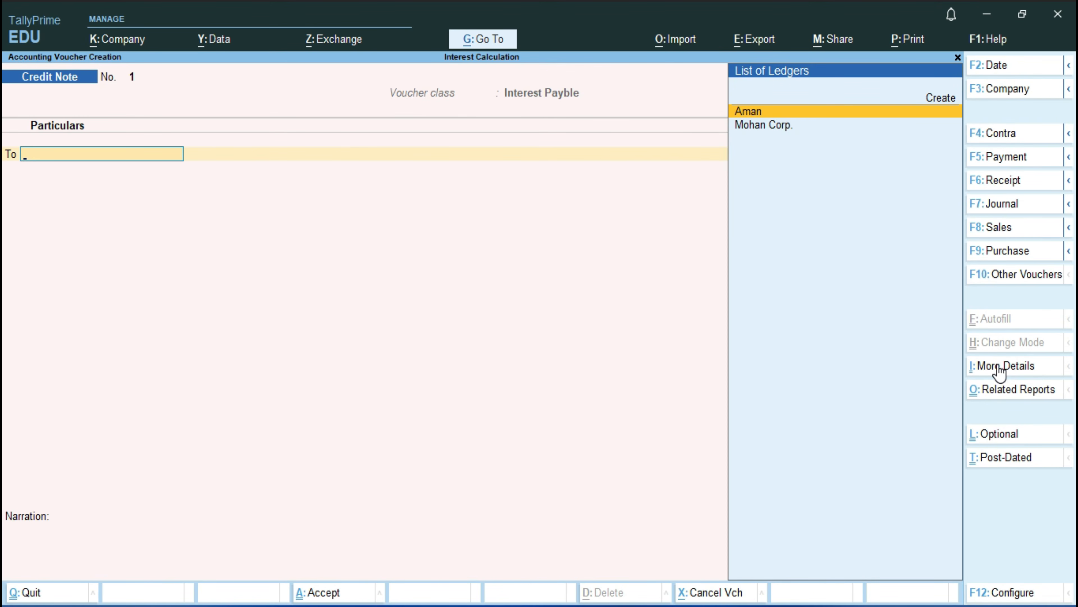
Step: Date the Credit Note 1-Oct-24 and credit the creditor with the interest on bill 1, leaving the receipt and party details at their defaults
{"action": "key", "text": "F2"}
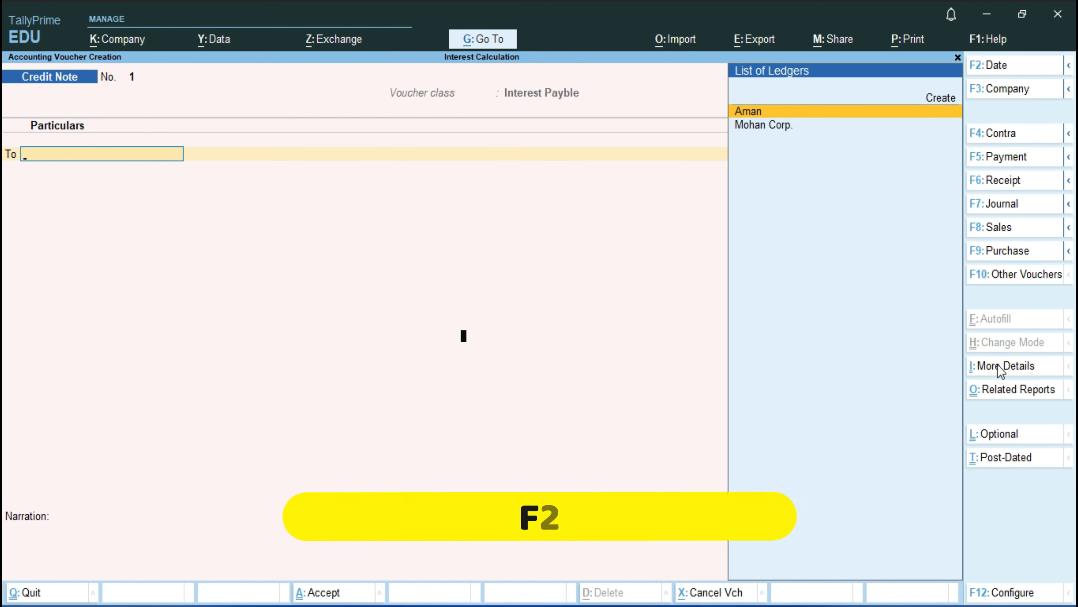
{"action": "type", "text": "1-10"}
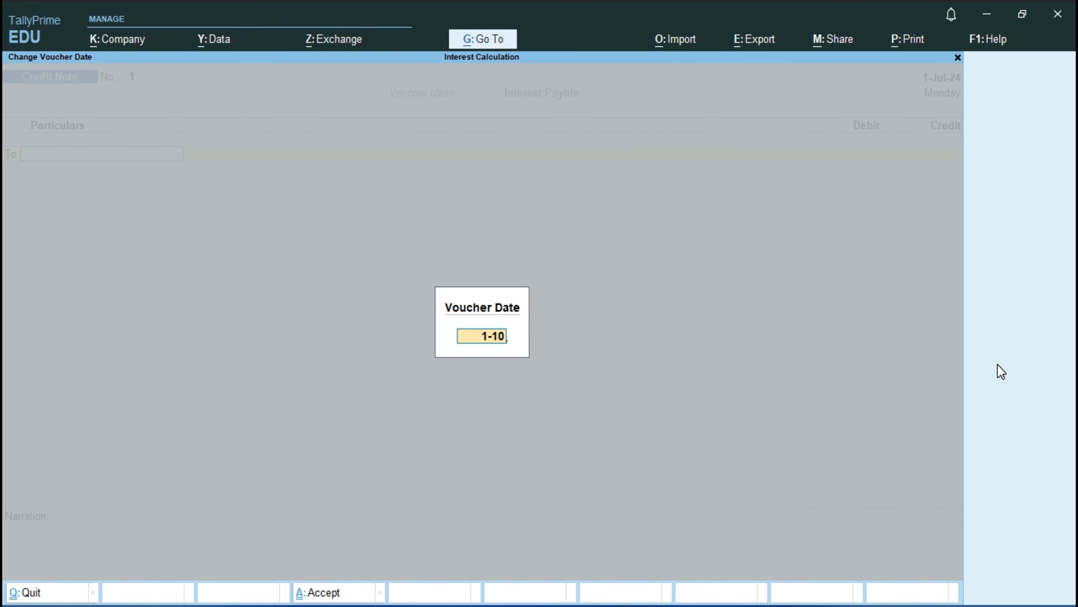
{"action": "key", "text": "Return"}
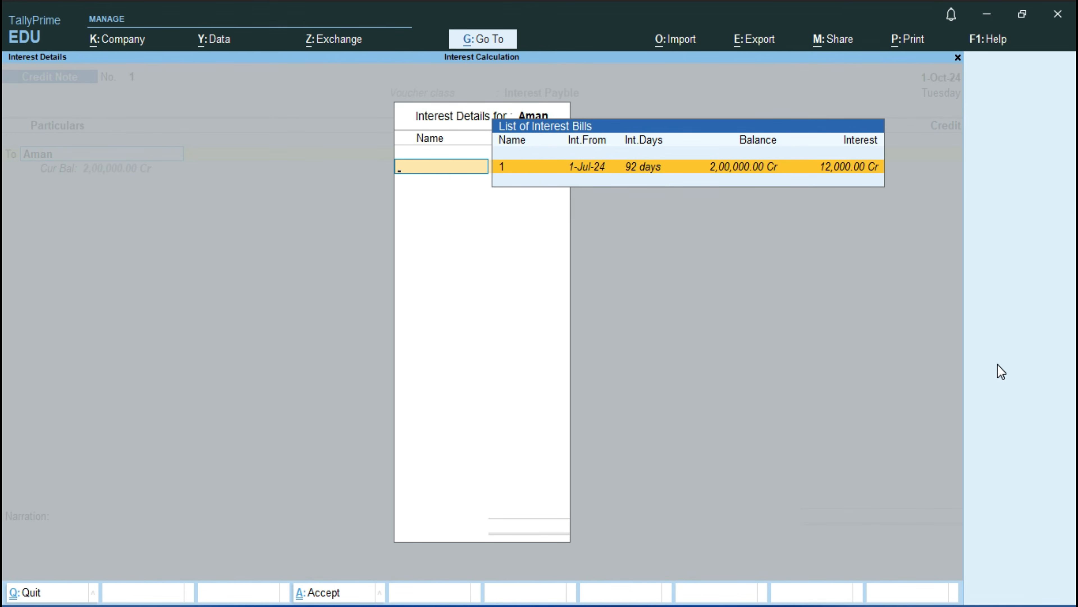
{"action": "key", "text": "Return"}
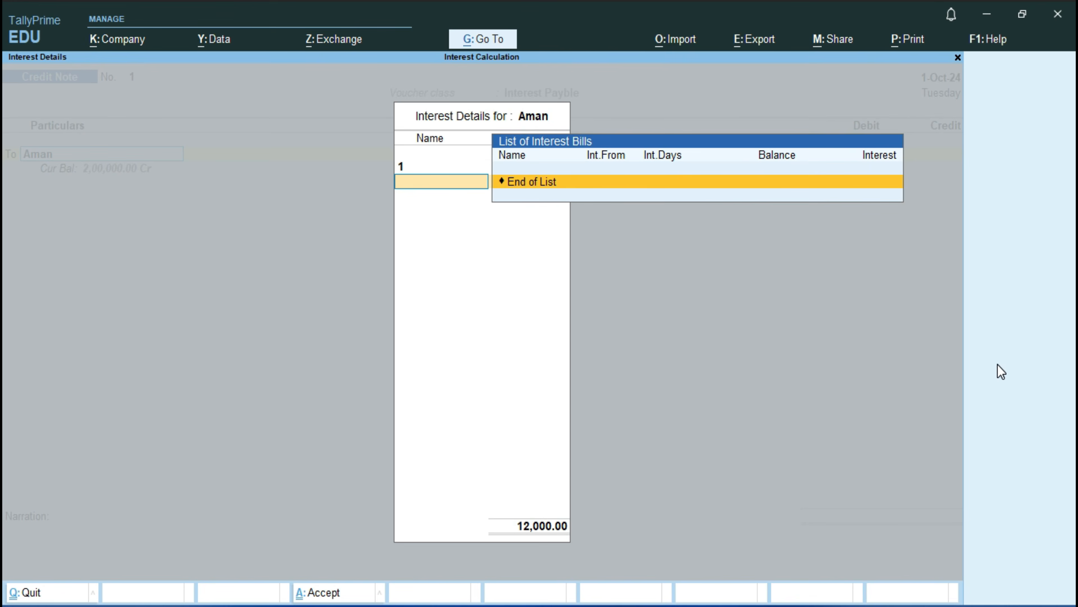
{"action": "key", "text": "Return"}
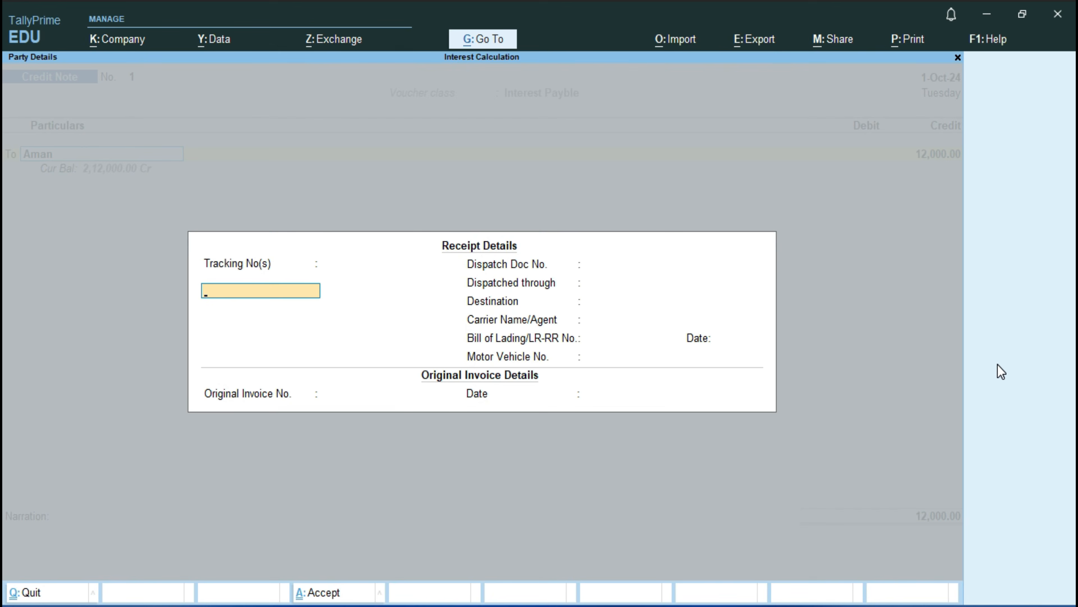
{"action": "key", "text": "ctrl+a"}
{"action": "key", "text": "ctrl+a"}
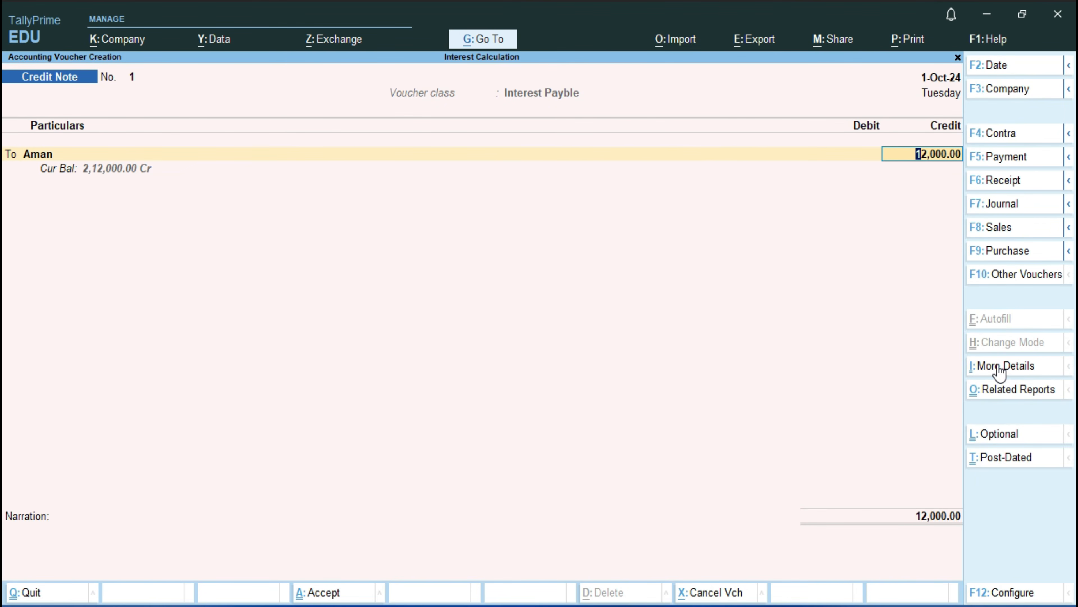
Step: Allocate the creditor's 12,000.00 Cr interest as Agst Ref to pending bill 1 in the bill-wise details
{"action": "key", "text": "Return"}
{"action": "key", "text": "Return"}
{"action": "key", "text": "Return"}
{"action": "key", "text": "Return"}
{"action": "key", "text": "BackSpace"}
{"action": "key", "text": "BackSpace"}
{"action": "key", "text": "Up"}
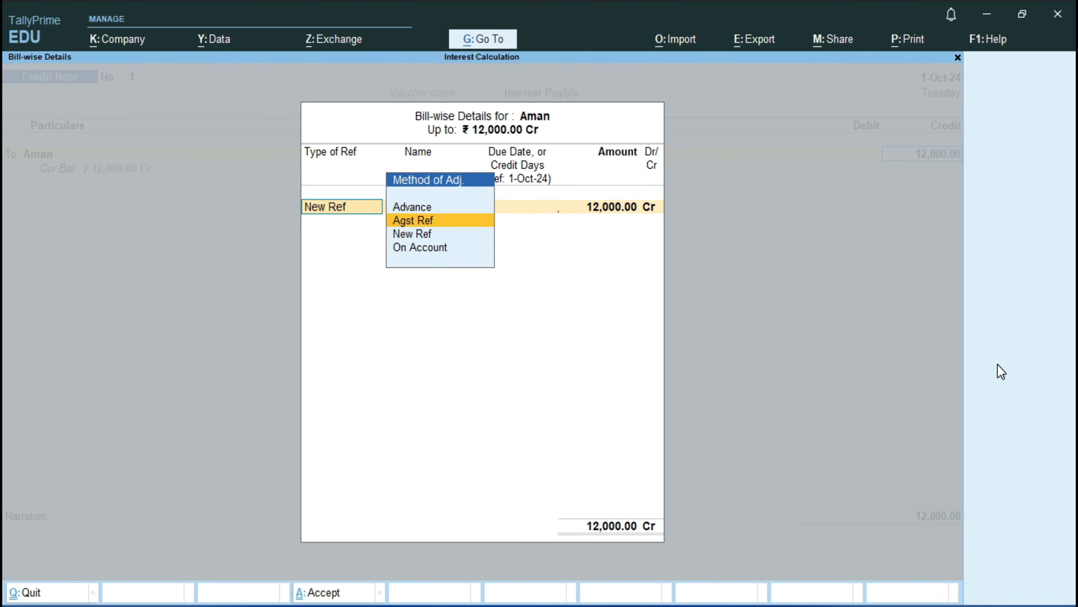
{"action": "key", "text": "Return"}
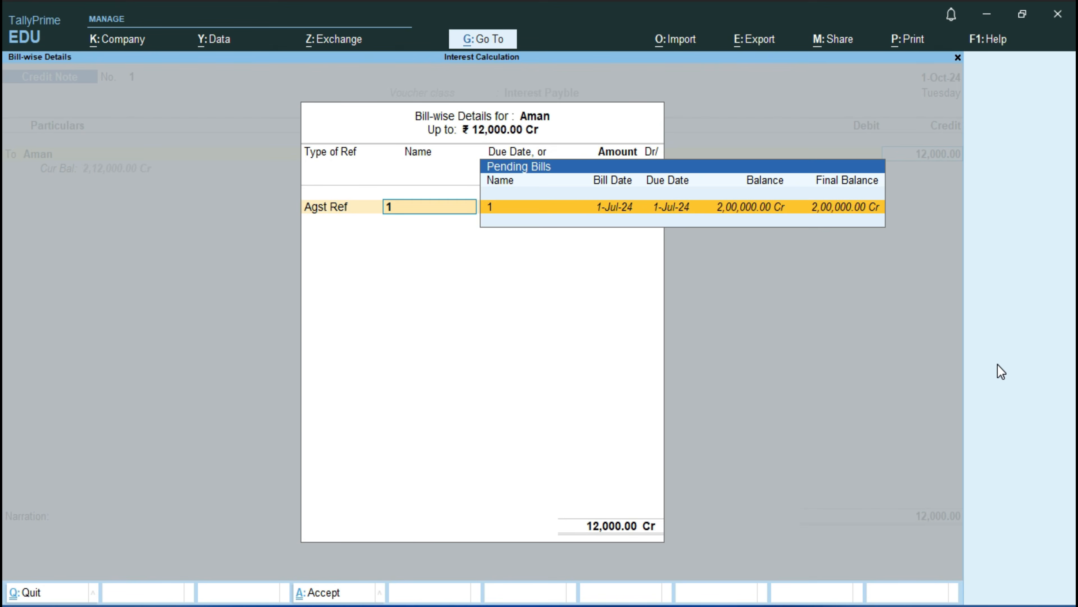
{"action": "key", "text": "Return"}
{"action": "key", "text": "Return"}
{"action": "key", "text": "Return"}
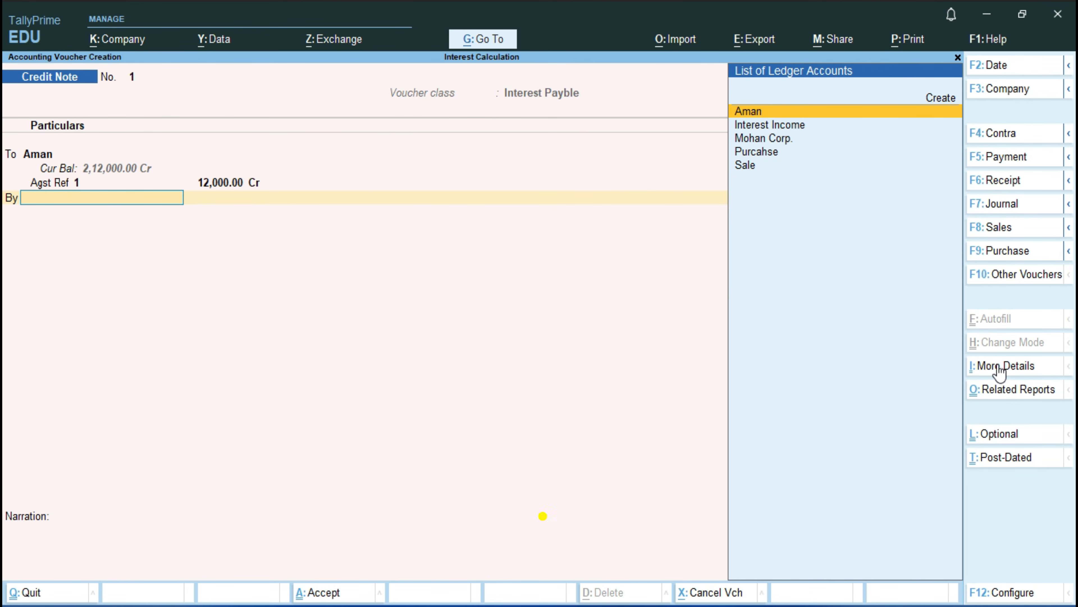
Step: Create a ledger named Interest Pay under Indirect Expenses for the Credit Note's debit line
{"action": "key", "text": "alt"}
{"action": "key", "text": "alt+c"}
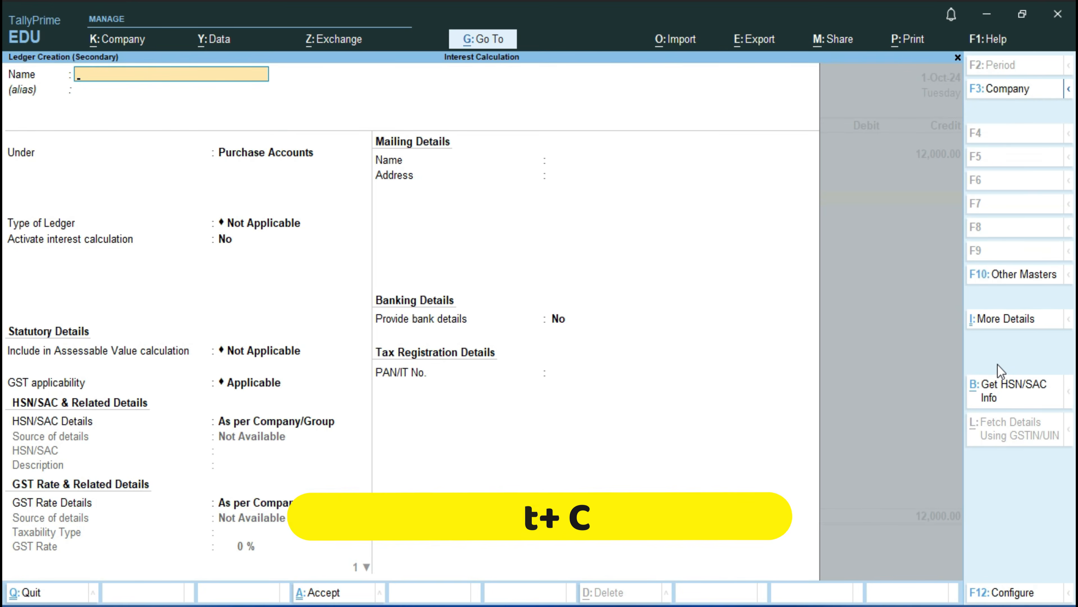
{"action": "type", "text": "Interest Pay"}
{"action": "key", "text": "Return"}
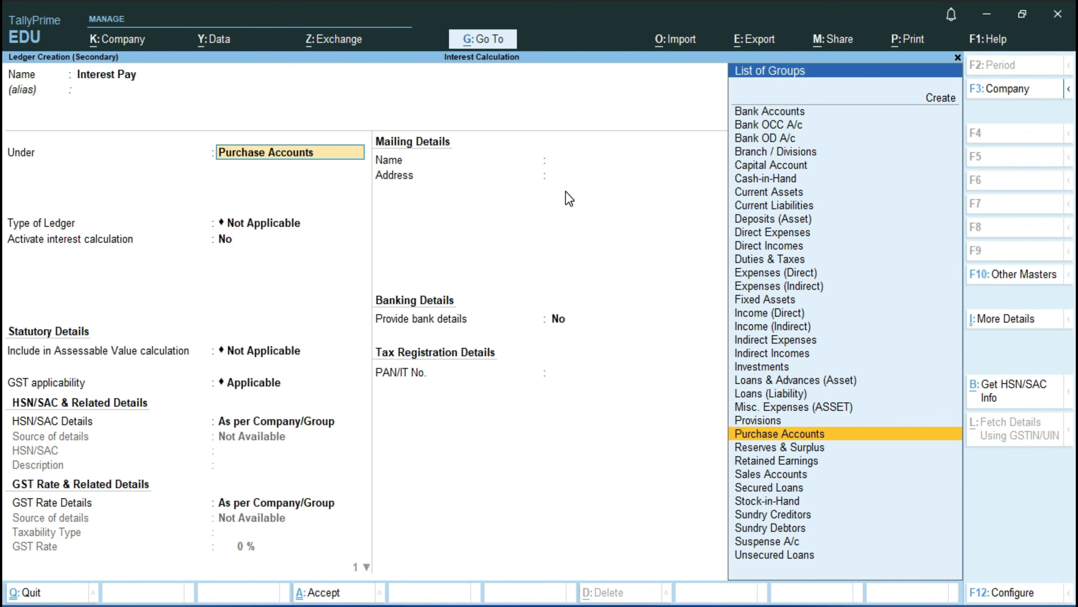
{"action": "type", "text": "i"}
{"action": "key", "text": "Down"}
{"action": "key", "text": "Up"}
{"action": "key", "text": "Return"}
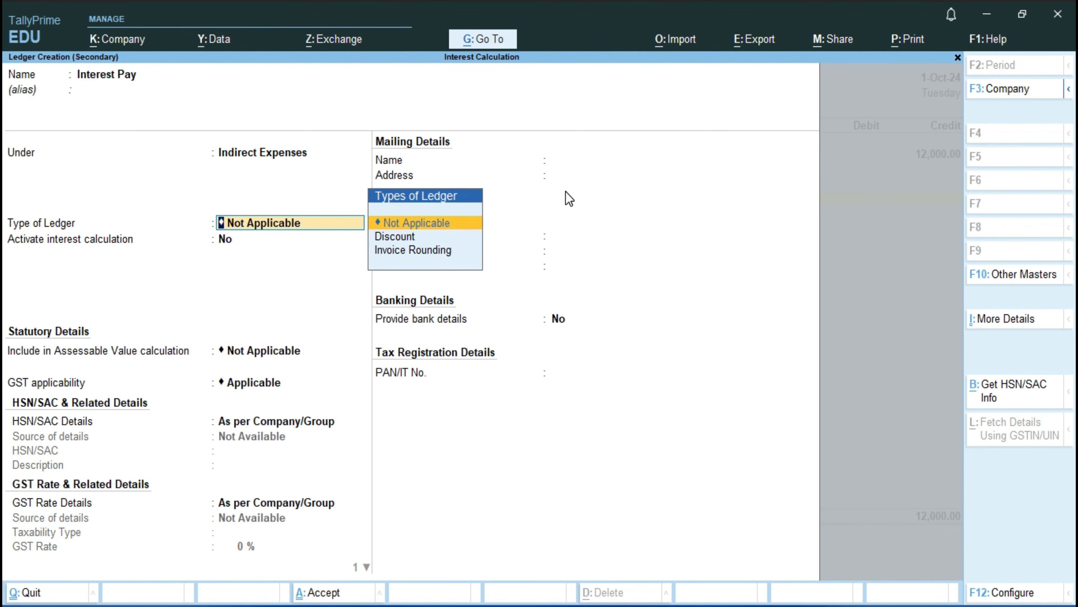
{"action": "key", "text": "ctrl"}
{"action": "key", "text": "ctrl+a"}
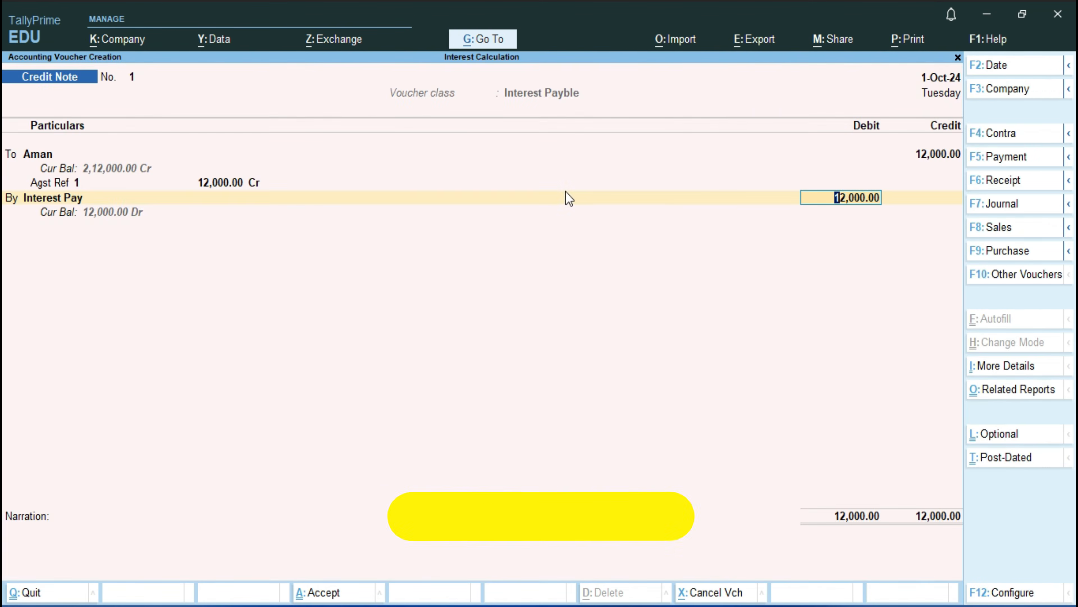
Step: Keep the 12,000.00 debit to Interest Pay, set Provide GST details to No, and save the Credit Note
{"action": "key", "text": "Return"}
{"action": "key", "text": "Up"}
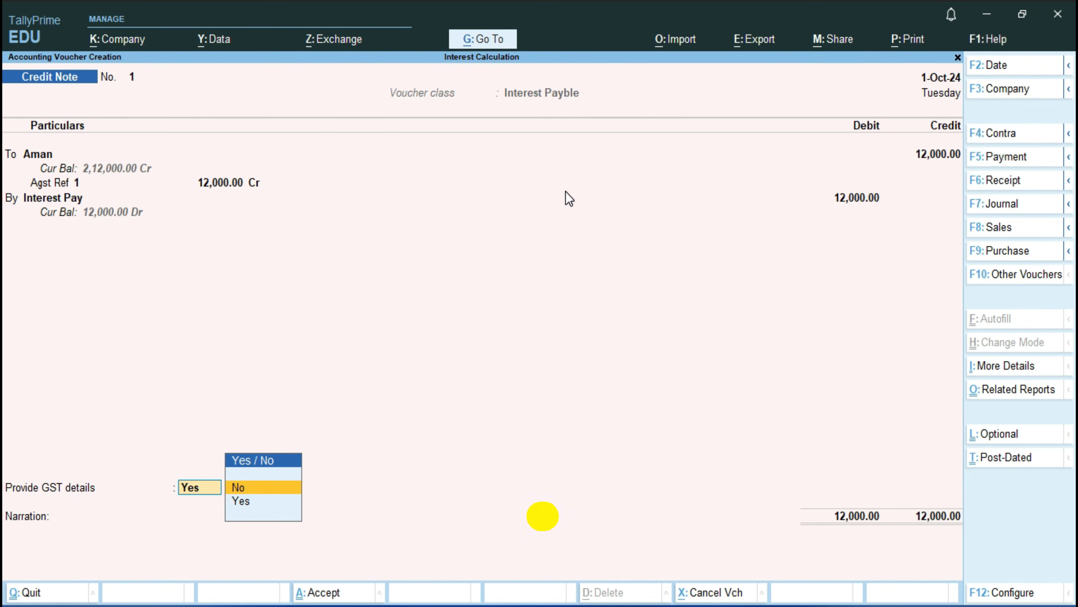
{"action": "key", "text": "Return"}
{"action": "key", "text": "Return"}
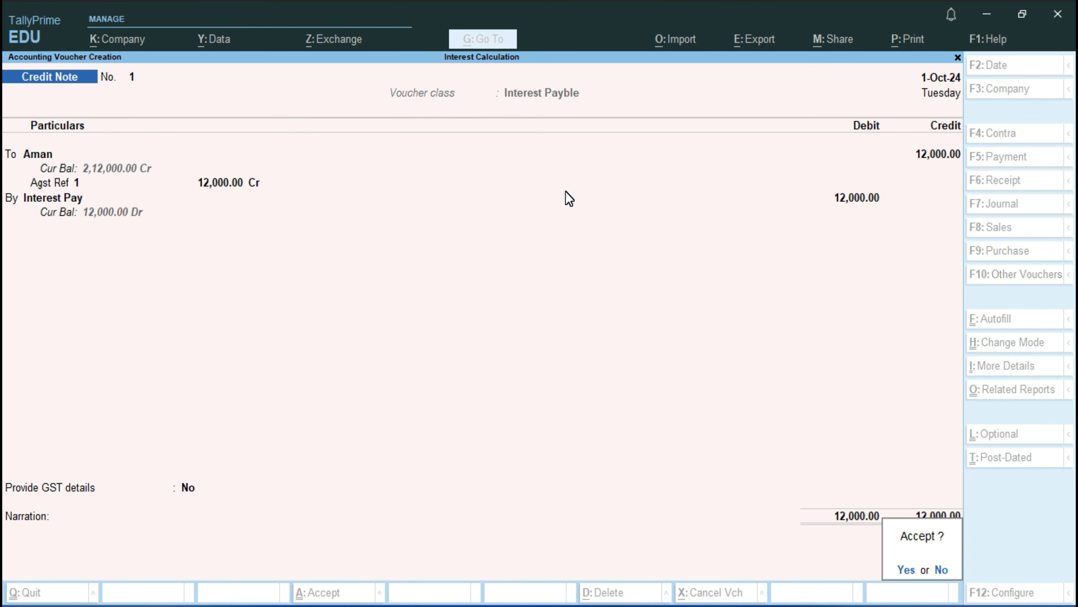
{"action": "key", "text": "Return"}
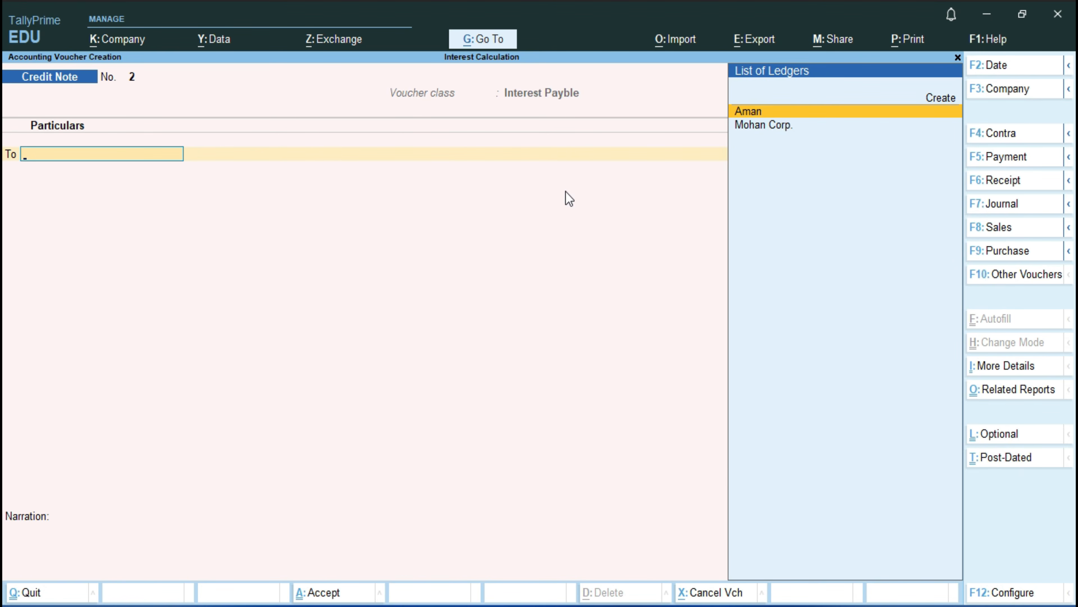
Step: Start a Payment voucher and debit the creditor's ledger with 2,12,000
{"action": "key", "text": "F5"}
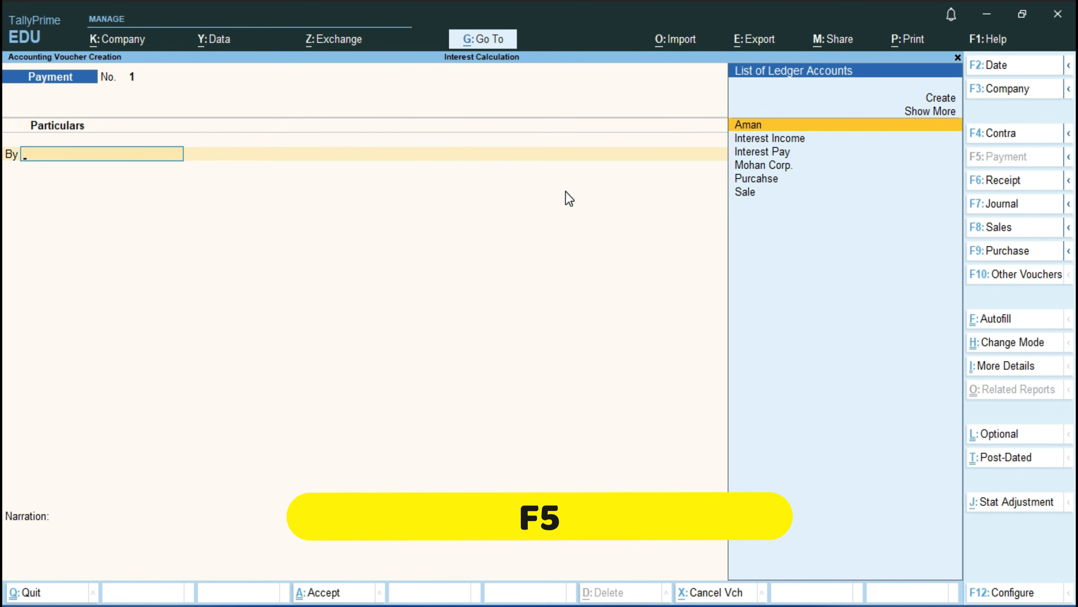
{"action": "key", "text": "Return"}
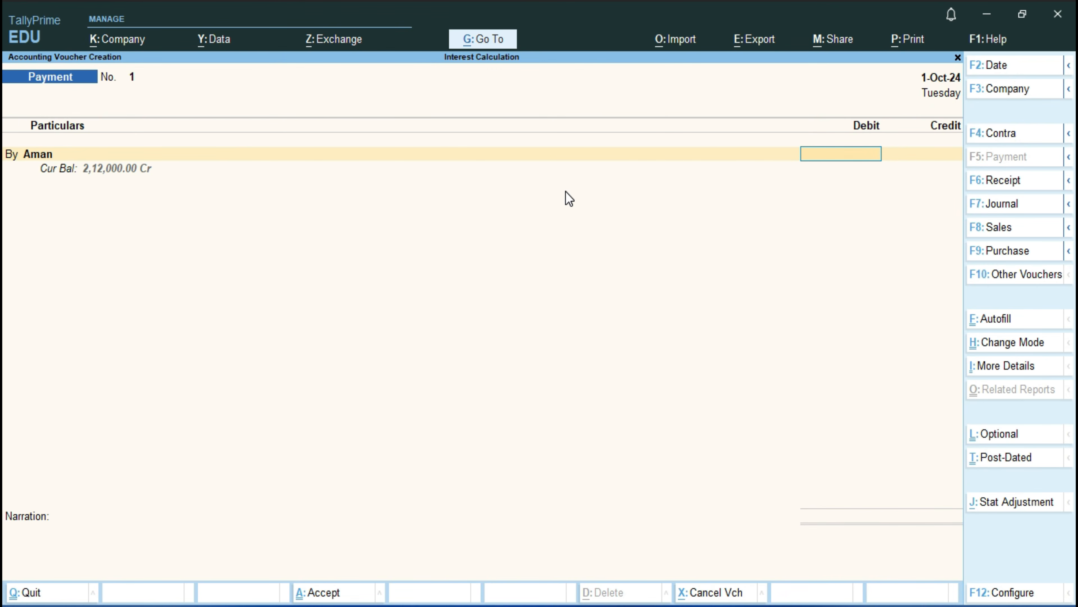
{"action": "type", "text": "212000"}
{"action": "key", "text": "Return"}
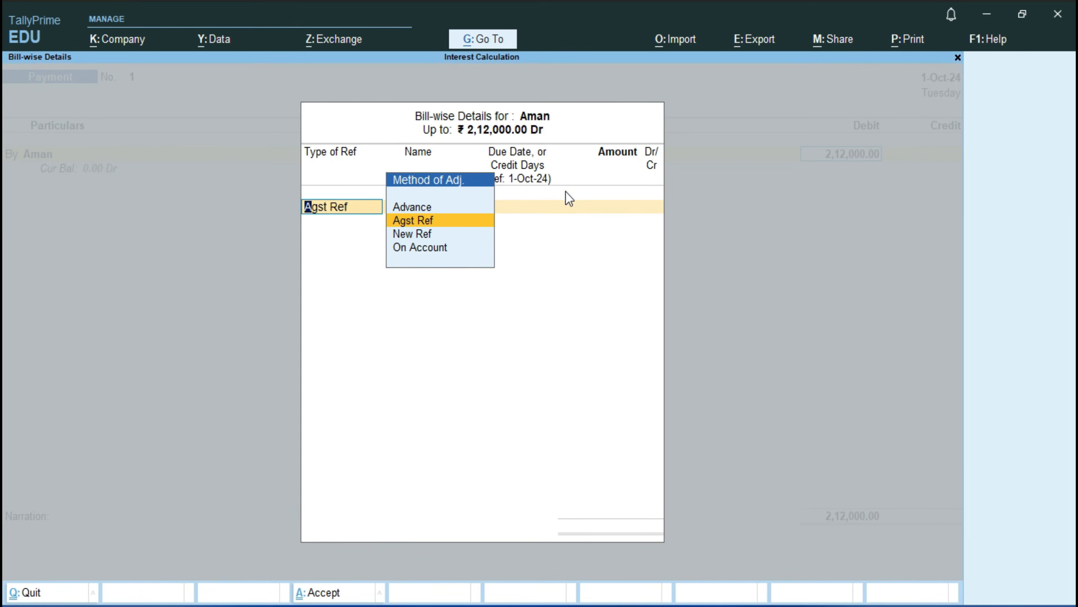
Step: Allocate the full 2,12,000.00 Dr payment as Agst Ref to the creditor's pending bill 1
{"action": "key", "text": "Return"}
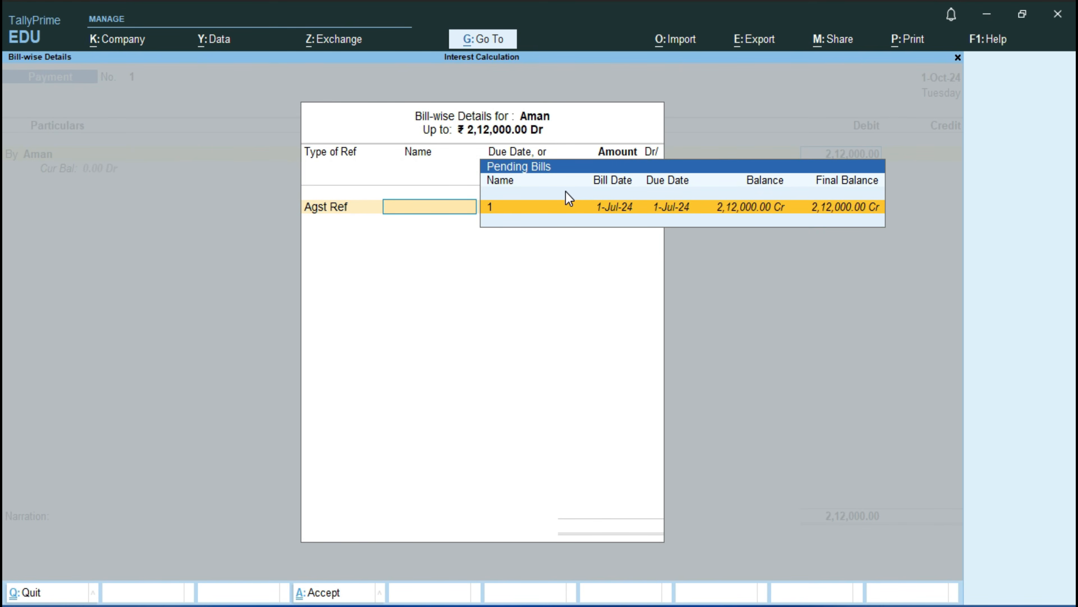
{"action": "key", "text": "Return"}
{"action": "key", "text": "Return"}
{"action": "key", "text": "Return"}
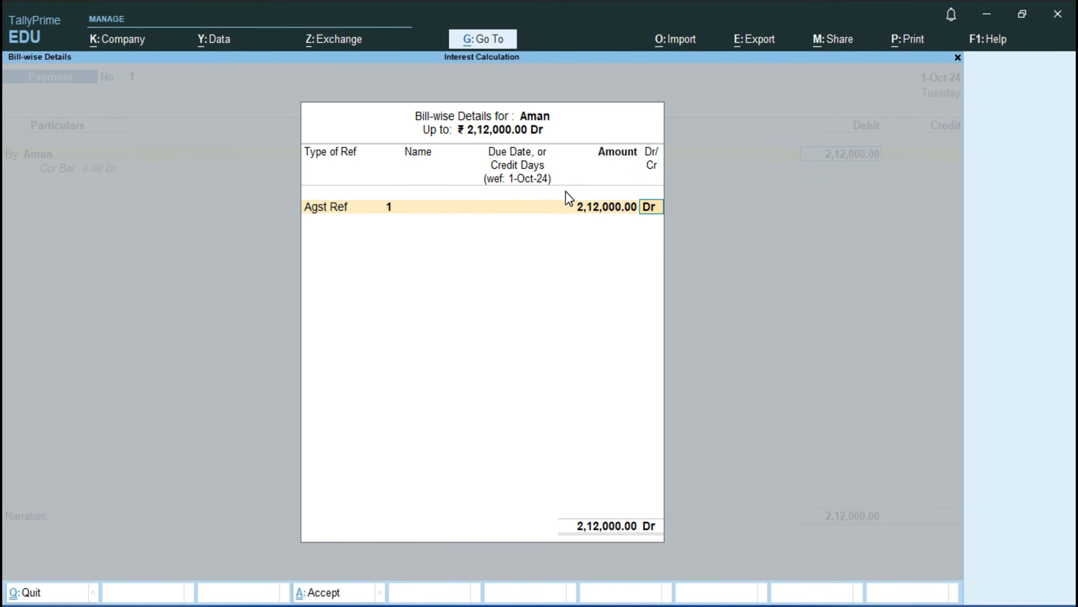
{"action": "key", "text": "Return"}
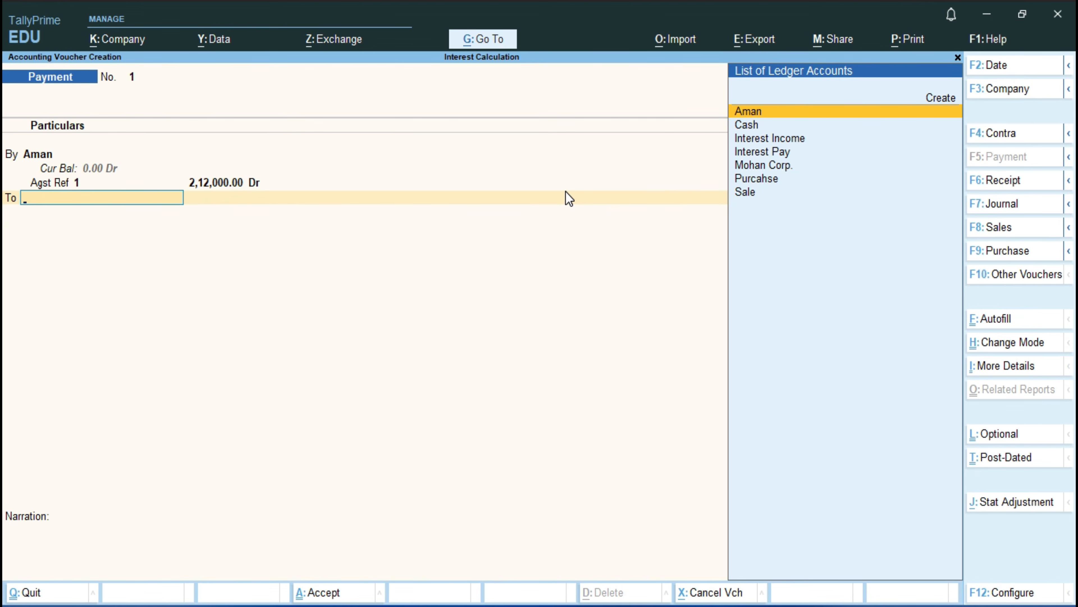
Step: Credit Cash with 2,12,000.00, leave the narration blank, and save the Payment voucher
{"action": "key", "text": "Down"}
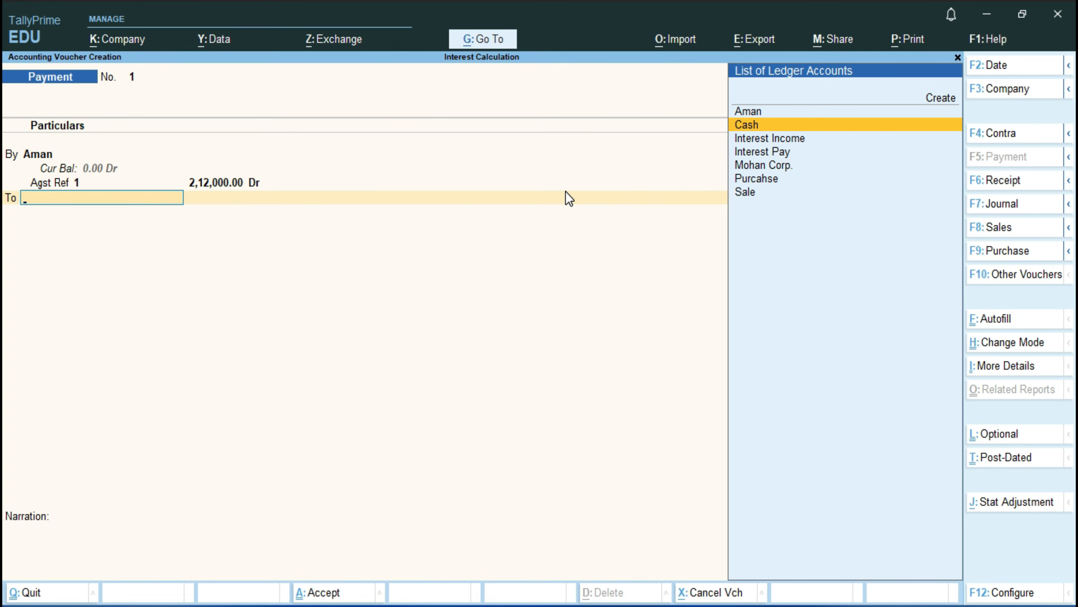
{"action": "key", "text": "Return"}
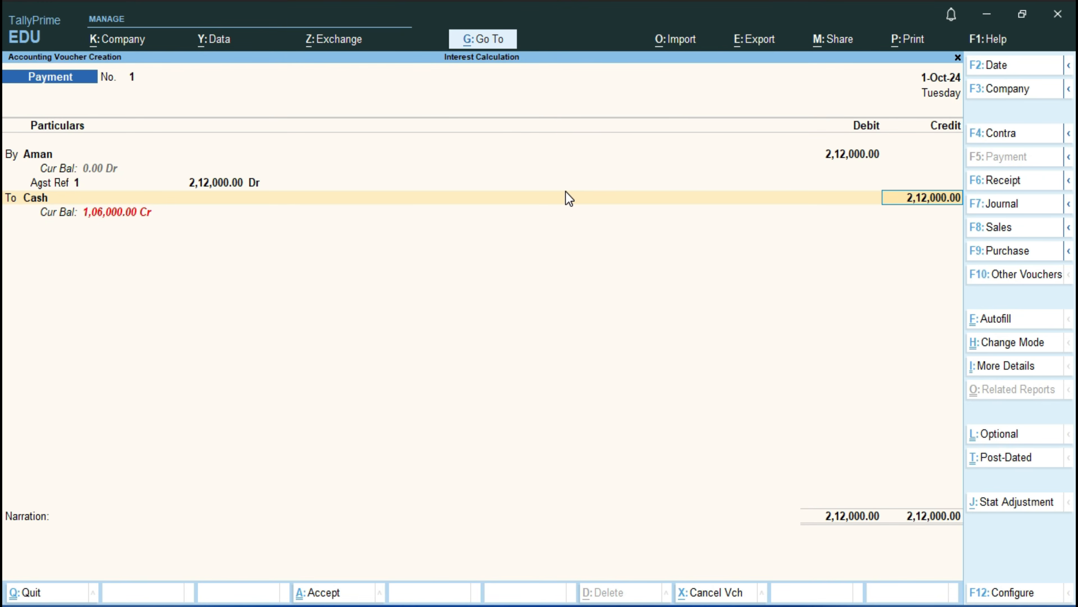
{"action": "key", "text": "Return"}
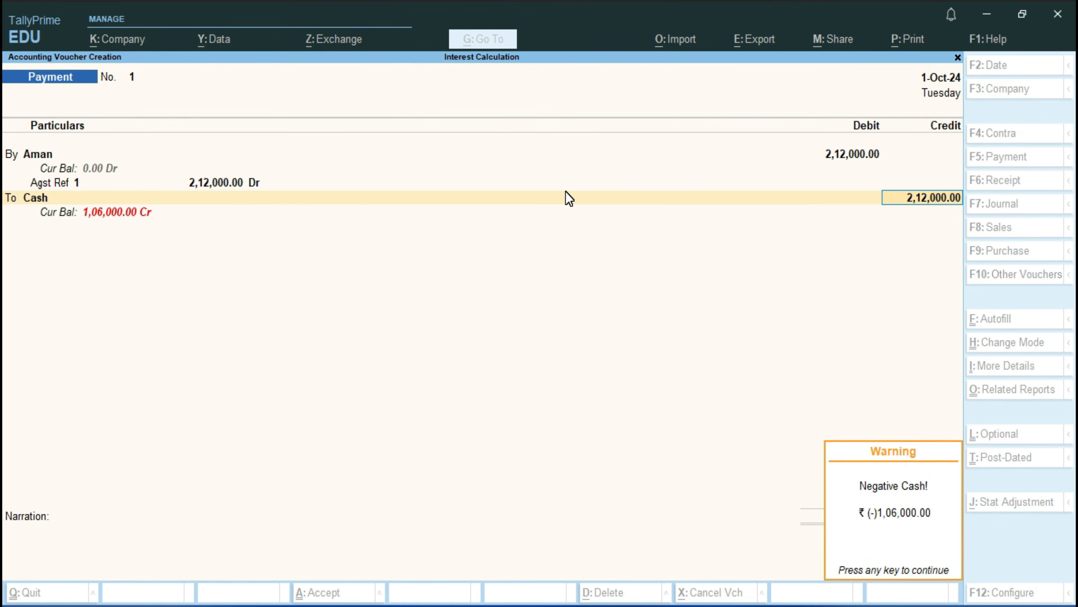
{"action": "key", "text": "Return"}
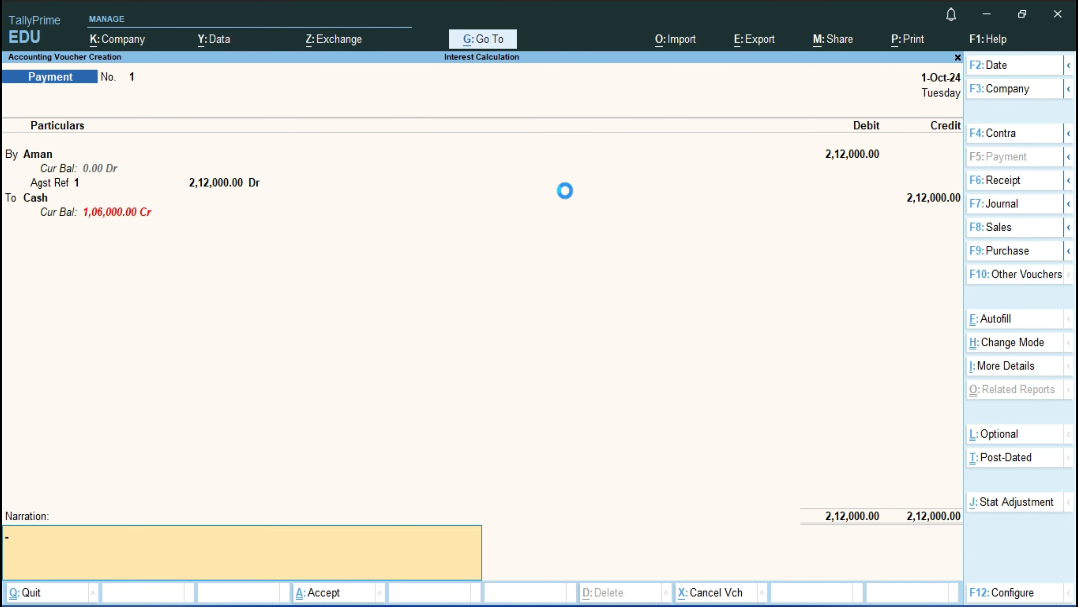
{"action": "key", "text": "Return"}
{"action": "key", "text": "Return"}
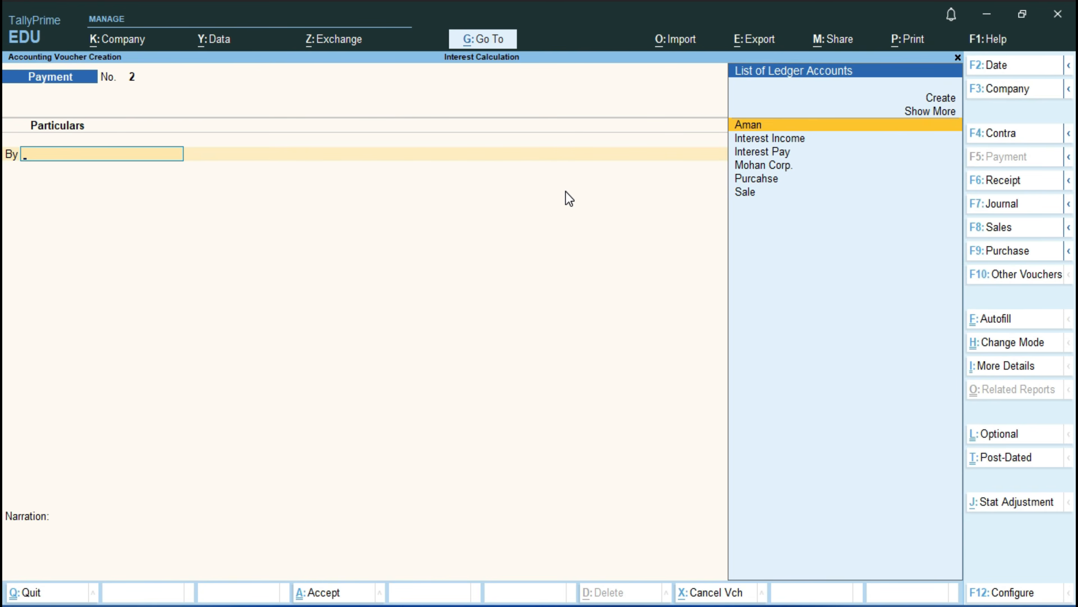